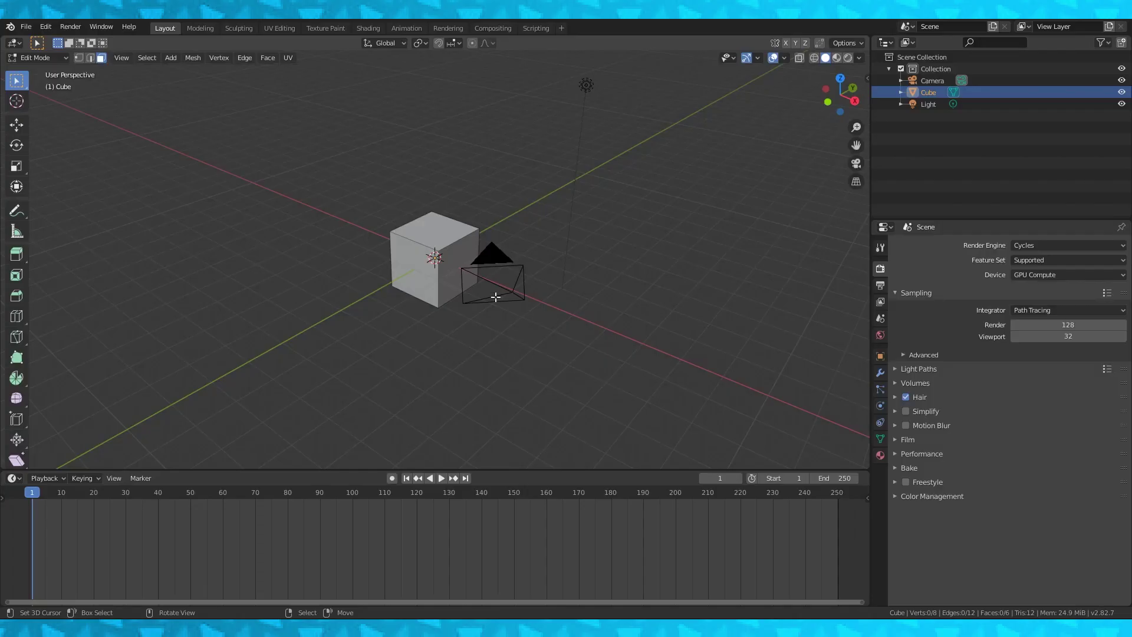
- Set the camera's X and Z location to 0 m and its rotation to 90°, 0°, 0°, and look through it
{"action": "key", "text": "Tab"}
{"action": "left_click", "coordinate": [514, 291]}
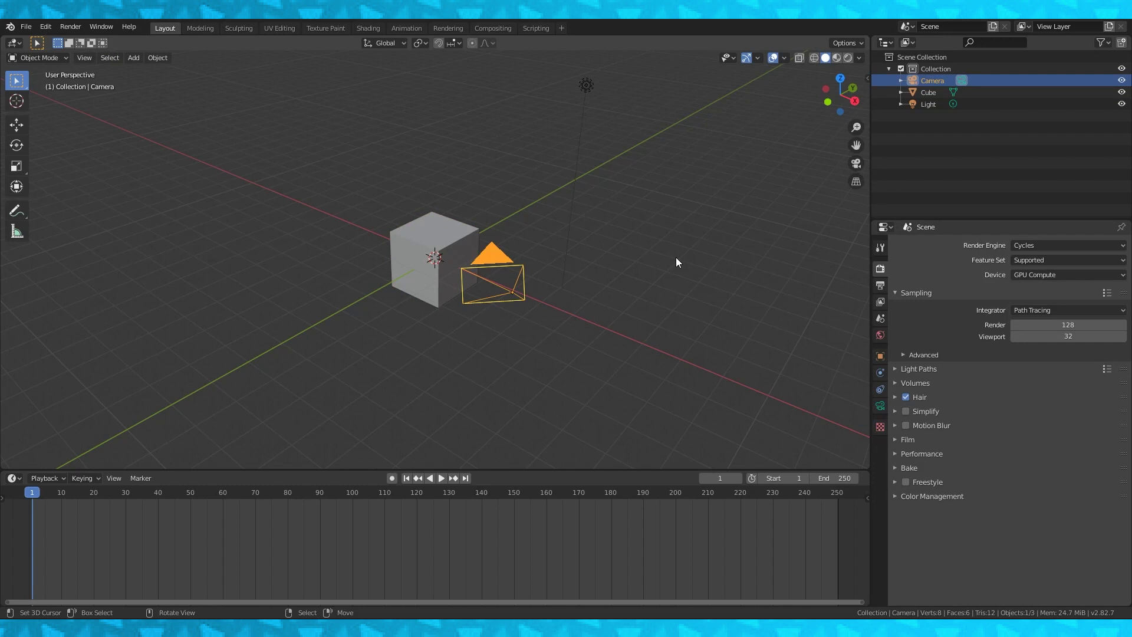
{"action": "key", "text": "n"}
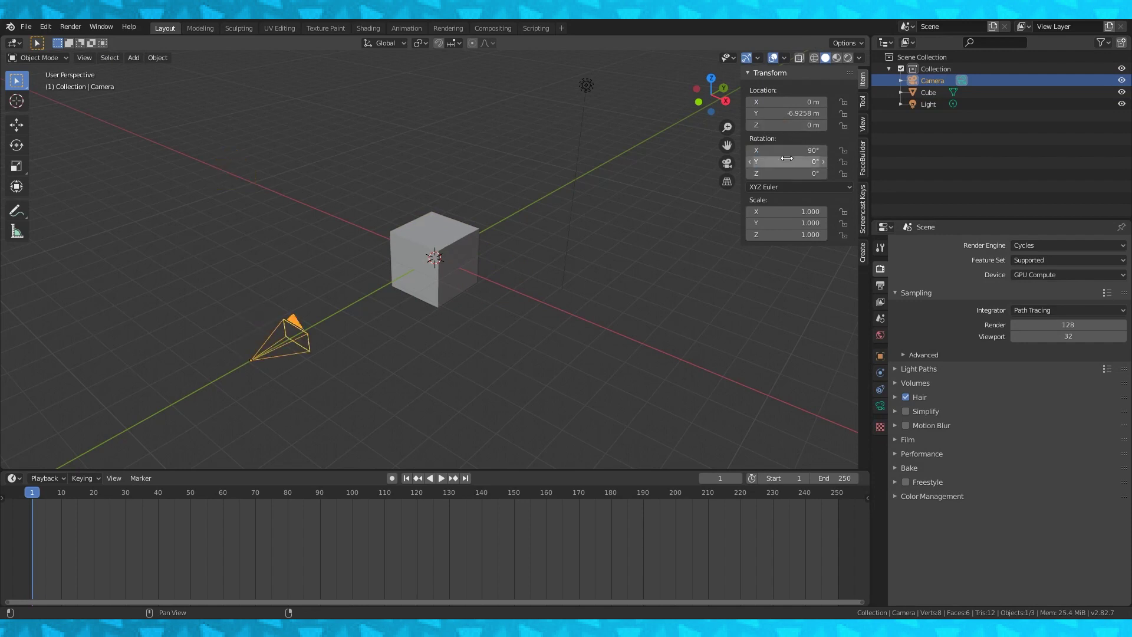
{"action": "key", "text": "KP_0"}
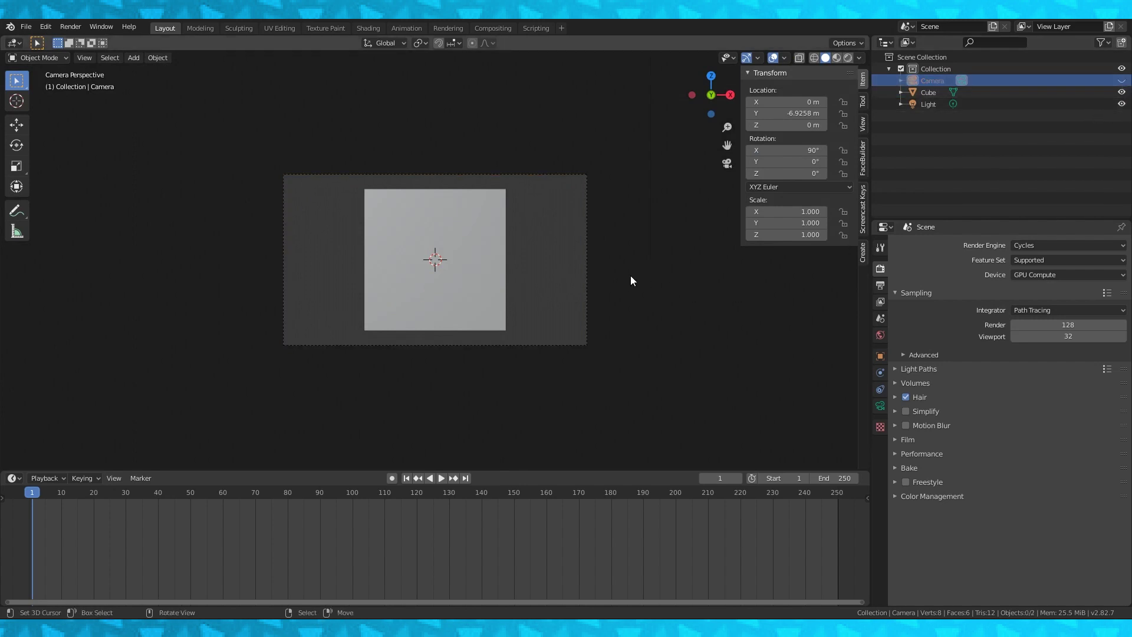
- Compare the perspective and orthographic projections and set the viewport to the front orthographic view
{"action": "middle_click_drag", "start_coordinate": [613, 270], "coordinate": [595, 266]}
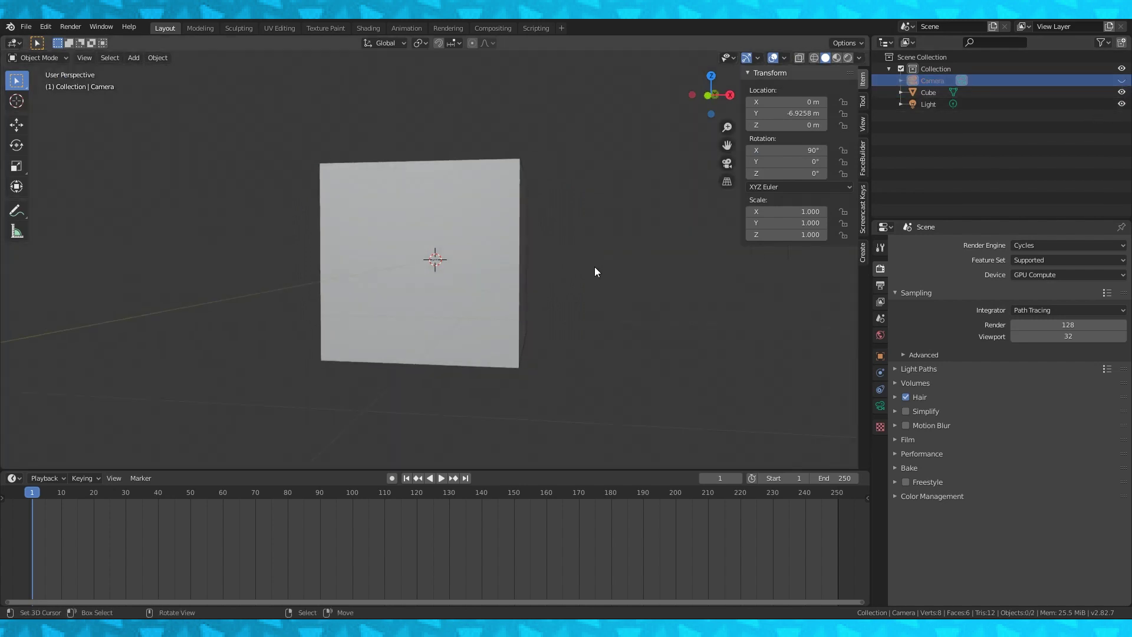
{"action": "key", "text": "KP_0"}
{"action": "key", "text": "KP_5"}
{"action": "key", "text": "KP_5"}
{"action": "key", "text": "KP_5"}
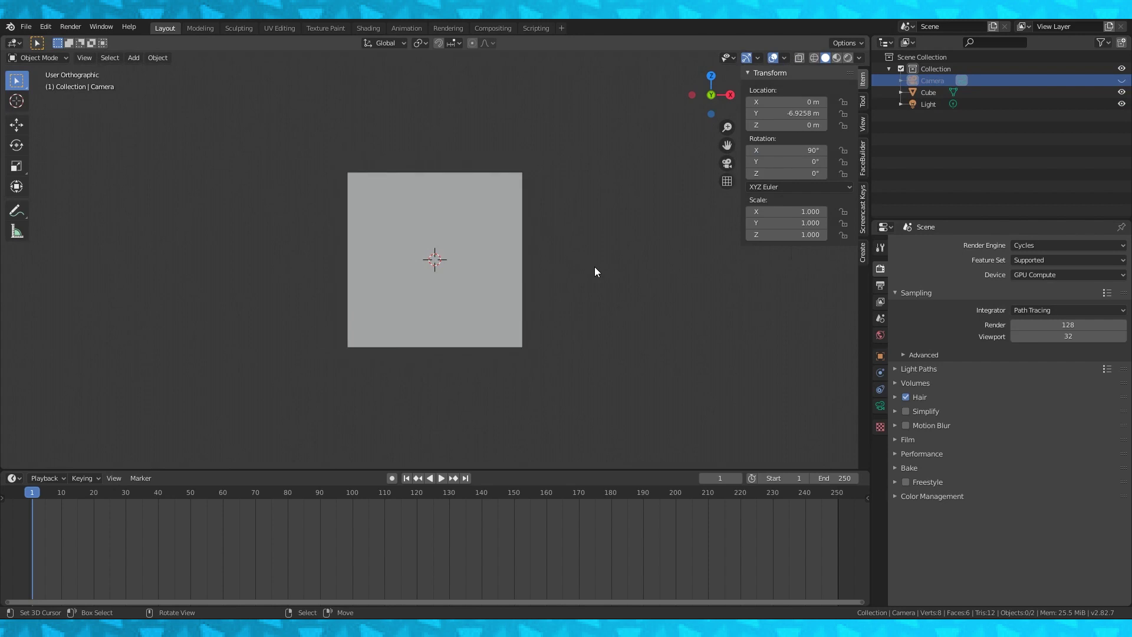
{"action": "middle_click_drag", "start_coordinate": [594, 272], "coordinate": [567, 270]}
{"action": "key", "text": "KP_1"}
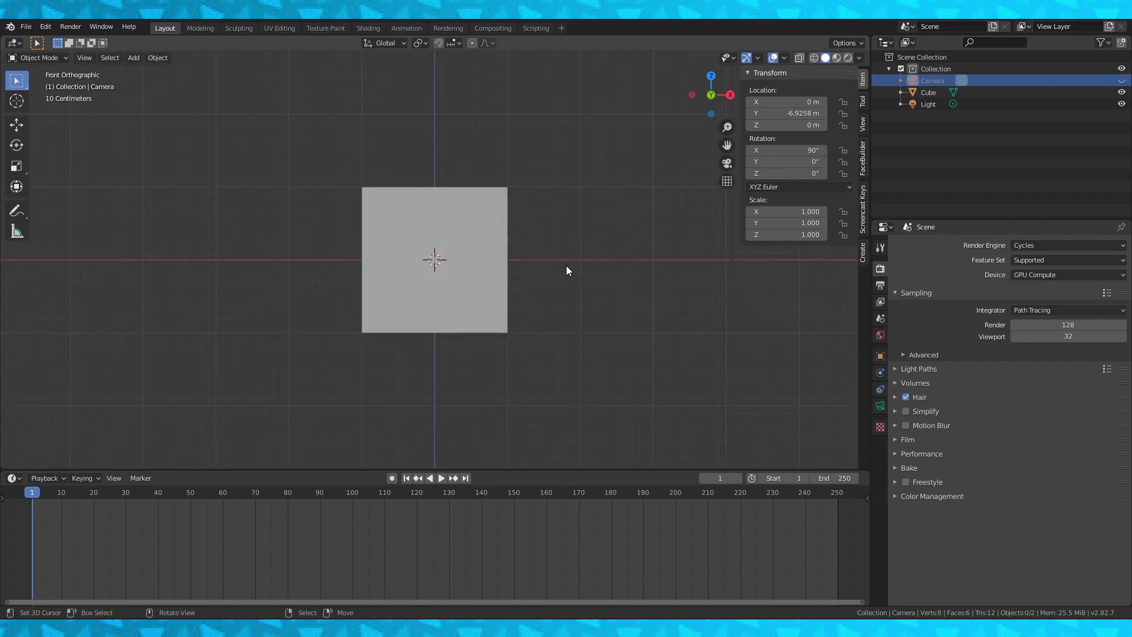
- Show the scene in wireframe and add the front and side dog drawings as reference images in their matching orthographic views
{"action": "key", "text": "n"}
{"action": "scroll", "coordinate": [566, 265], "scroll_direction": "down", "scroll_amount": 2}
{"action": "right_click", "coordinate": [472, 229]}
{"action": "key", "text": "Tab"}
{"action": "key", "text": "shift+z"}
{"action": "scroll", "coordinate": [543, 281], "scroll_direction": "up", "scroll_amount": 3}
{"action": "key", "text": "Tab"}
{"action": "key", "text": "shift+a"}
{"action": "mouse_move", "coordinate": [558, 383]}
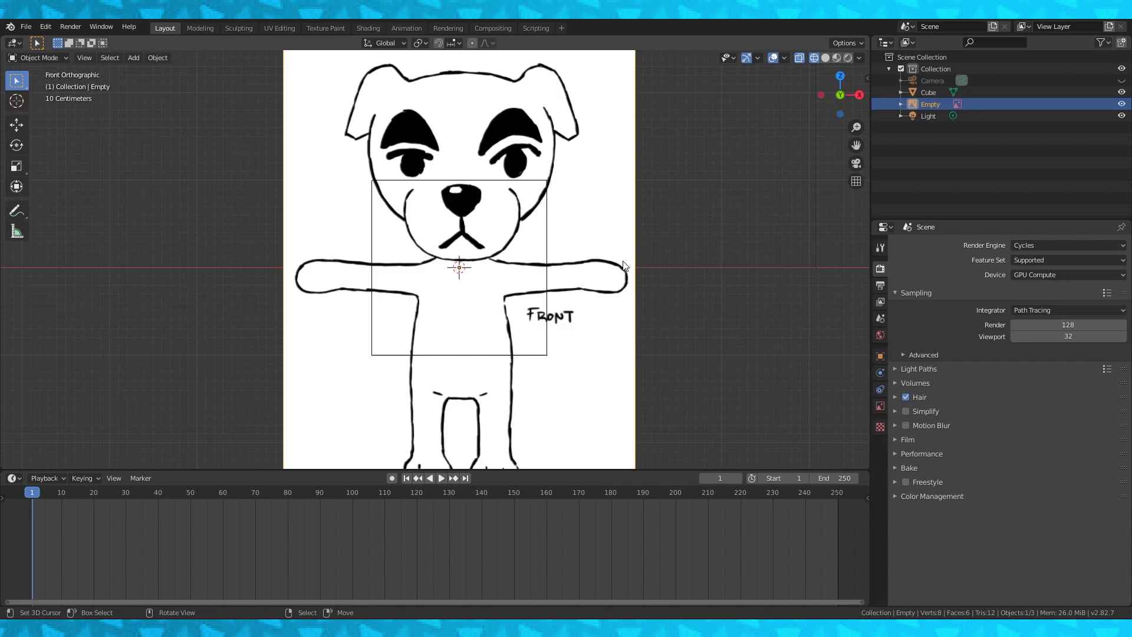
{"action": "key", "text": "KP_3"}
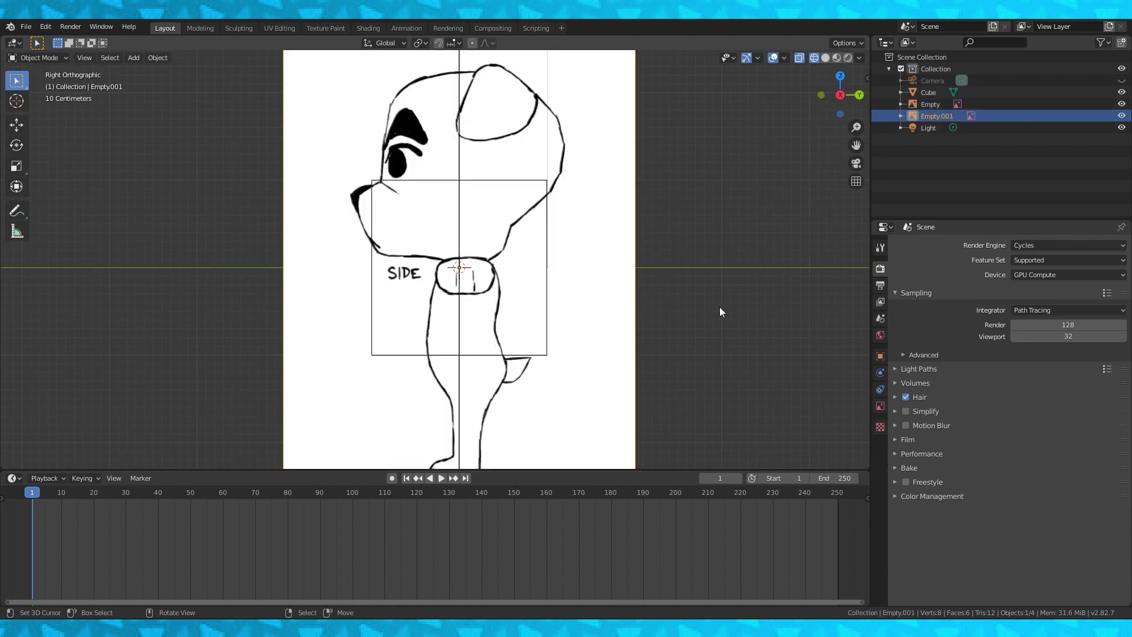
- Create a new collection under the scene collection and name it "reference"
{"action": "right_click", "coordinate": [928, 70]}
{"action": "left_click", "coordinate": [928, 70]}
{"action": "double_click", "coordinate": [955, 141]}
{"action": "type", "text": "reference"}
{"action": "key", "text": "Return"}
- Rename the two reference images "front" and "side" and move them into the reference collection
{"action": "double_click", "coordinate": [940, 102]}
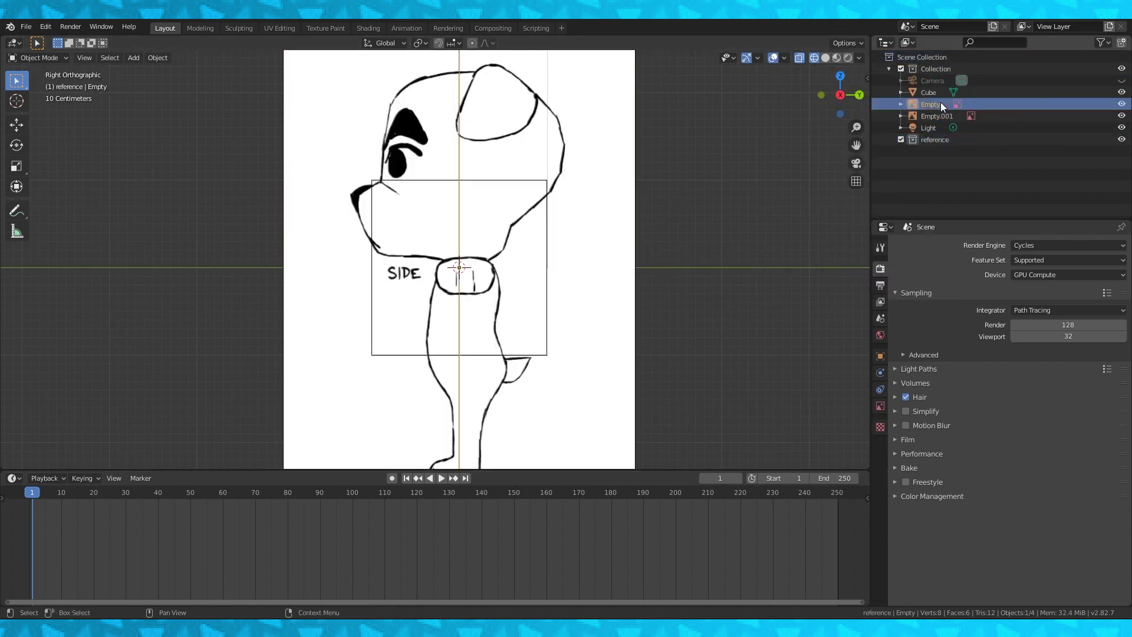
{"action": "type", "text": "front"}
{"action": "key", "text": "Return"}
- Add the top-view drawing to the reference collection and lower it along Z below the front and side images
{"action": "left_click", "coordinate": [939, 100]}
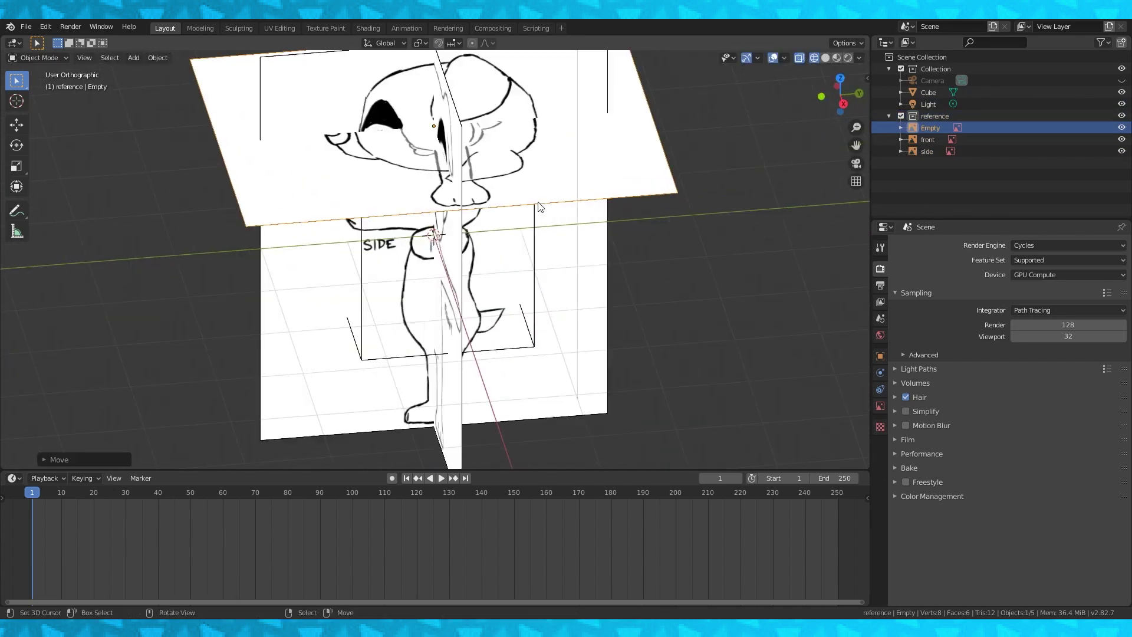
{"action": "key", "text": "g"}
{"action": "key", "text": "z"}
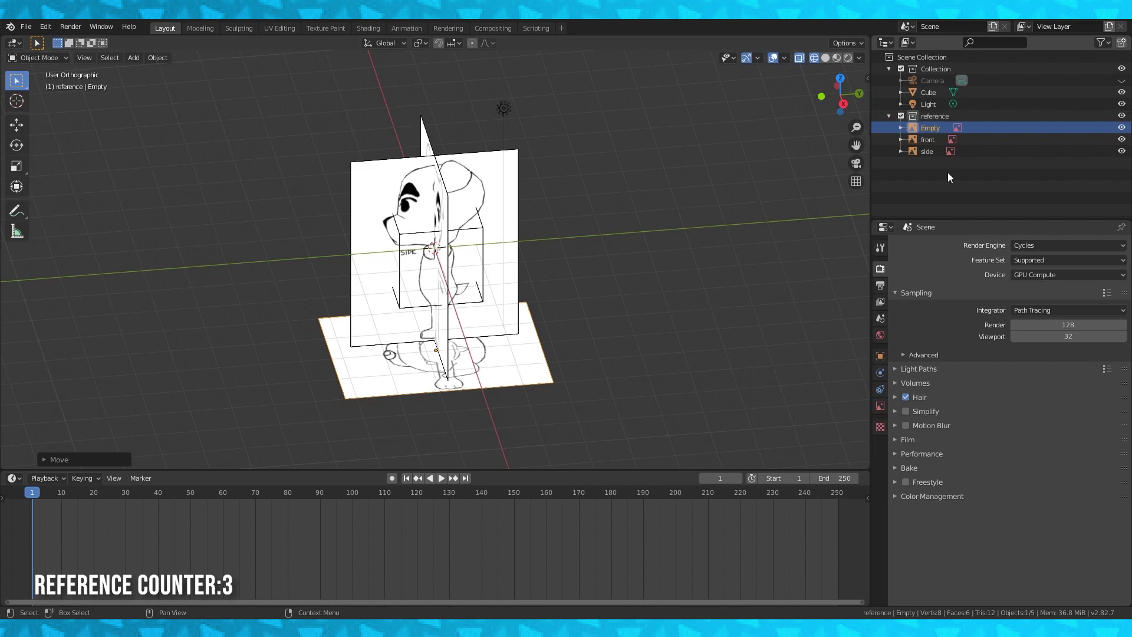
- Create another collection named "reference 2" and add the bottom-view drawing to it
{"action": "double_click", "coordinate": [951, 164]}
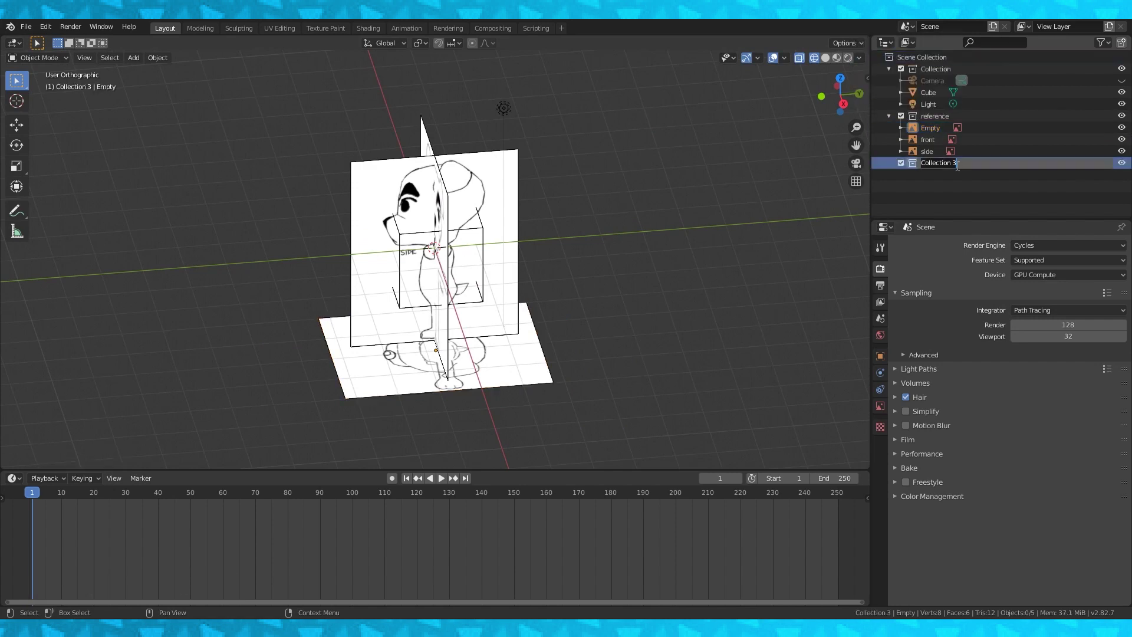
{"action": "key", "text": "g"}
{"action": "key", "text": "z"}
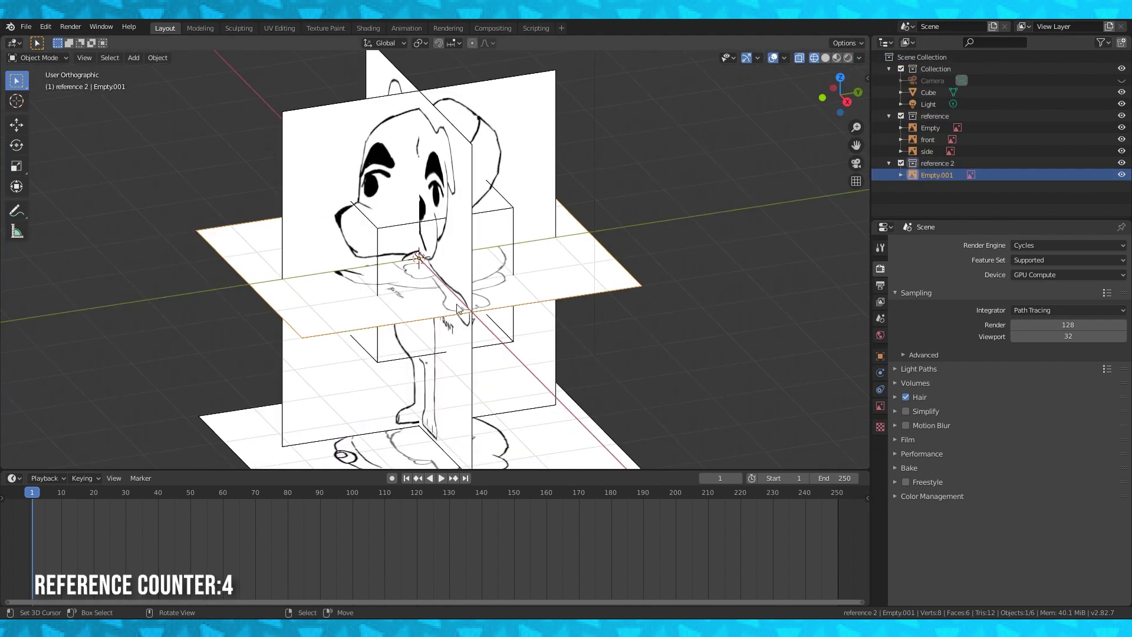
- Move the bottom-view image along Z clear of the front and side drawings and exclude the reference 2 collection
{"action": "left_click", "coordinate": [466, 208]}
{"action": "key", "text": "g"}
{"action": "key", "text": "y"}
{"action": "key", "text": "z"}
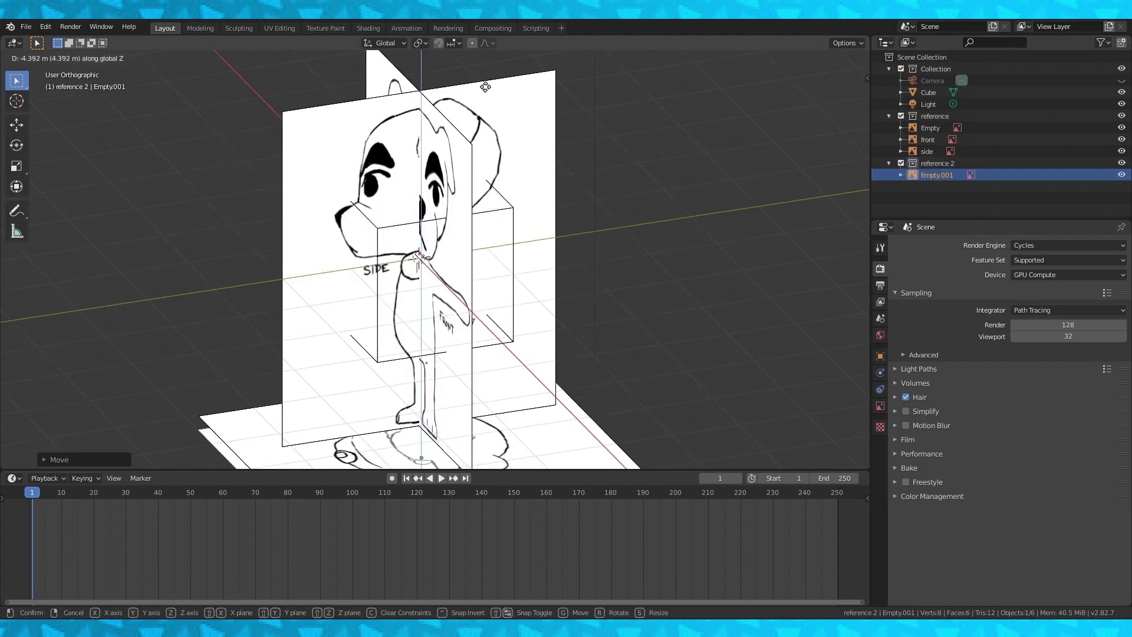
{"action": "left_click", "coordinate": [485, 86]}
{"action": "scroll", "coordinate": [485, 86], "scroll_direction": "down", "scroll_amount": 2}
{"action": "key", "text": "Return"}
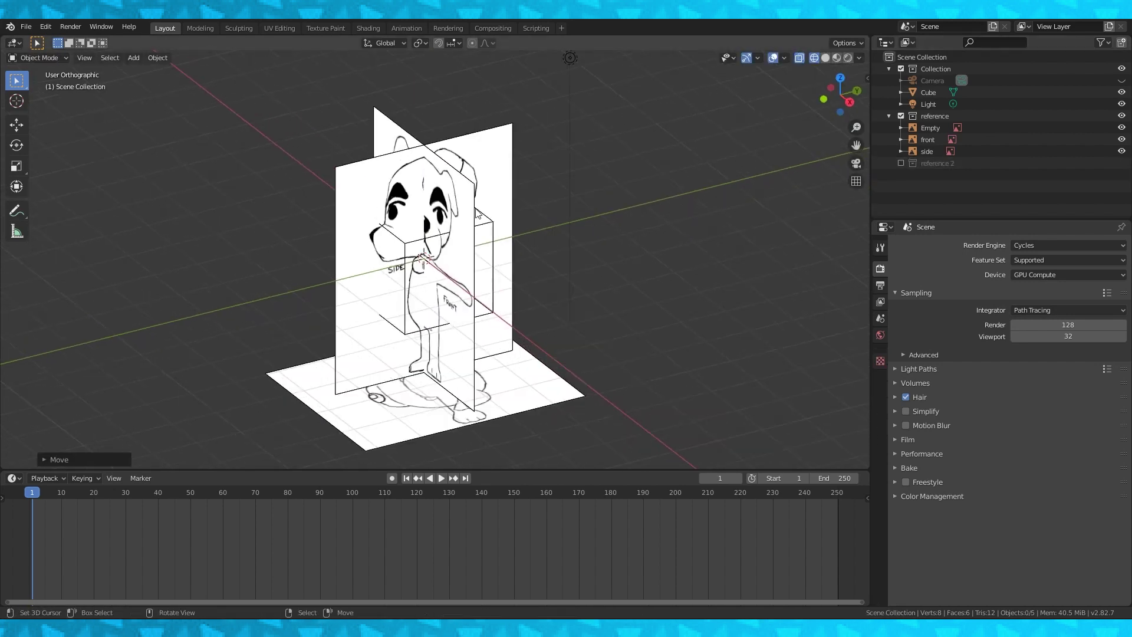
- Move the front reference image back along Y so it stands behind the cube and the side image
{"action": "key", "text": "g"}
{"action": "key", "text": "y"}
{"action": "left_click", "coordinate": [609, 136]}
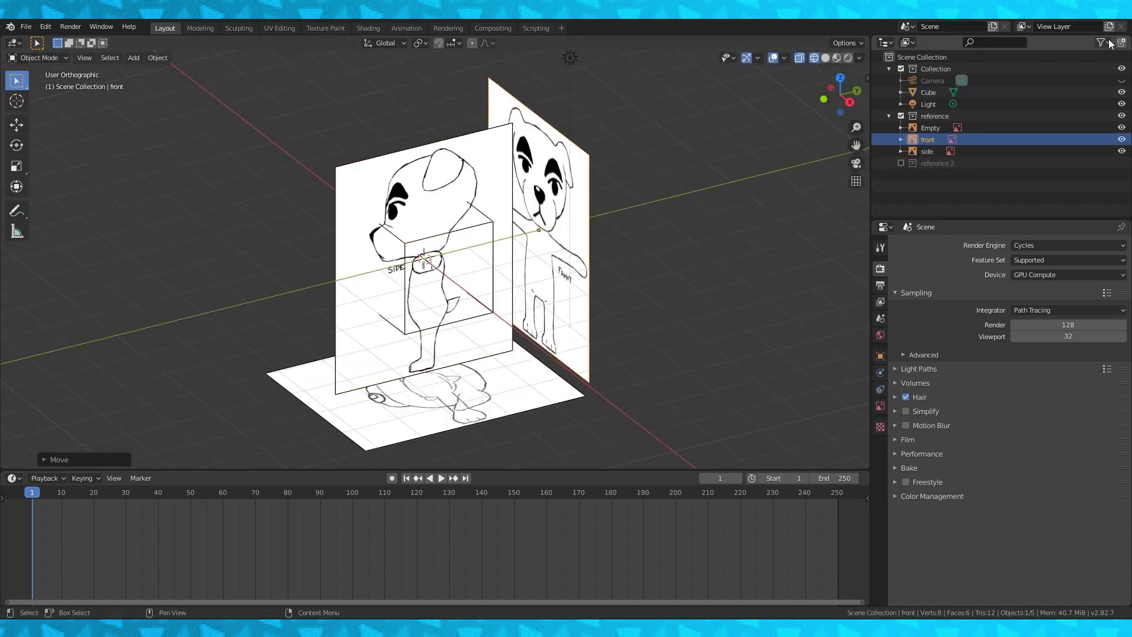
- Enable the selectable, viewport and render restriction toggles in the outliner filter
{"action": "left_click", "coordinate": [1100, 42]}
{"action": "left_click", "coordinate": [1045, 78]}
{"action": "left_click", "coordinate": [1047, 76]}
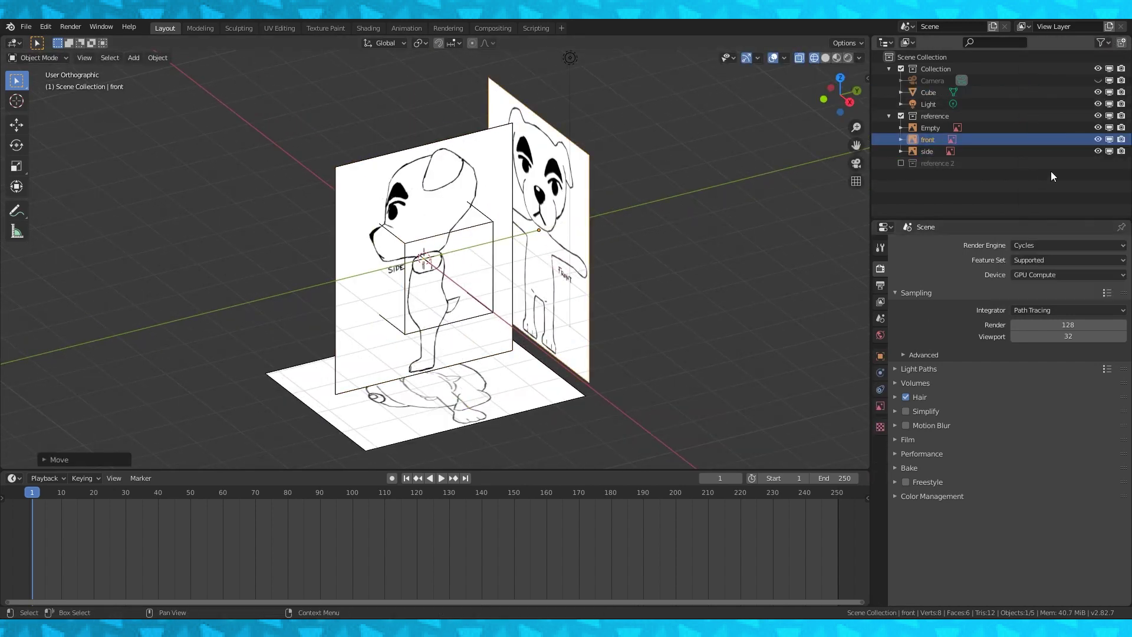
{"action": "left_click", "coordinate": [1106, 42]}
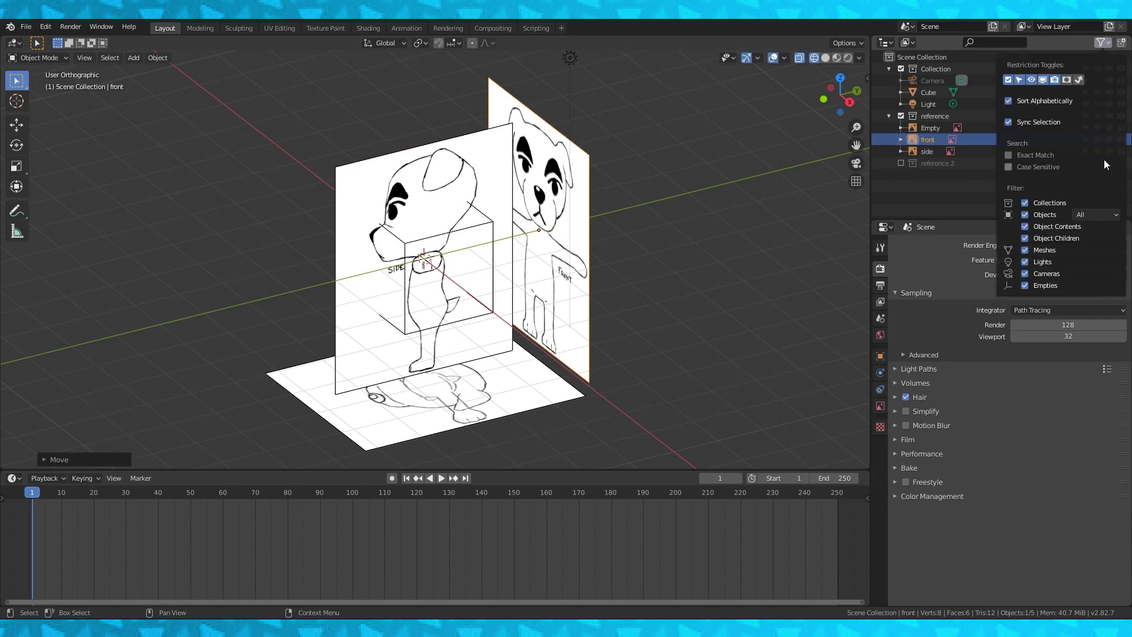
- Make all reference images unselectable, including the bottom-view image in the reference 2 collection
{"action": "left_click", "coordinate": [901, 163]}
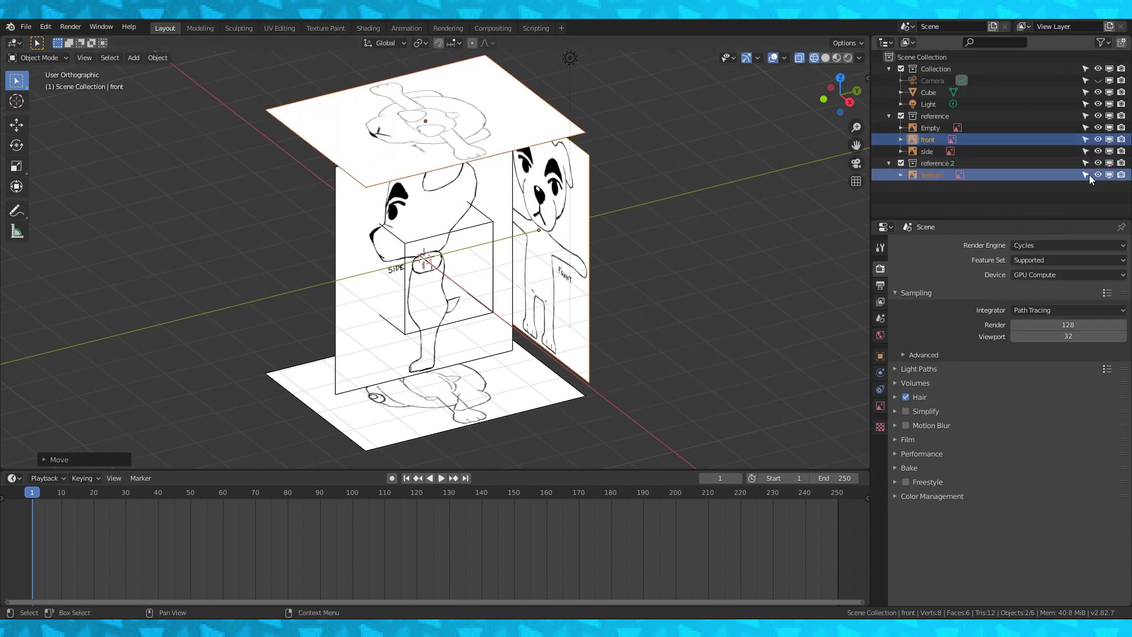
{"action": "left_click", "coordinate": [1084, 175]}
{"action": "left_click", "coordinate": [1085, 150]}
{"action": "left_click", "coordinate": [1083, 128]}
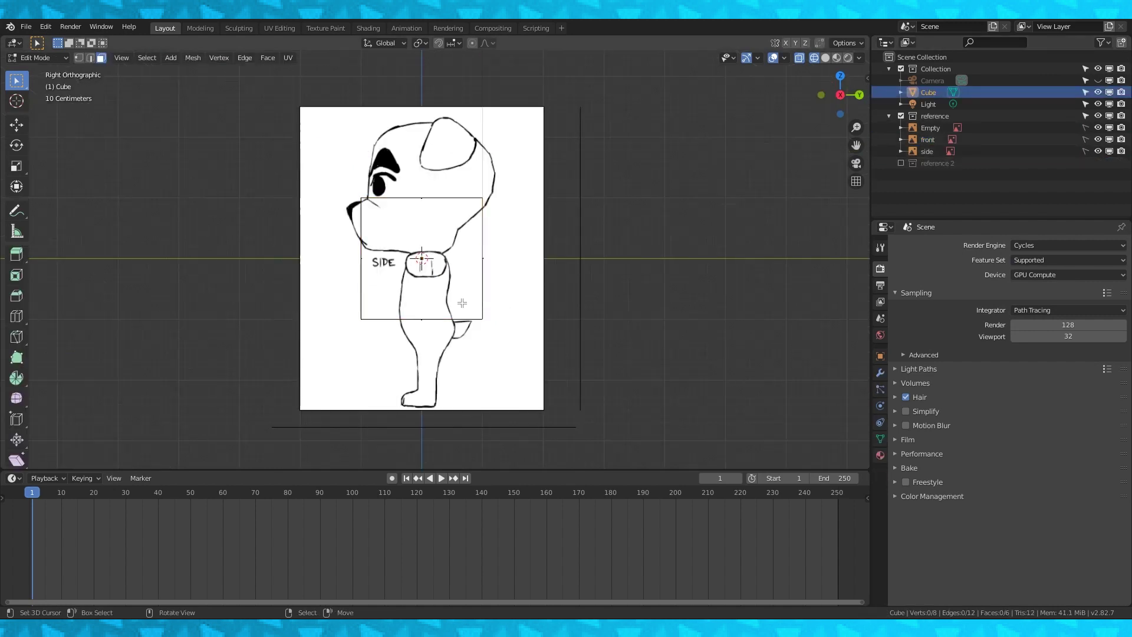
- Scale the whole cube mesh down to the torso's width and lower it along Z onto the torso in front view
{"action": "key", "text": "a"}
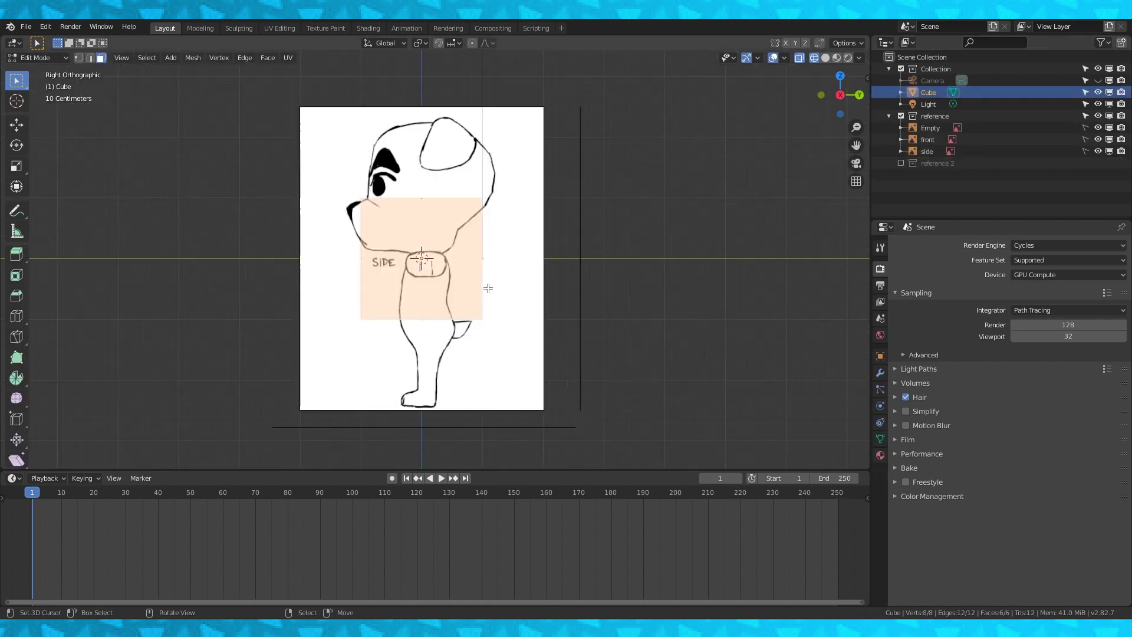
{"action": "key", "text": "KP_1"}
{"action": "key", "text": "s"}
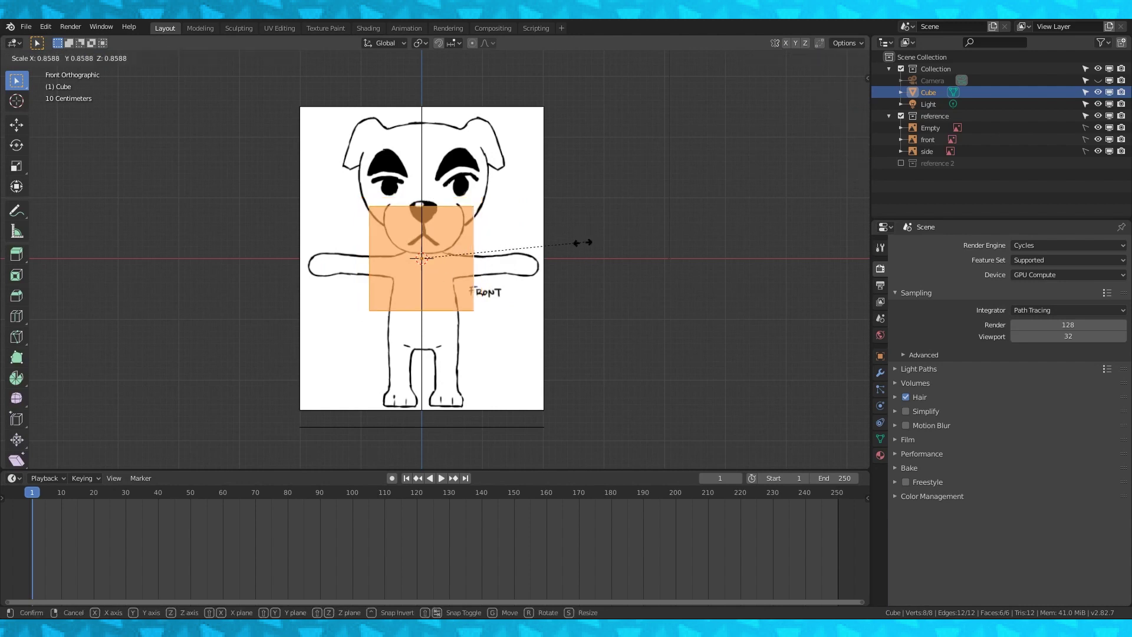
{"action": "left_click", "coordinate": [525, 259]}
{"action": "key", "text": "g"}
{"action": "key", "text": "z"}
{"action": "left_click", "coordinate": [538, 319]}
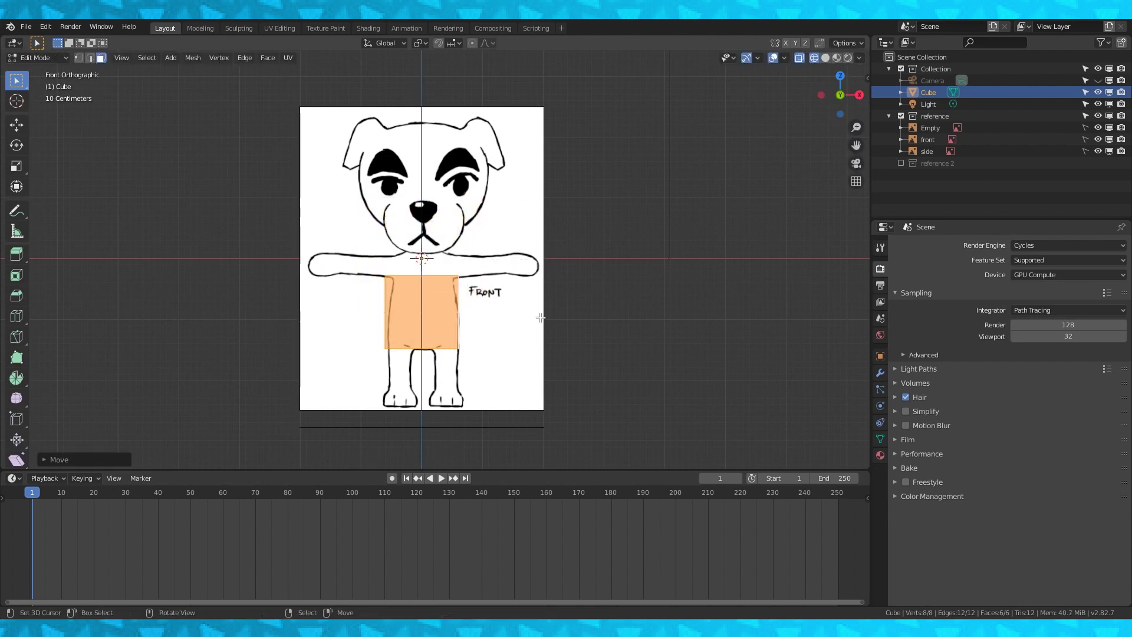
- Scale the cube mesh along Y by about 0.72 to match the torso's depth in side view
{"action": "scroll", "coordinate": [521, 303], "scroll_direction": "up", "scroll_amount": 2}
{"action": "key", "text": "KP_3"}
{"action": "key", "text": "s"}
{"action": "key", "text": "y"}
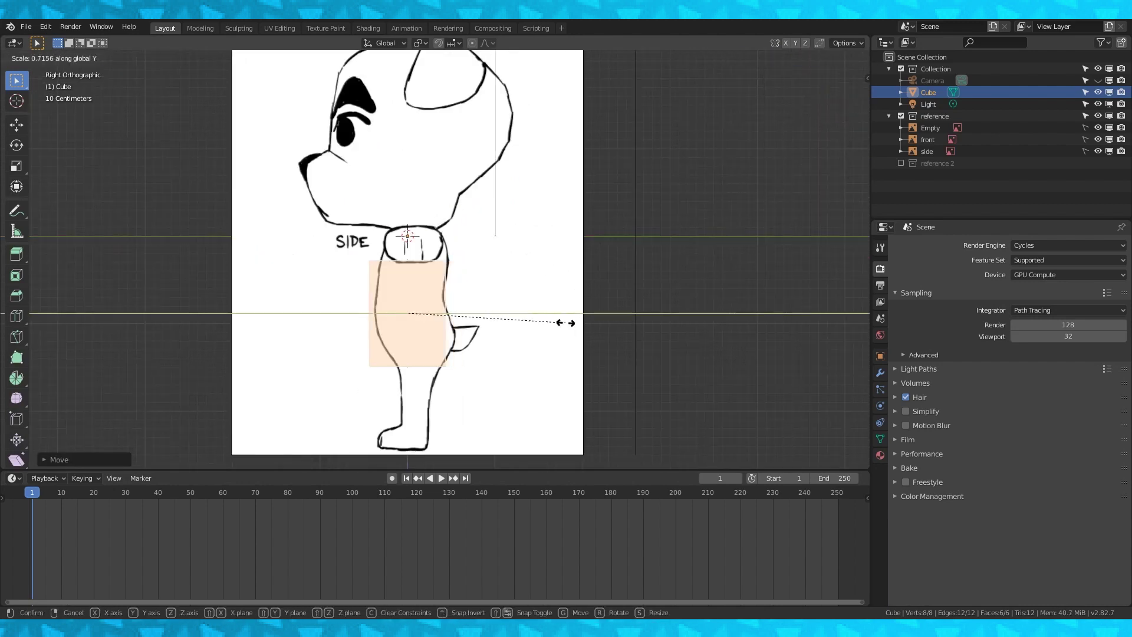
{"action": "left_click", "coordinate": [564, 322]}
- Make the front image selectable and shift it slightly along negative X to centre the drawing on the vertical axis
{"action": "key", "text": "KP_1"}
{"action": "key", "text": "Tab"}
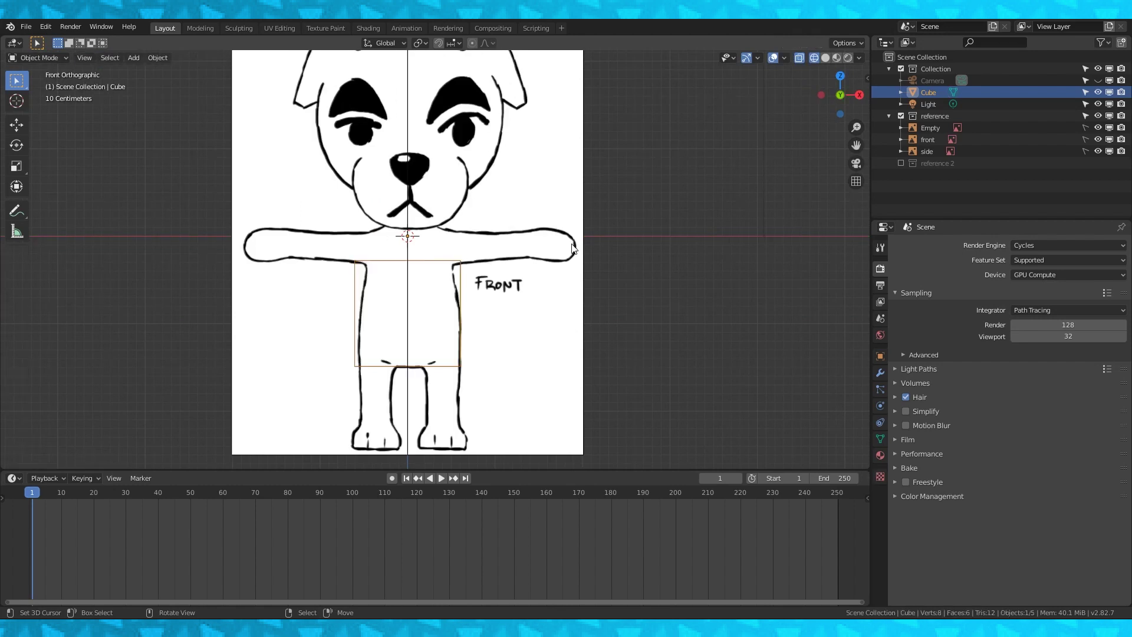
{"action": "left_click", "coordinate": [1097, 139]}
{"action": "left_click", "coordinate": [1098, 139]}
{"action": "left_click", "coordinate": [561, 194]}
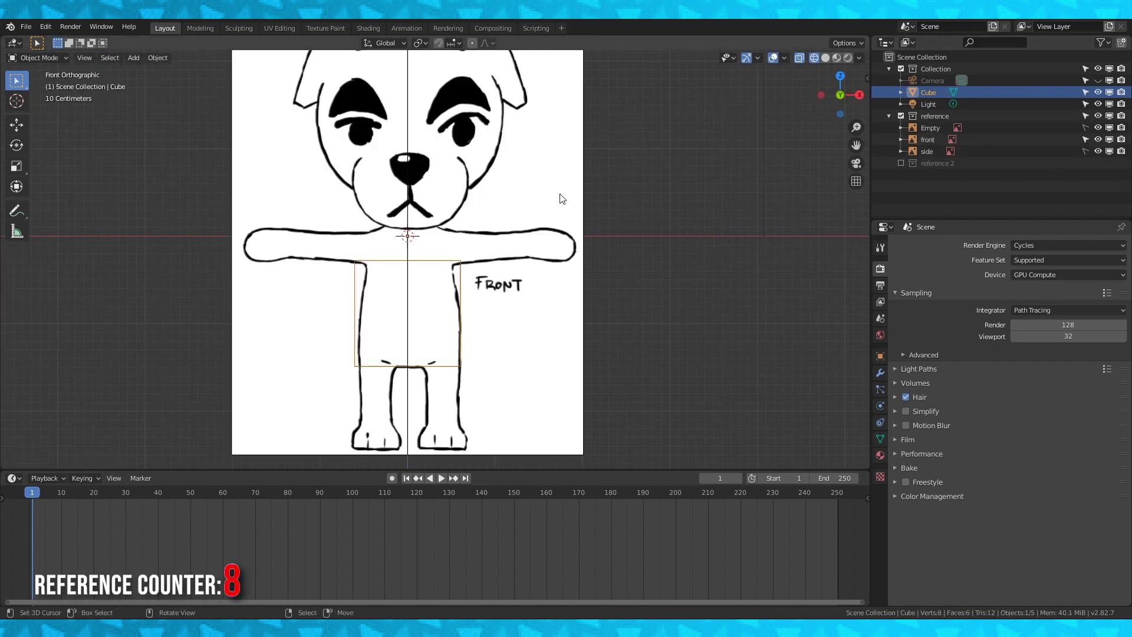
{"action": "key", "text": "g"}
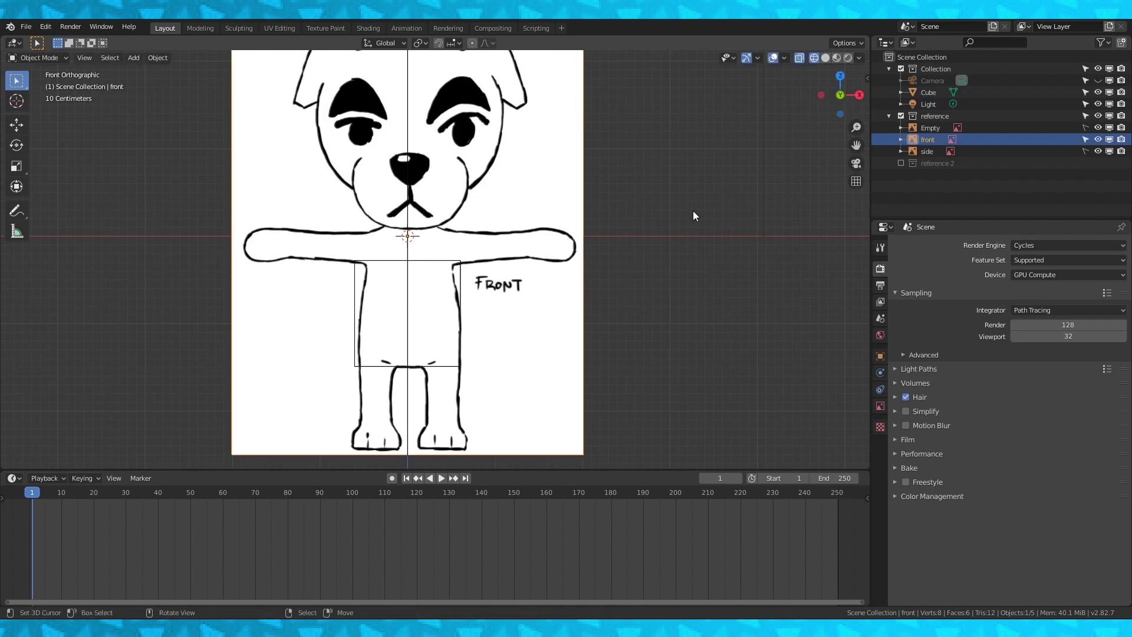
{"action": "key", "text": "x"}
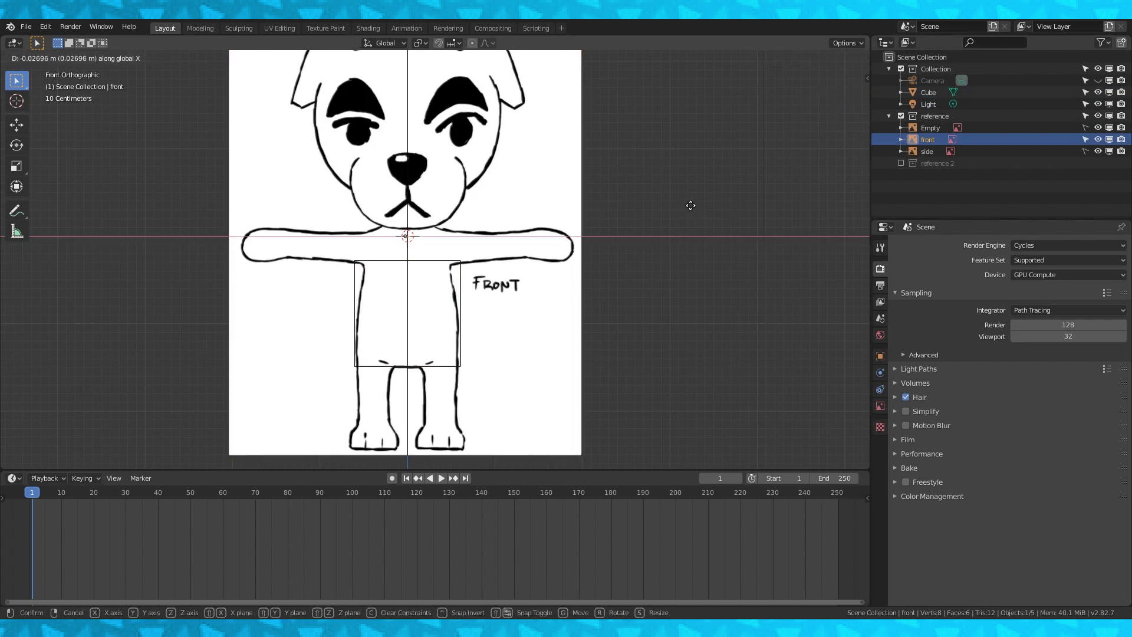
{"action": "left_click", "coordinate": [692, 205]}
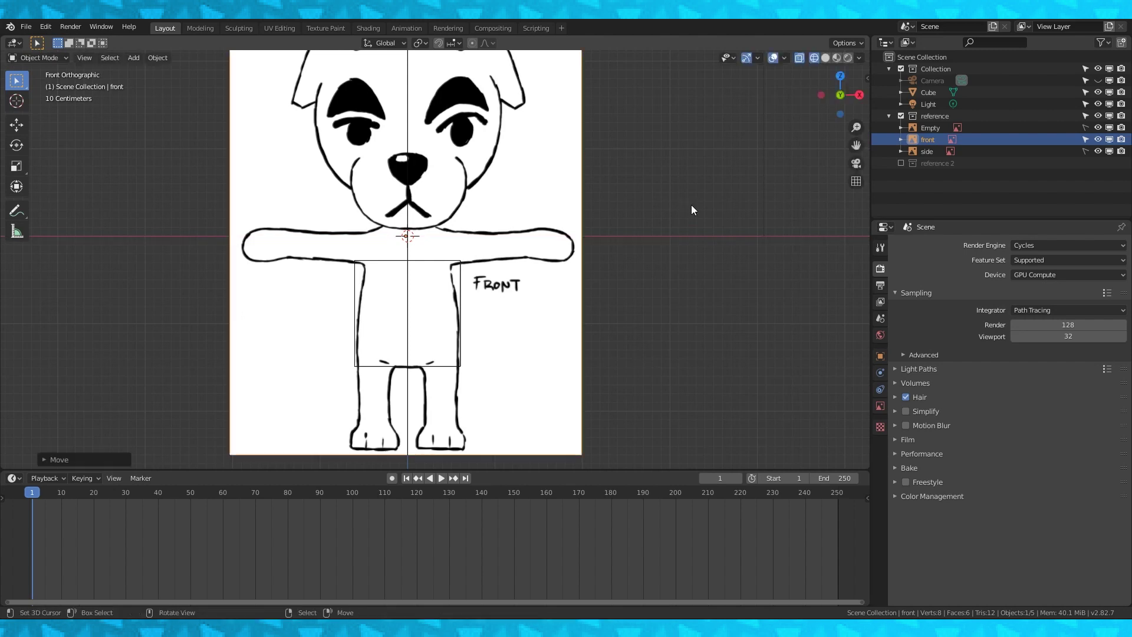
- Lock the front image's selection again and move the cube along Y to align with the torso in side view
{"action": "left_click", "coordinate": [466, 283]}
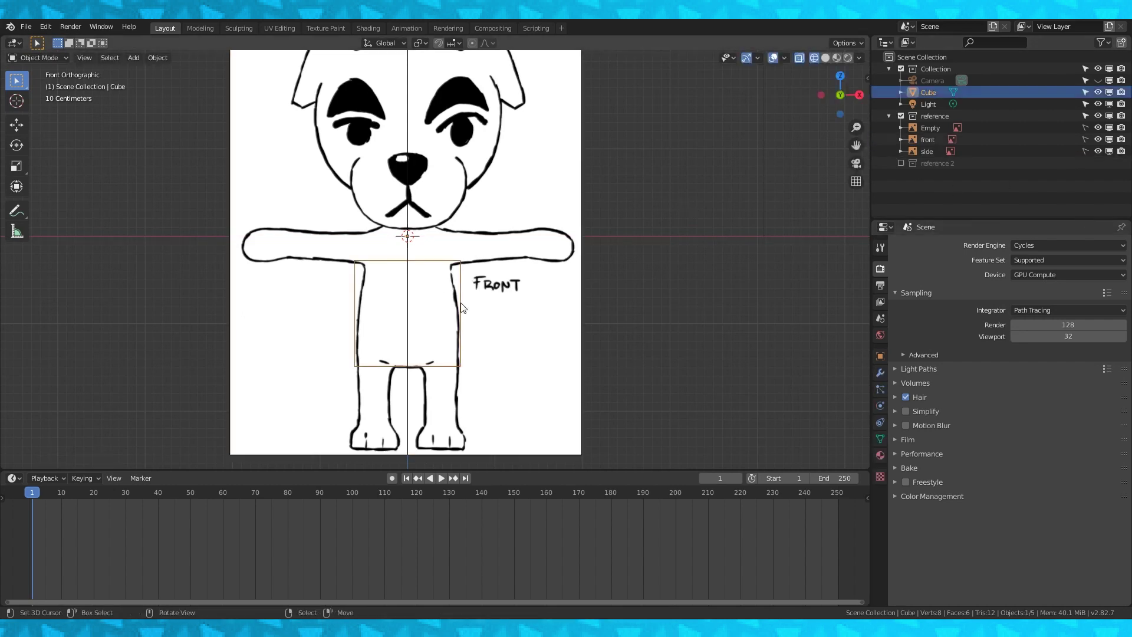
{"action": "key", "text": "Tab"}
{"action": "scroll", "coordinate": [467, 254], "scroll_direction": "up", "scroll_amount": 3}
{"action": "scroll", "coordinate": [467, 255], "scroll_direction": "down", "scroll_amount": 2}
{"action": "key", "text": "KP_3"}
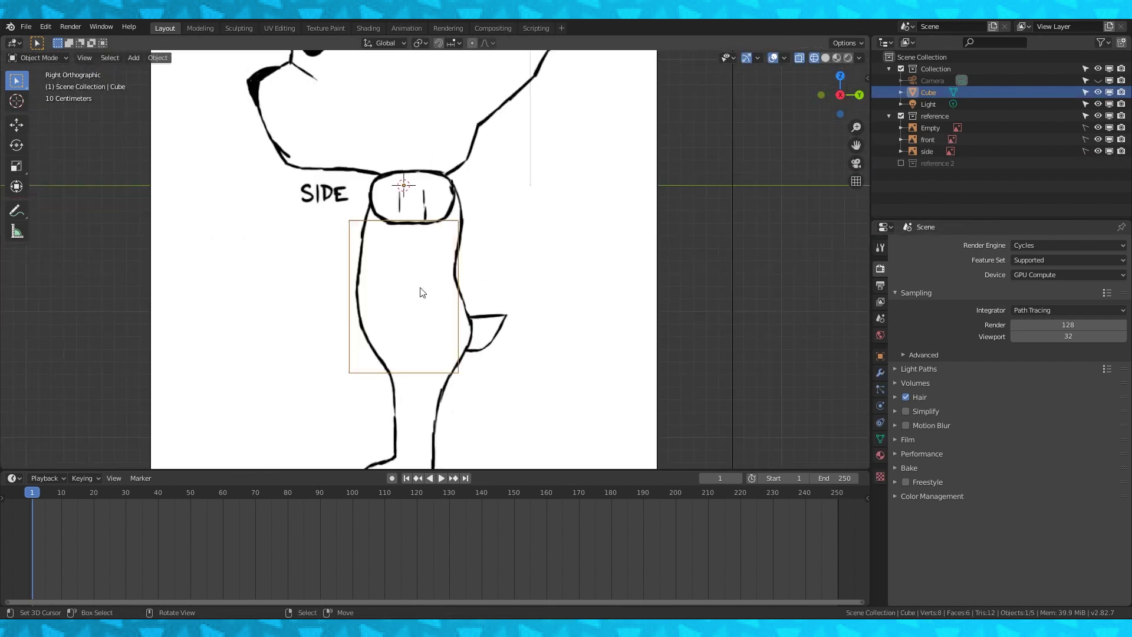
{"action": "key", "text": "g"}
{"action": "key", "text": "y"}
{"action": "left_click", "coordinate": [427, 286]}
- Extrude the cube's top face upward about 0.39 m to the base of the head in front view
{"action": "key", "text": "alt+a"}
{"action": "middle_click_drag", "start_coordinate": [395, 225], "coordinate": [445, 217]}
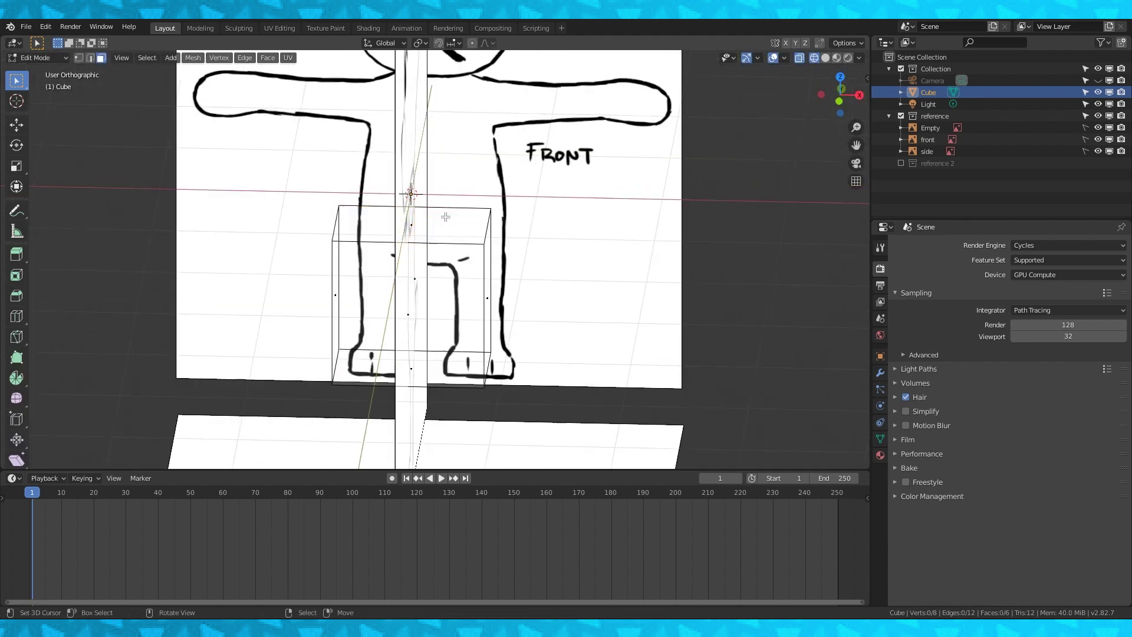
{"action": "key", "text": "KP_1"}
{"action": "left_click", "coordinate": [425, 219]}
{"action": "key", "text": "e"}
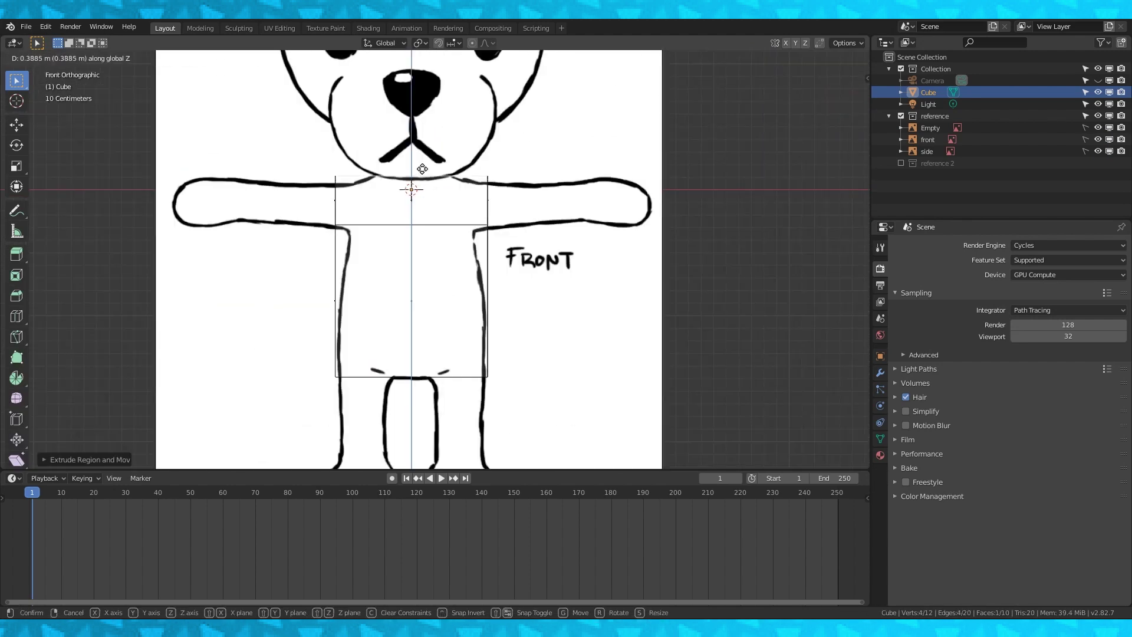
{"action": "left_click", "coordinate": [423, 167]}
- Scale the extruded top face along X by about 0.54 to match the neck's width
{"action": "key", "text": "x"}
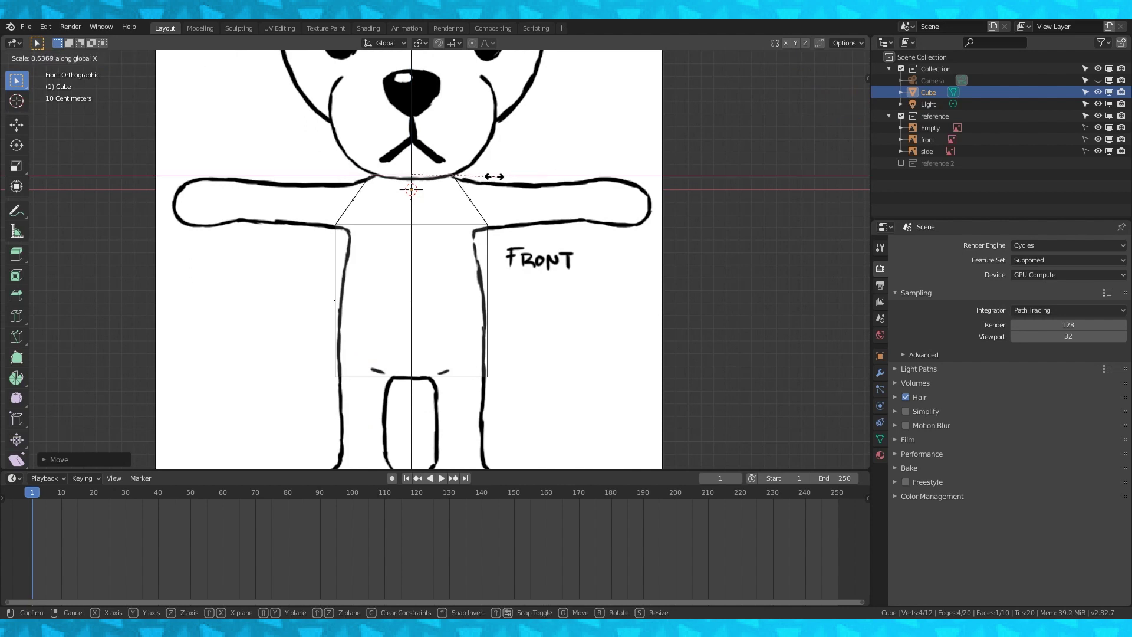
{"action": "left_click", "coordinate": [500, 174]}
{"action": "key", "text": "KP_3"}
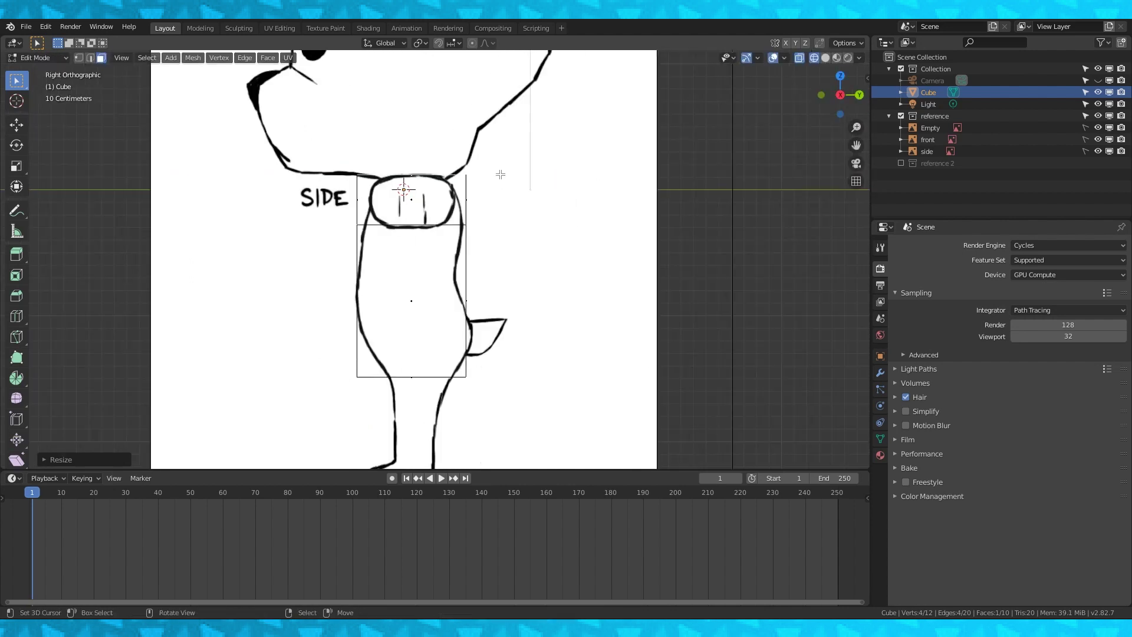
- Scale the extruded top face along Y to match the neck's depth in side view
{"action": "key", "text": "s"}
{"action": "key", "text": "y"}
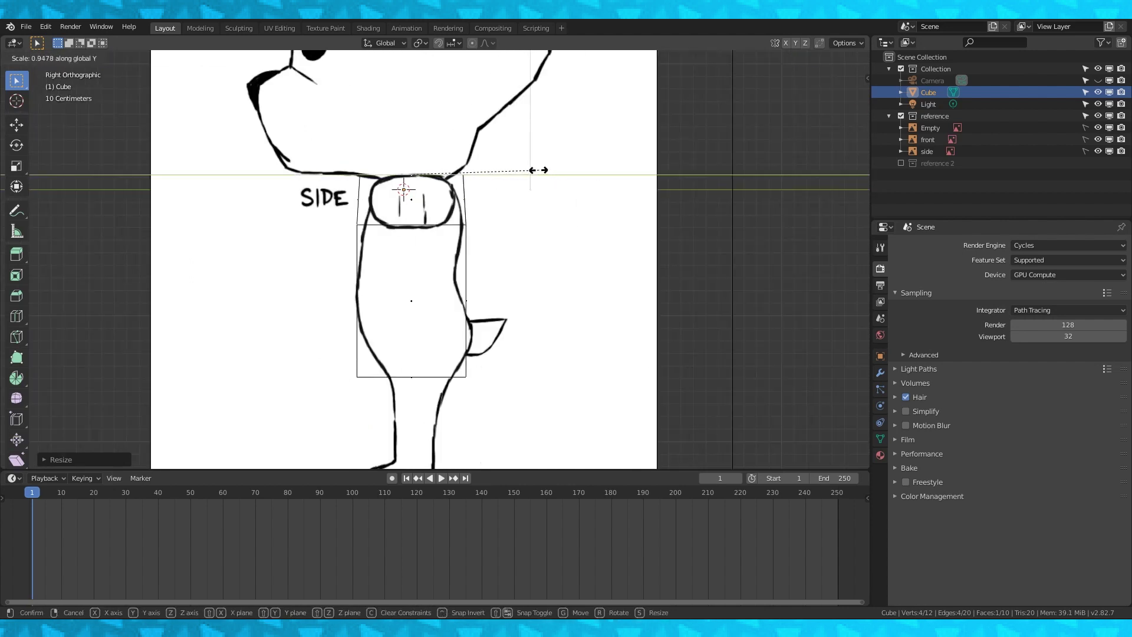
{"action": "left_click", "coordinate": [502, 175]}
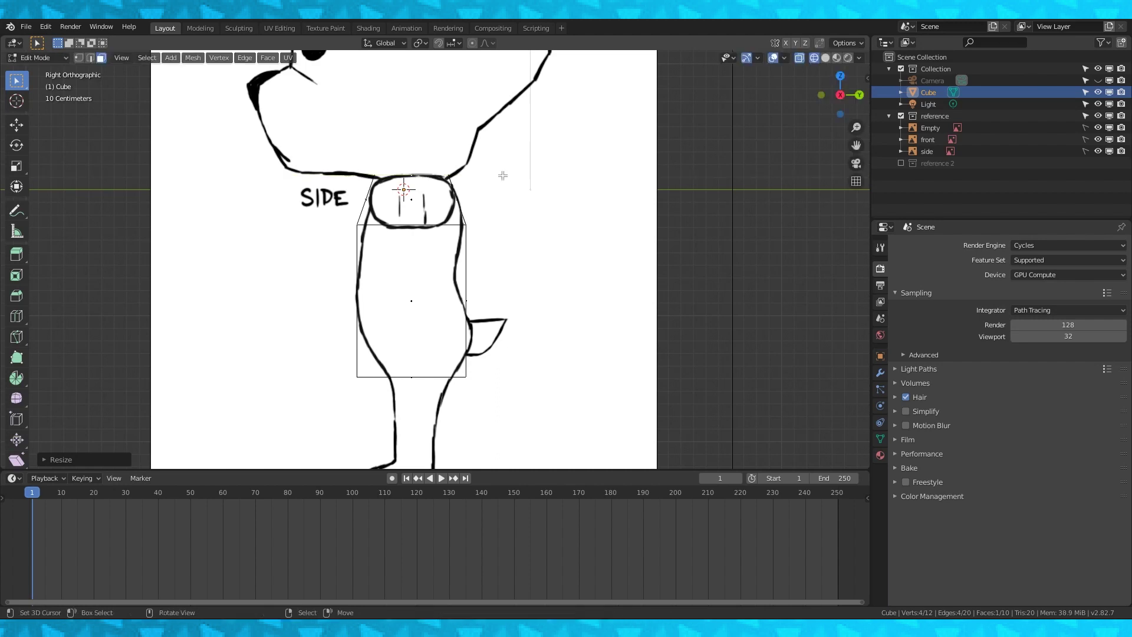
- Add a Subdivision Surface modifier to the torso cube with the viewport level set to 2
{"action": "key", "text": "KP_1"}
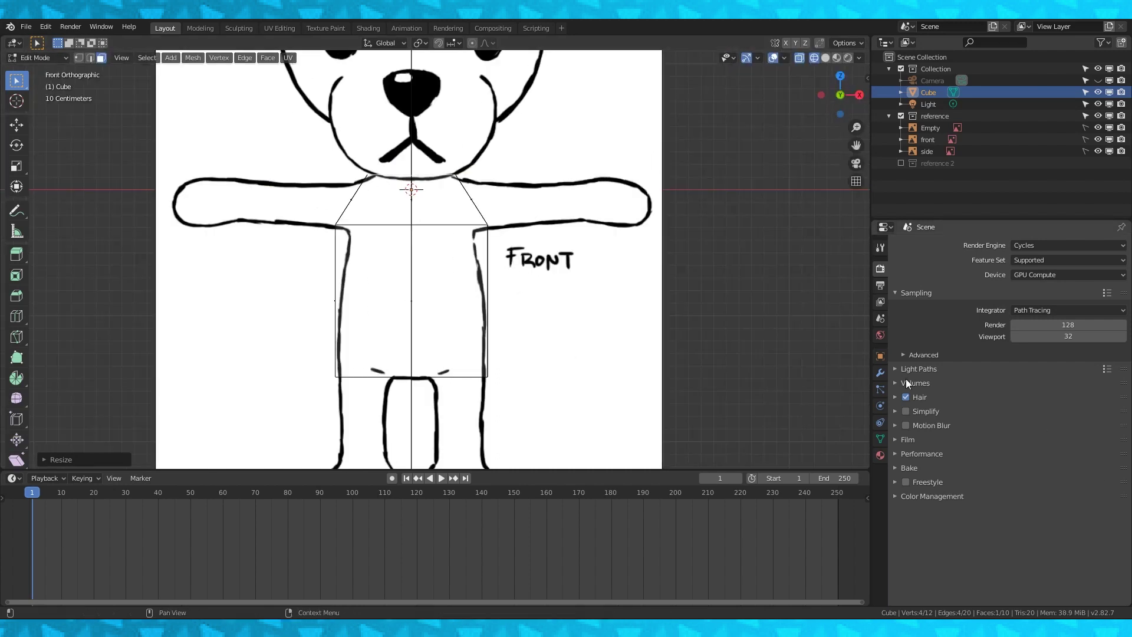
{"action": "left_click", "coordinate": [880, 373]}
{"action": "left_click", "coordinate": [978, 246]}
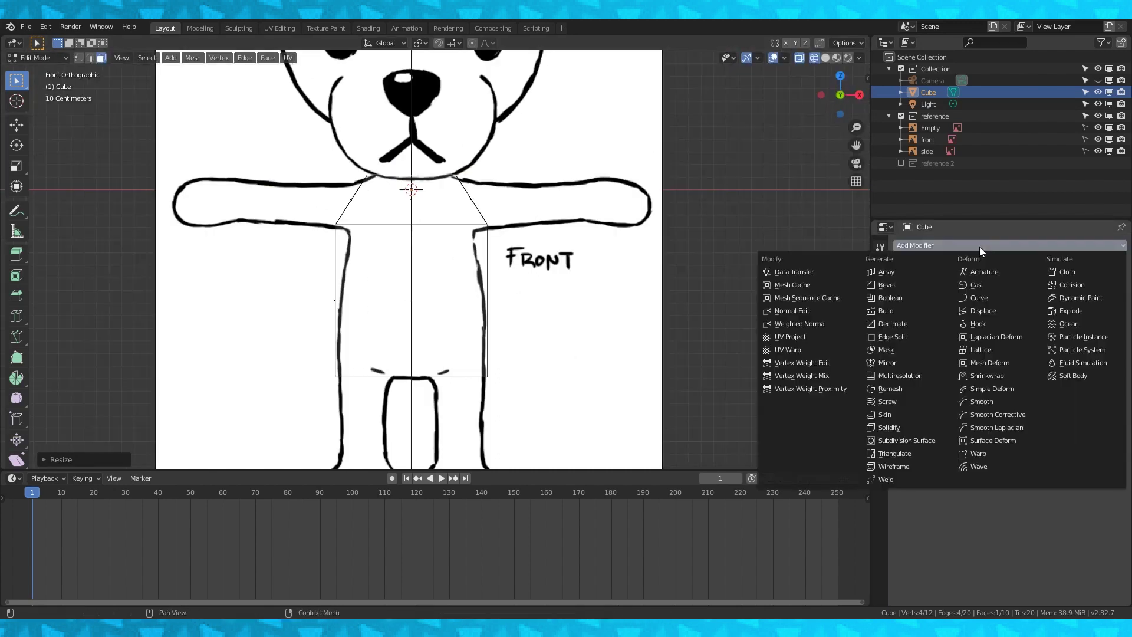
{"action": "left_click", "coordinate": [933, 439]}
{"action": "left_click", "coordinate": [1002, 334]}
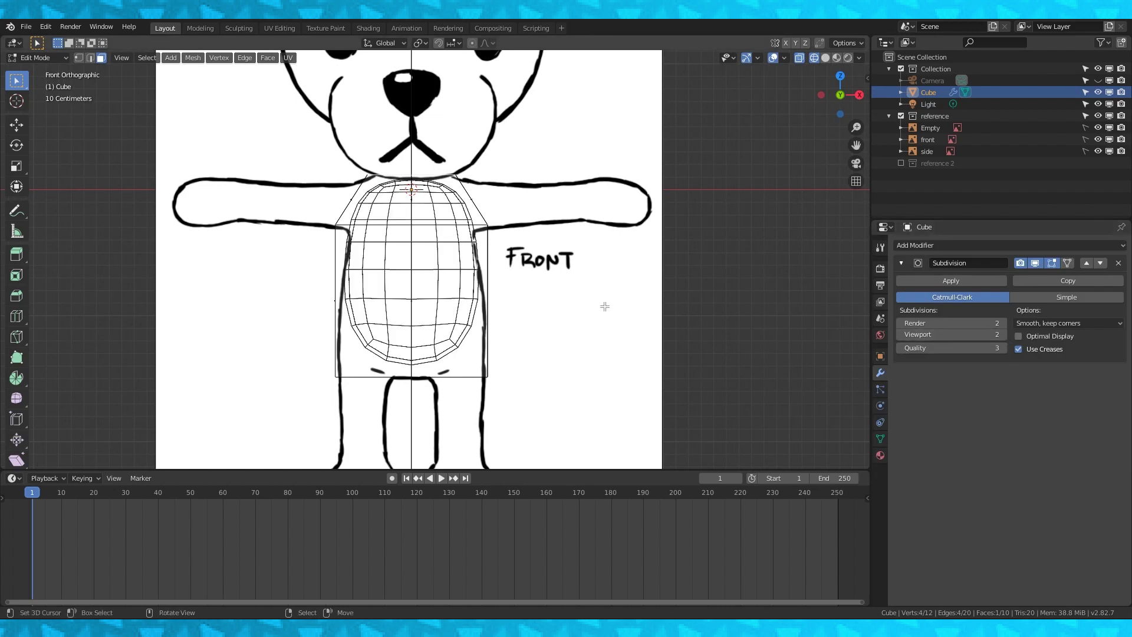
- Lower the torso cube's bottom face slightly so the smoothed shape reaches the crotch line in the front and side drawings
{"action": "key", "text": "KP_3"}
{"action": "key", "text": "KP_1"}
{"action": "right_click_drag", "start_coordinate": [416, 383], "coordinate": [417, 396]}
{"action": "key", "text": "KP_3"}
{"action": "key", "text": "KP_1"}
{"action": "key", "text": "KP_3"}
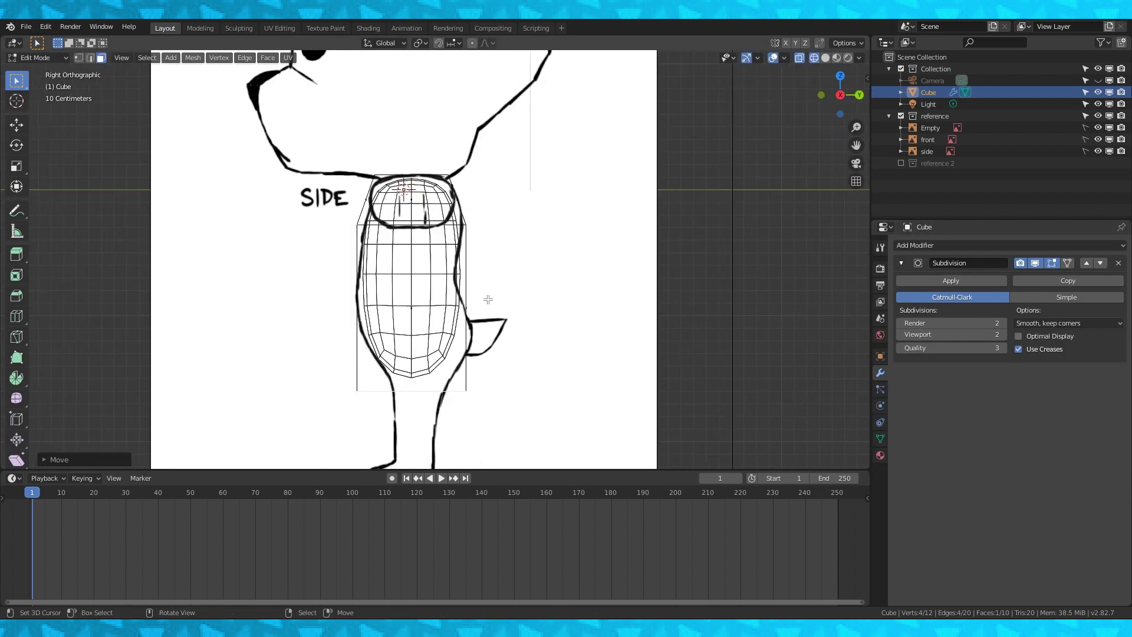
- Adjust the bottom vertices to the side outline and scale them outward to widen the torso's base
{"action": "right_click_drag", "start_coordinate": [514, 379], "coordinate": [539, 374]}
{"action": "left_click_drag", "start_coordinate": [380, 413], "coordinate": [336, 372]}
{"action": "right_click_drag", "start_coordinate": [435, 346], "coordinate": [420, 354]}
{"action": "key", "text": "KP_1"}
{"action": "left_click_drag", "start_coordinate": [247, 415], "coordinate": [480, 373]}
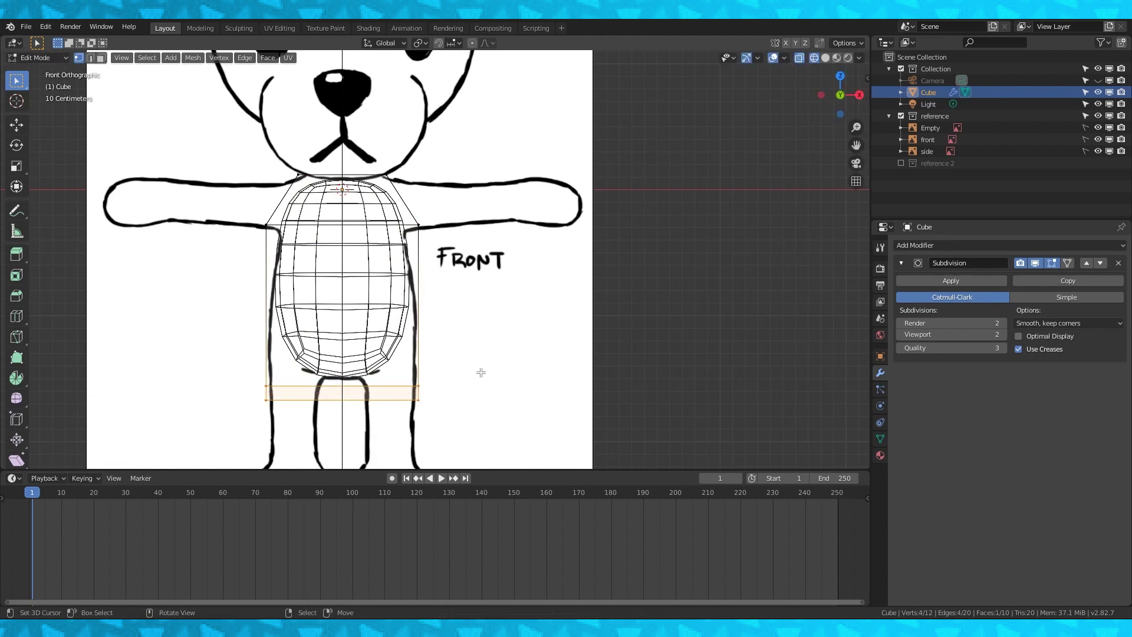
{"action": "key", "text": "s"}
{"action": "left_click", "coordinate": [525, 380]}
- Apply the Subdivision modifier to turn the smoothed torso into real geometry
{"action": "key", "text": "Tab"}
{"action": "key", "text": "Tab"}
{"action": "scroll", "coordinate": [570, 234], "scroll_direction": "down", "scroll_amount": 1}
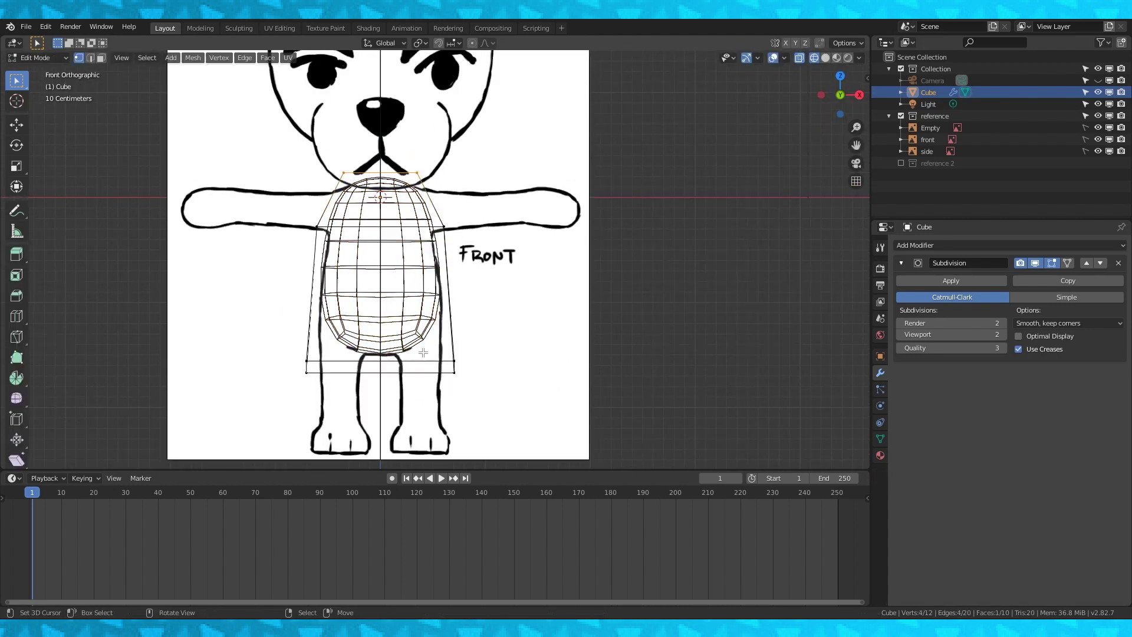
{"action": "key", "text": "Tab"}
{"action": "left_click", "coordinate": [949, 281]}
{"action": "key", "text": "Tab"}
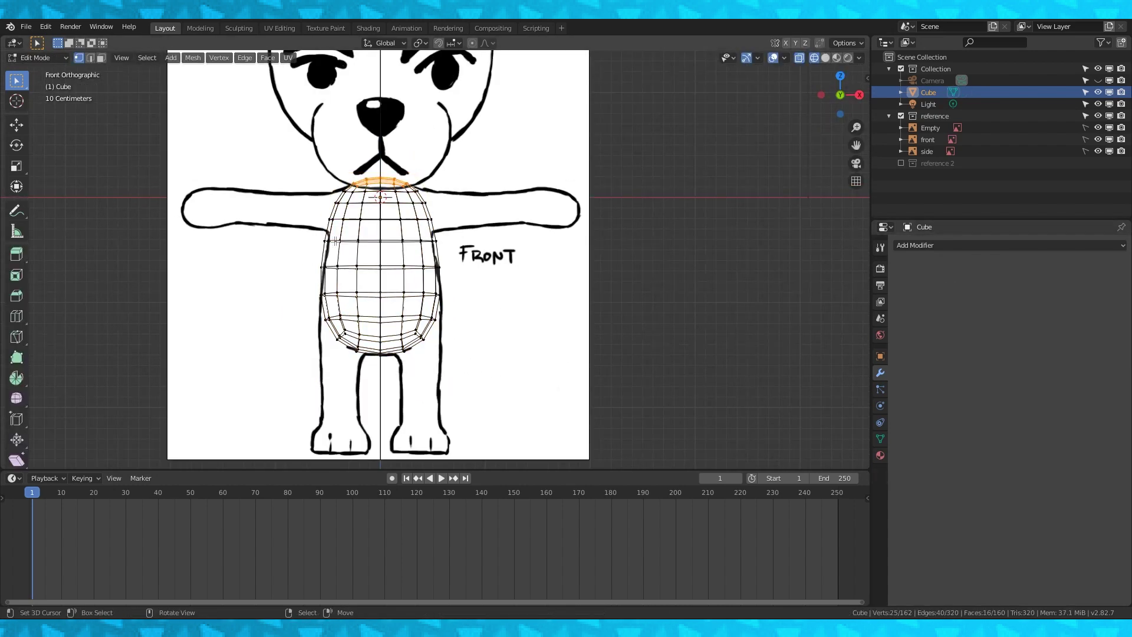
- Delete the vertices of the torso's negative X half in front view
{"action": "key", "text": "alt+a"}
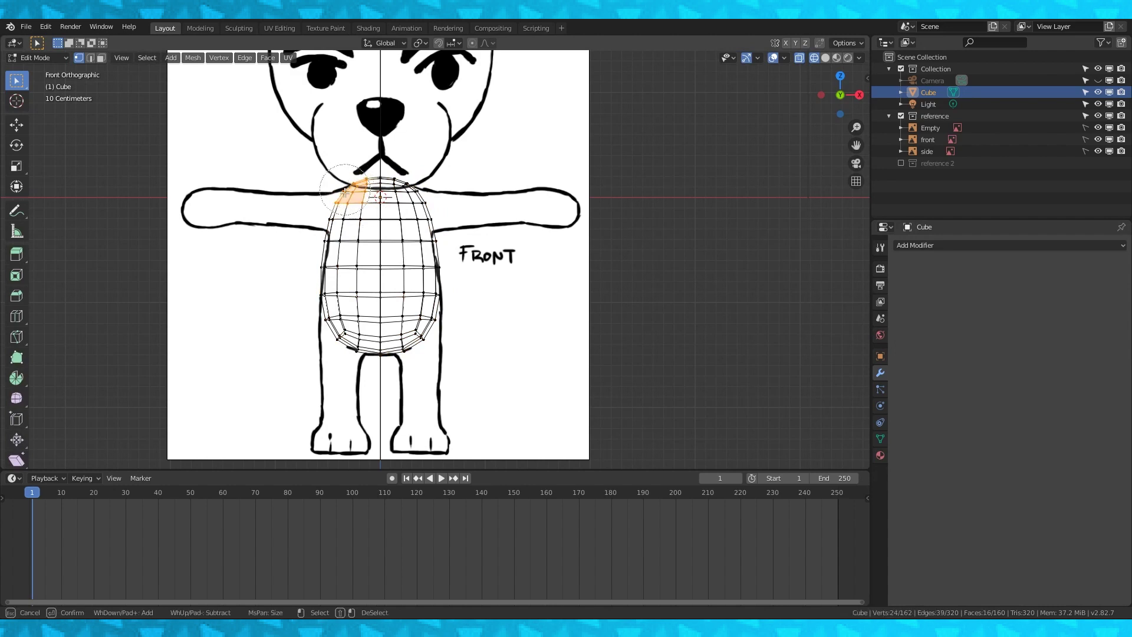
{"action": "key", "text": "x"}
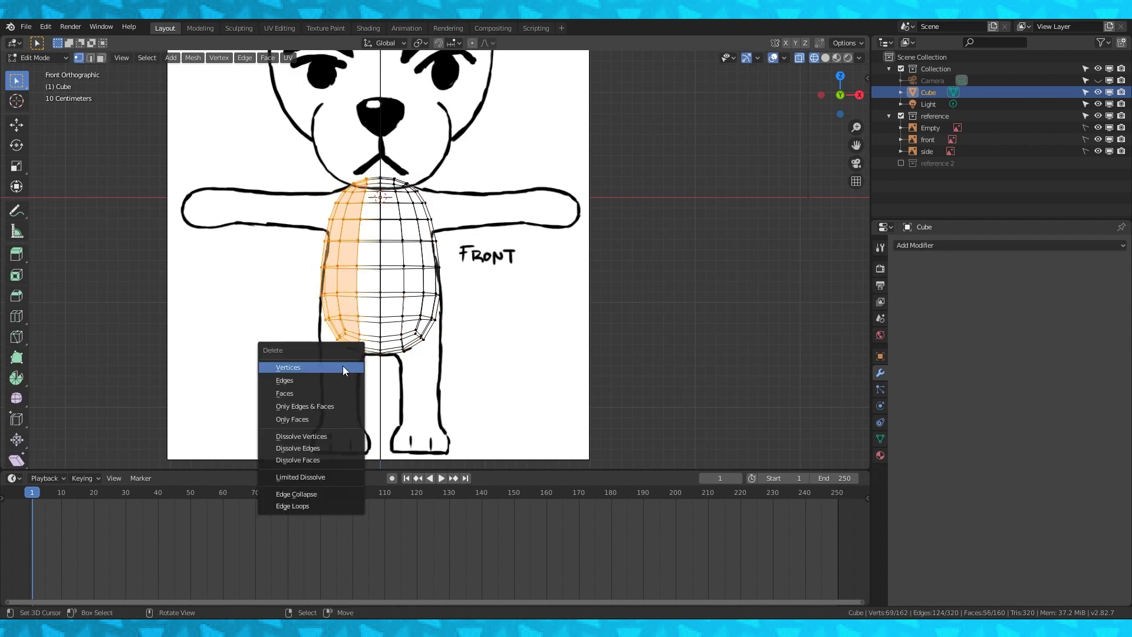
{"action": "left_click", "coordinate": [345, 368]}
- Add a Subdivision Surface modifier and a Mirror modifier on the X axis to the half torso
{"action": "left_click", "coordinate": [946, 245]}
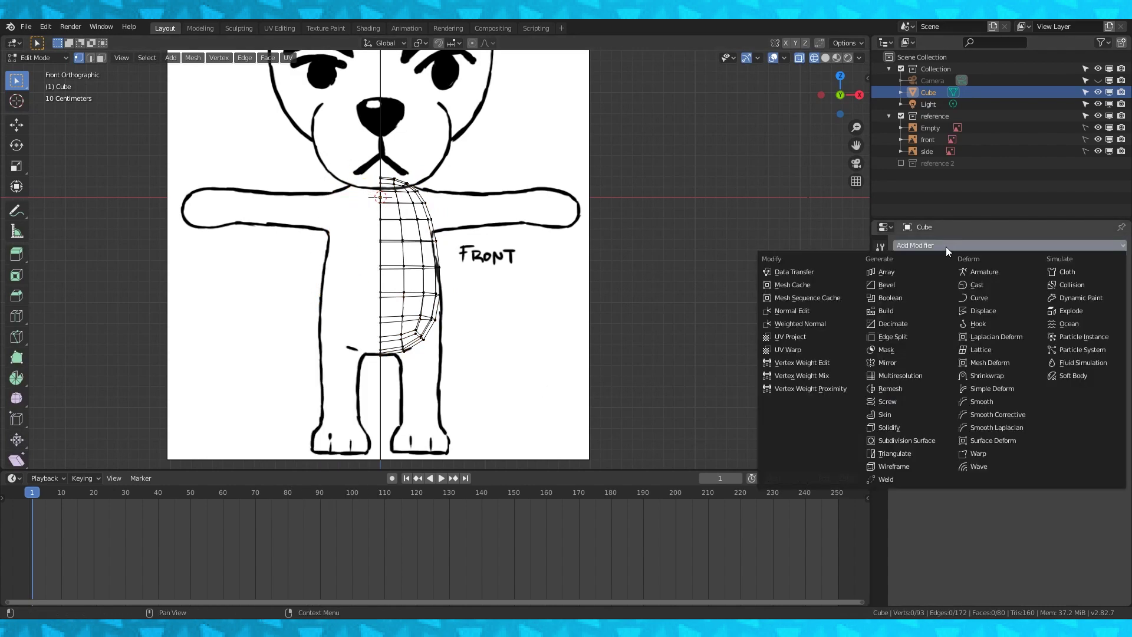
{"action": "left_click", "coordinate": [937, 440]}
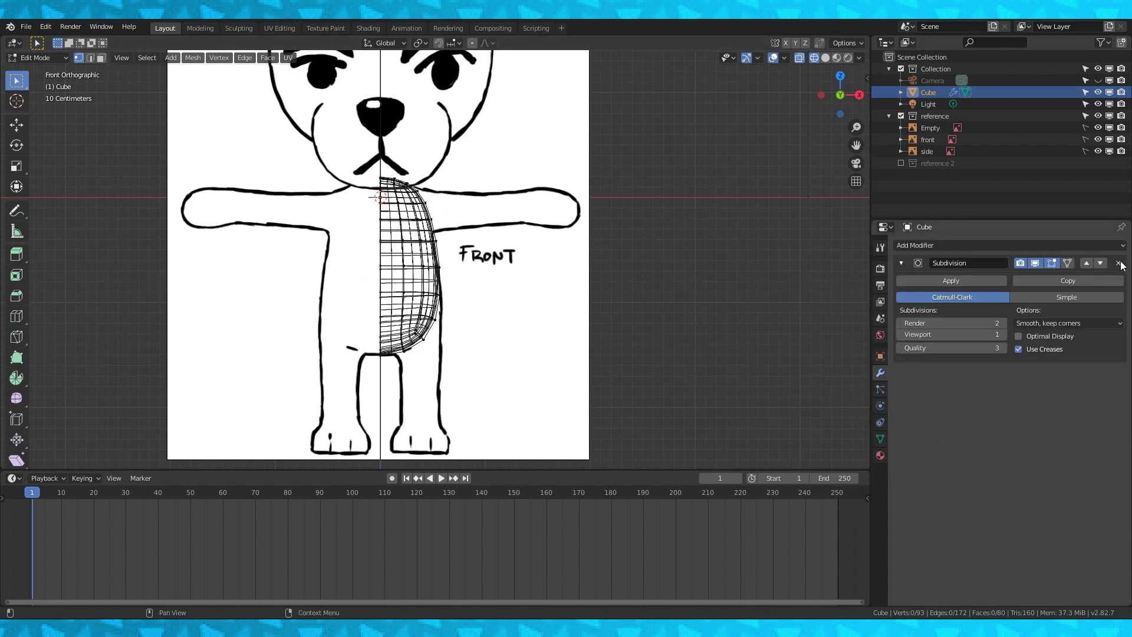
{"action": "left_click", "coordinate": [1001, 246]}
{"action": "left_click", "coordinate": [901, 361]}
{"action": "scroll", "coordinate": [458, 228], "scroll_direction": "up", "scroll_amount": 2}
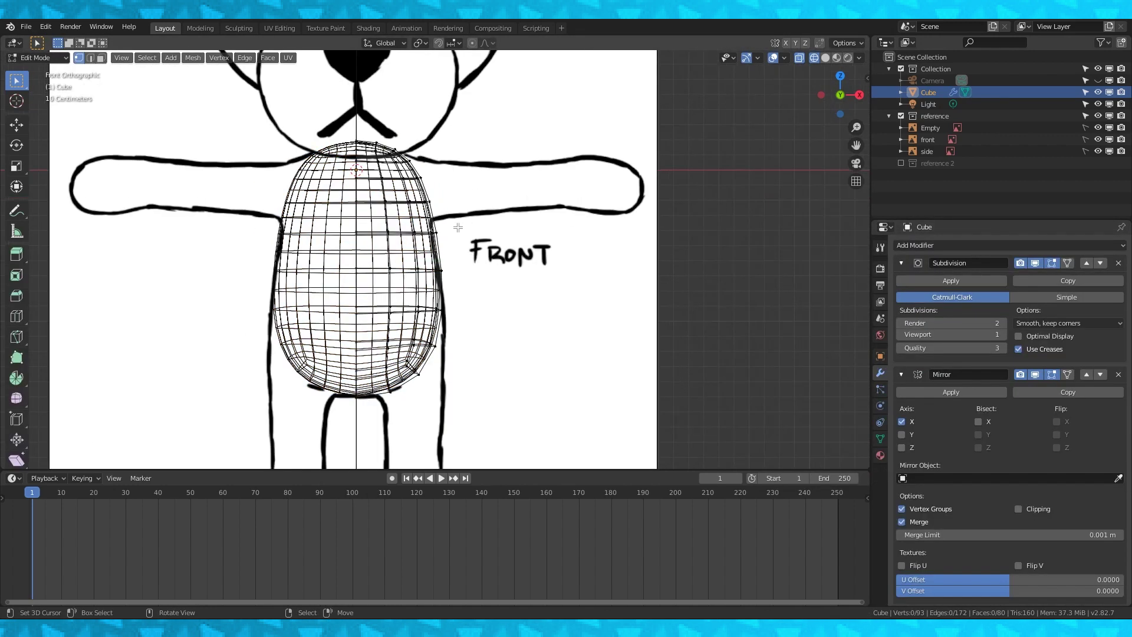
- Turn on proportional editing, and place the Mirror modifier above Subdivision with Clipping enabled
{"action": "scroll", "coordinate": [458, 227], "scroll_direction": "up", "scroll_amount": 1}
{"action": "key", "text": "c"}
{"action": "key", "text": "Escape"}
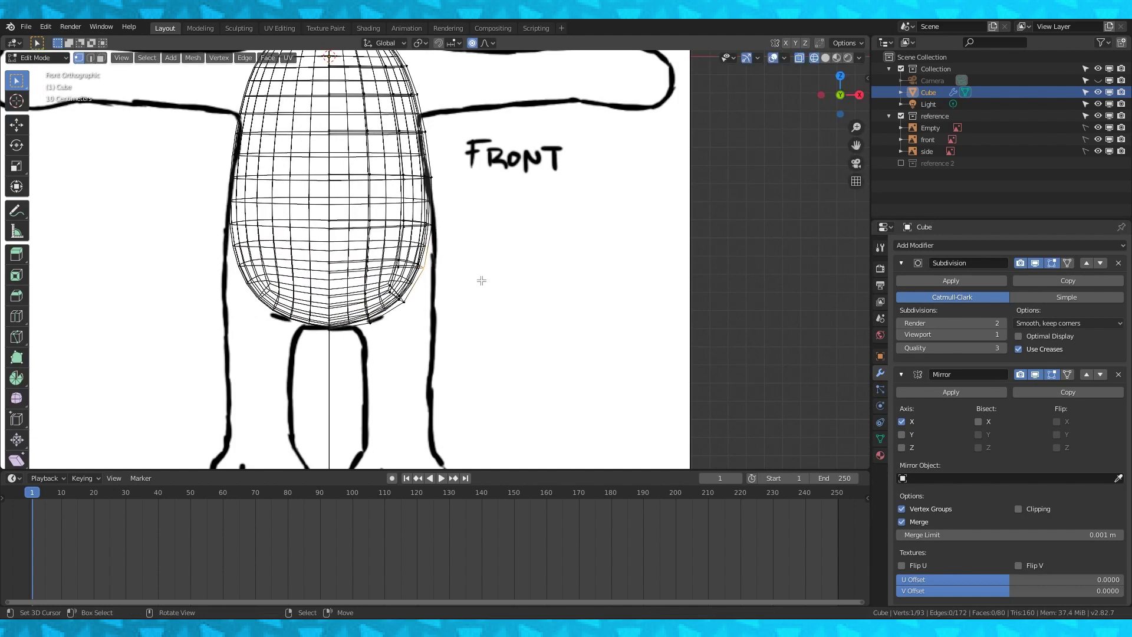
{"action": "left_click", "coordinate": [1086, 375]}
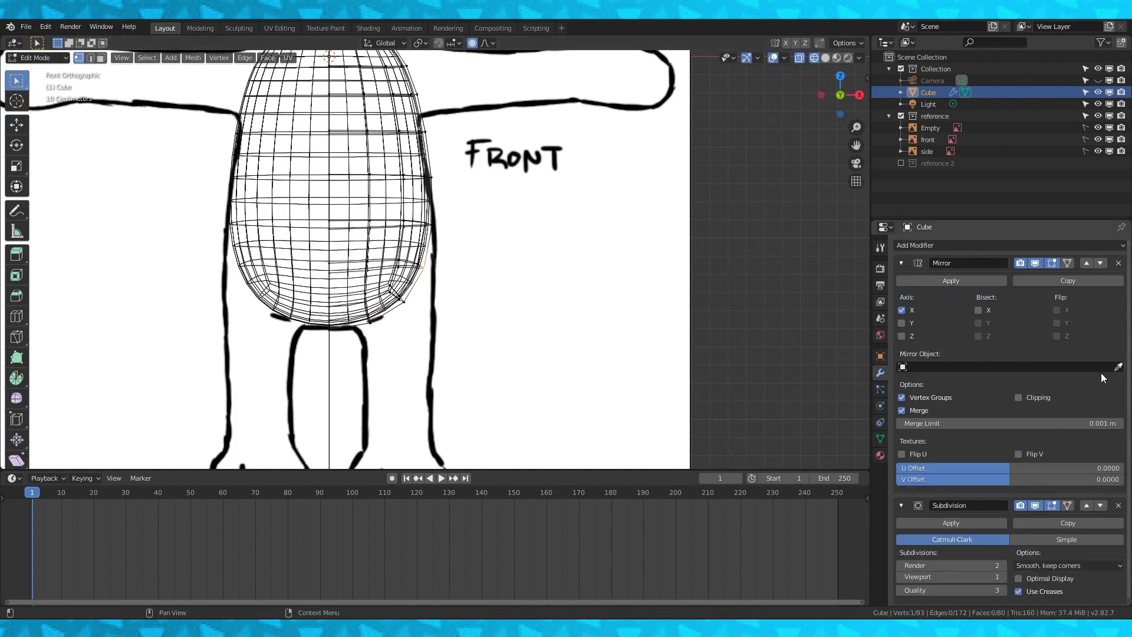
{"action": "left_click", "coordinate": [1031, 398]}
- Move the lower side vertices outward with proportional editing to fill the hip outline in front view
{"action": "key", "text": "g"}
{"action": "scroll", "coordinate": [533, 266], "scroll_direction": "up", "scroll_amount": 7}
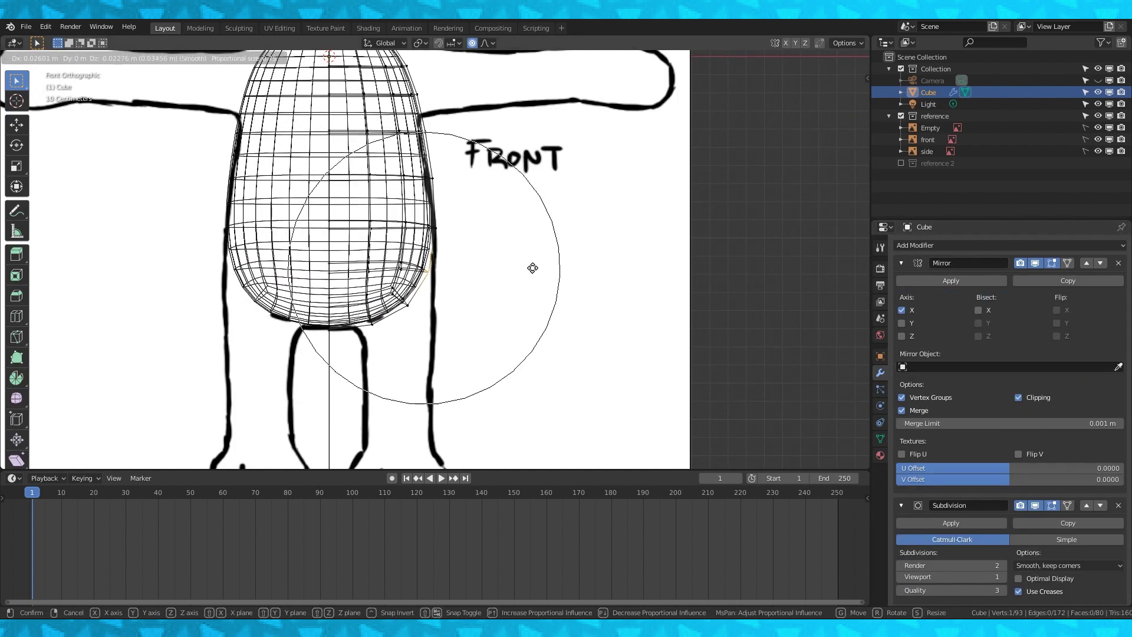
{"action": "scroll", "coordinate": [483, 289], "scroll_direction": "up", "scroll_amount": 6}
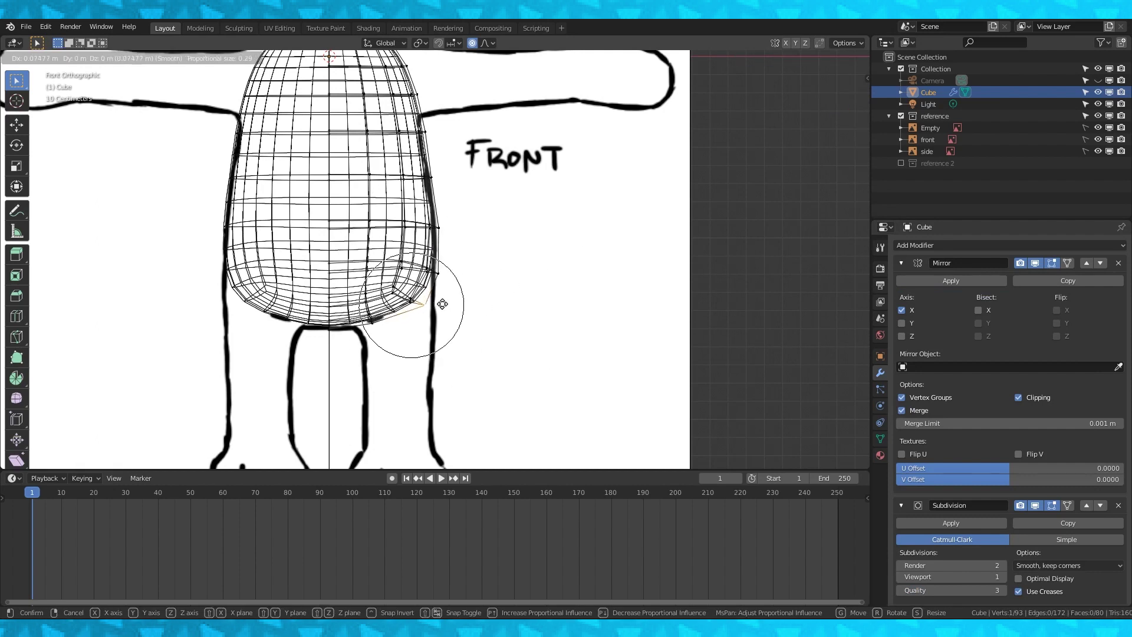
{"action": "left_click", "coordinate": [366, 327]}
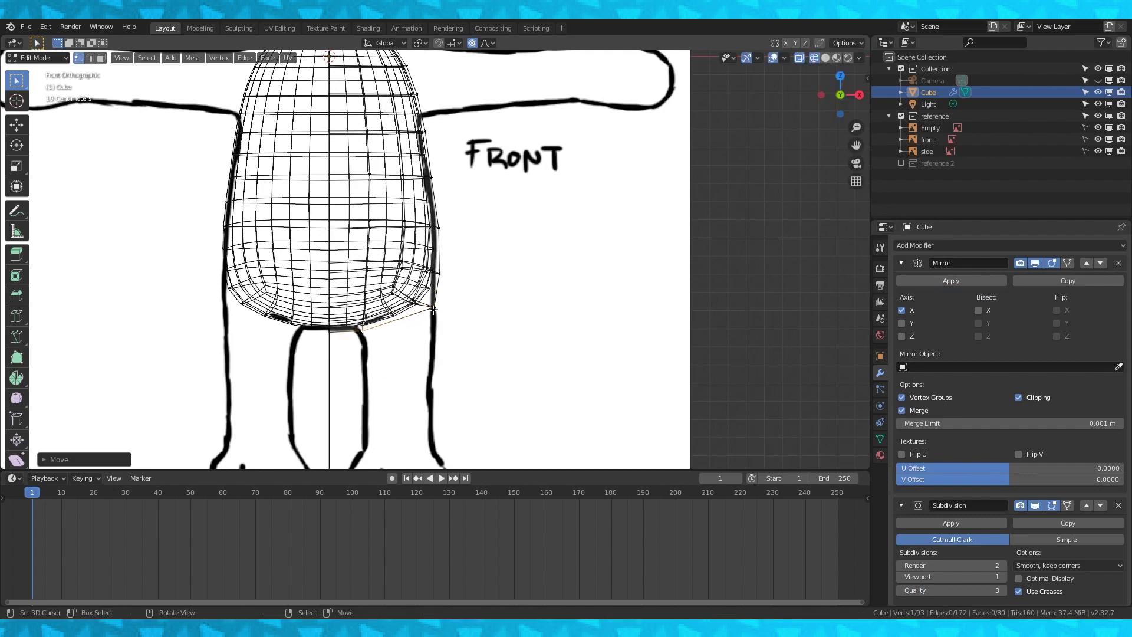
- Move the back vertices inward with proportional editing to follow the lower-back curve in side view
{"action": "key", "text": "KP_3"}
{"action": "scroll", "coordinate": [416, 296], "scroll_direction": "up", "scroll_amount": 1}
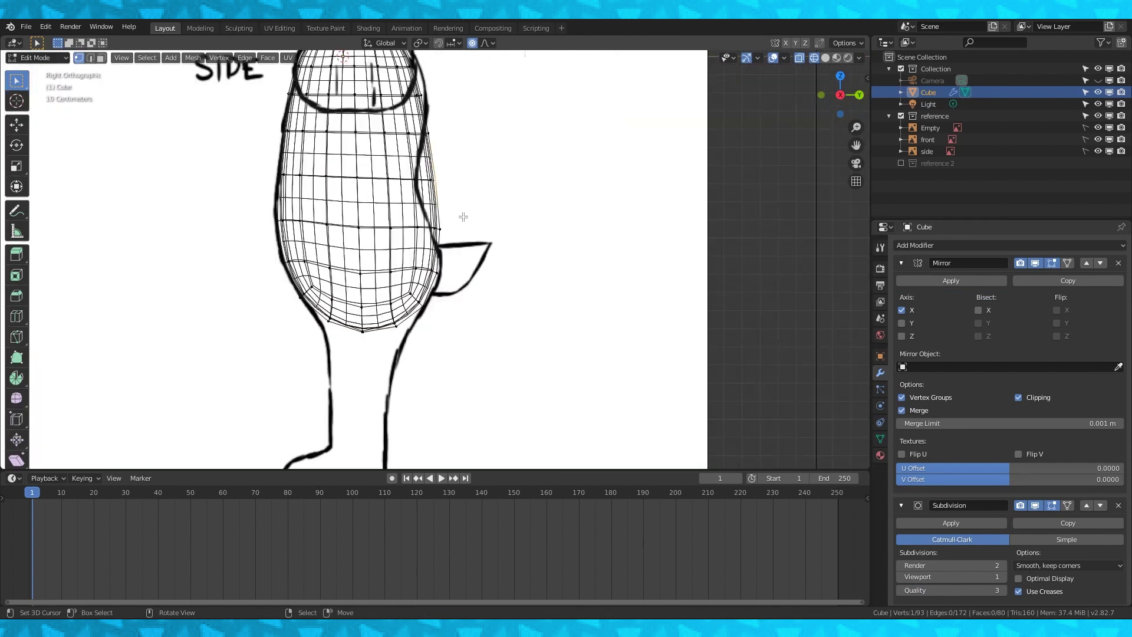
{"action": "key", "text": "g"}
{"action": "scroll", "coordinate": [471, 207], "scroll_direction": "down", "scroll_amount": 7}
{"action": "left_click", "coordinate": [469, 207]}
{"action": "right_click", "coordinate": [431, 167]}
{"action": "scroll", "coordinate": [432, 166], "scroll_direction": "up", "scroll_amount": 1}
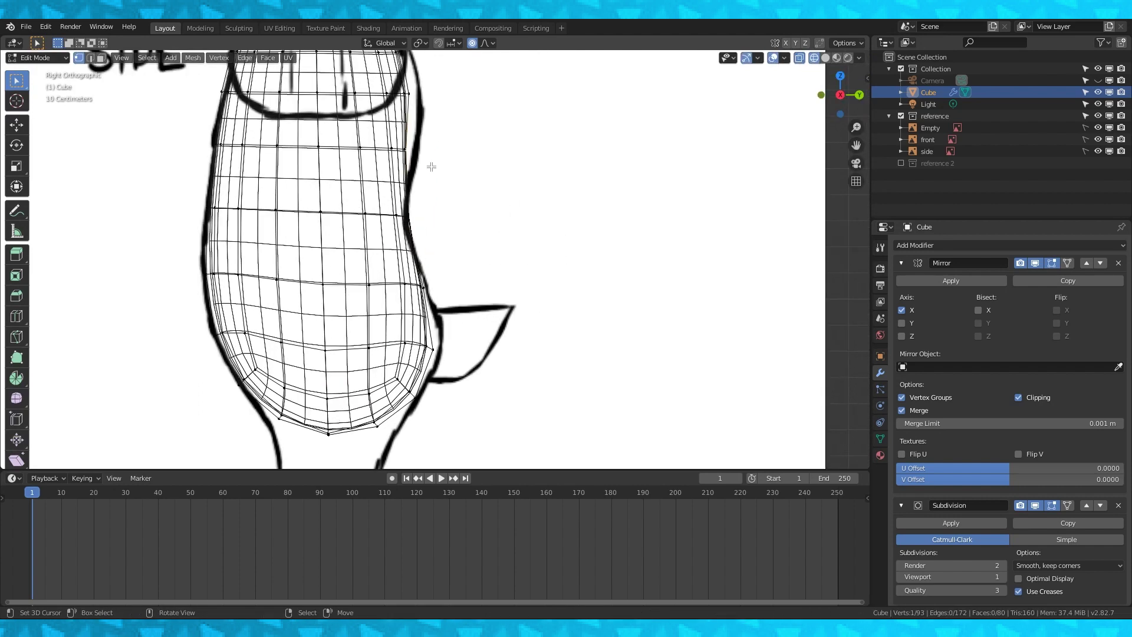
- Pull the upper-back vertices and those at the tail base outward to meet the side outline
{"action": "scroll", "coordinate": [432, 166], "scroll_direction": "down", "scroll_amount": 2}
{"action": "key", "text": "g"}
{"action": "scroll", "coordinate": [439, 160], "scroll_direction": "up", "scroll_amount": 6}
{"action": "left_click", "coordinate": [433, 148]}
{"action": "key", "text": "g"}
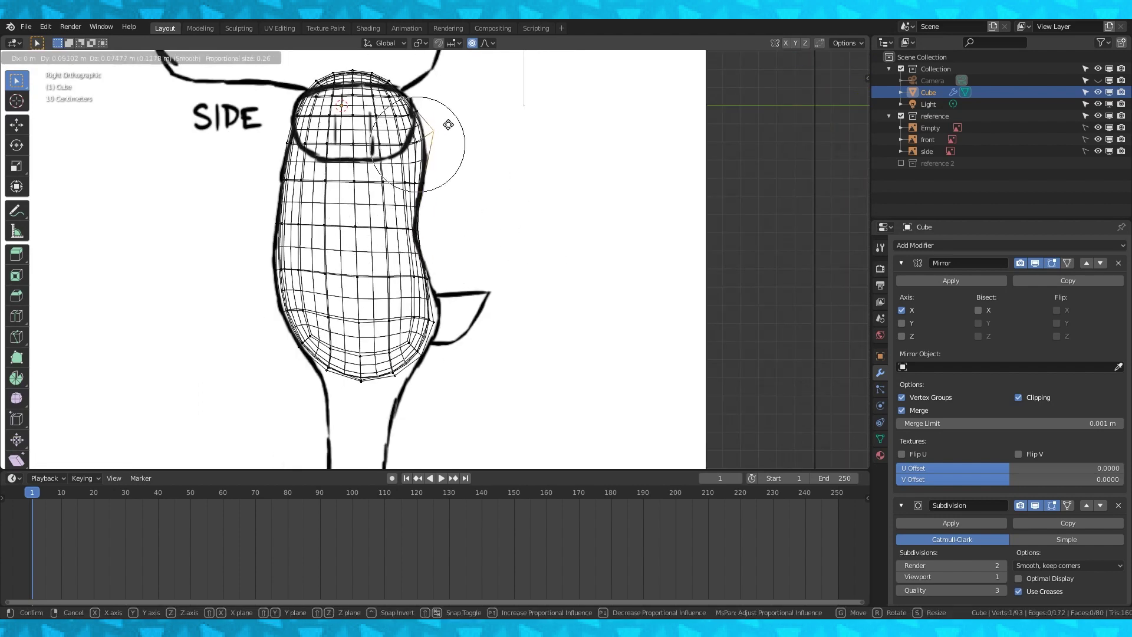
{"action": "left_click", "coordinate": [451, 127]}
{"action": "right_click", "coordinate": [443, 317]}
{"action": "key", "text": "g"}
{"action": "left_click", "coordinate": [459, 317]}
{"action": "middle_click_drag", "start_coordinate": [458, 316], "coordinate": [389, 330]}
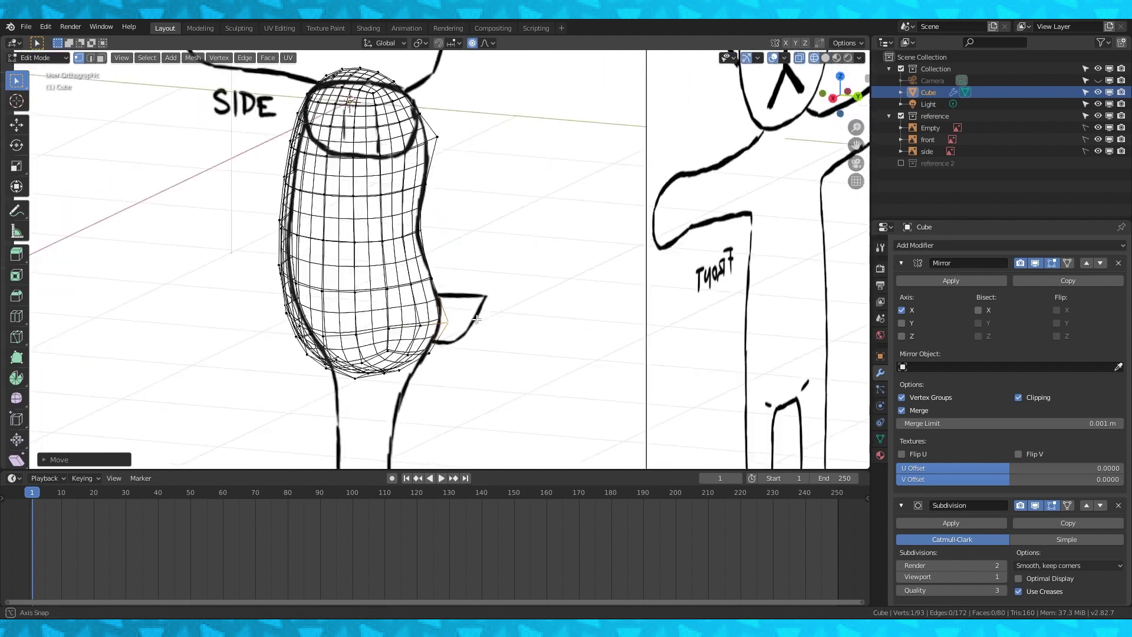
- Examine the torso's shape in solid shading from the side, front and oblique angles
{"action": "key", "text": "KP_3"}
{"action": "scroll", "coordinate": [382, 298], "scroll_direction": "up", "scroll_amount": 1}
{"action": "scroll", "coordinate": [508, 291], "scroll_direction": "down", "scroll_amount": 2}
{"action": "key", "text": "Tab"}
{"action": "left_click", "coordinate": [825, 57]}
{"action": "mouse_move", "coordinate": [648, 177]}
{"action": "middle_mouse_down"}
{"action": "mouse_move", "coordinate": [566, 224]}
{"action": "mouse_move", "coordinate": [596, 262]}
{"action": "middle_mouse_up"}
{"action": "key", "text": "Tab"}
{"action": "key", "text": "Tab"}
{"action": "middle_click_drag", "start_coordinate": [548, 298], "coordinate": [571, 302]}
{"action": "key", "text": "KP_1"}
{"action": "key", "text": "Tab"}
{"action": "left_click", "coordinate": [814, 57]}
{"action": "mouse_move", "coordinate": [624, 223]}
{"action": "middle_mouse_down"}
{"action": "mouse_move", "coordinate": [613, 253]}
{"action": "mouse_move", "coordinate": [495, 230]}
{"action": "mouse_move", "coordinate": [623, 221]}
{"action": "mouse_move", "coordinate": [474, 229]}
{"action": "middle_mouse_up"}
{"action": "key", "text": "Tab"}
{"action": "left_click", "coordinate": [825, 57]}
{"action": "key", "text": "Tab"}
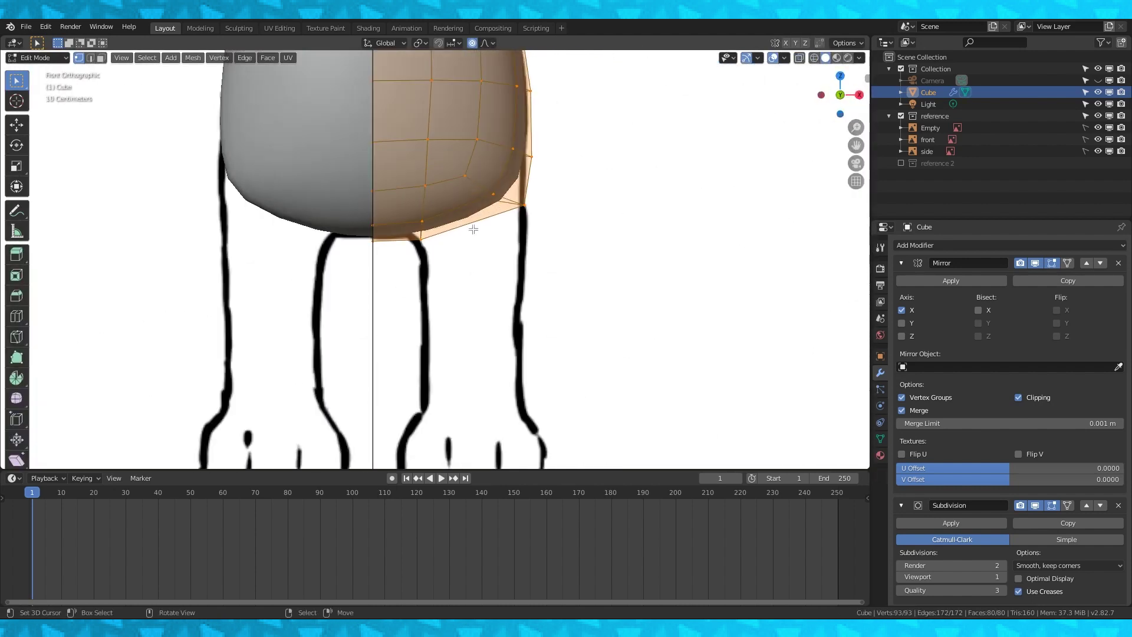
{"action": "scroll", "coordinate": [452, 271], "scroll_direction": "down", "scroll_amount": 2}
{"action": "scroll", "coordinate": [467, 236], "scroll_direction": "up", "scroll_amount": 1}
- Return to wireframe and reposition the lower corner vertices with proportional editing to round the torso's bottom in front view
{"action": "left_click", "coordinate": [814, 57]}
{"action": "right_click", "coordinate": [513, 213]}
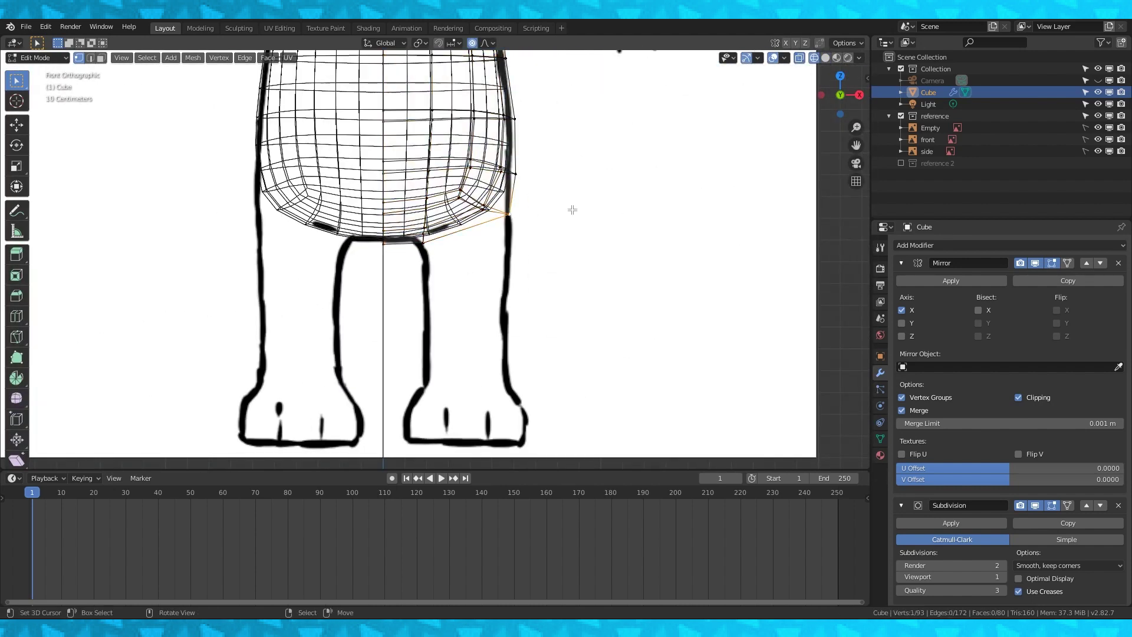
{"action": "key", "text": "g"}
{"action": "left_click", "coordinate": [532, 237]}
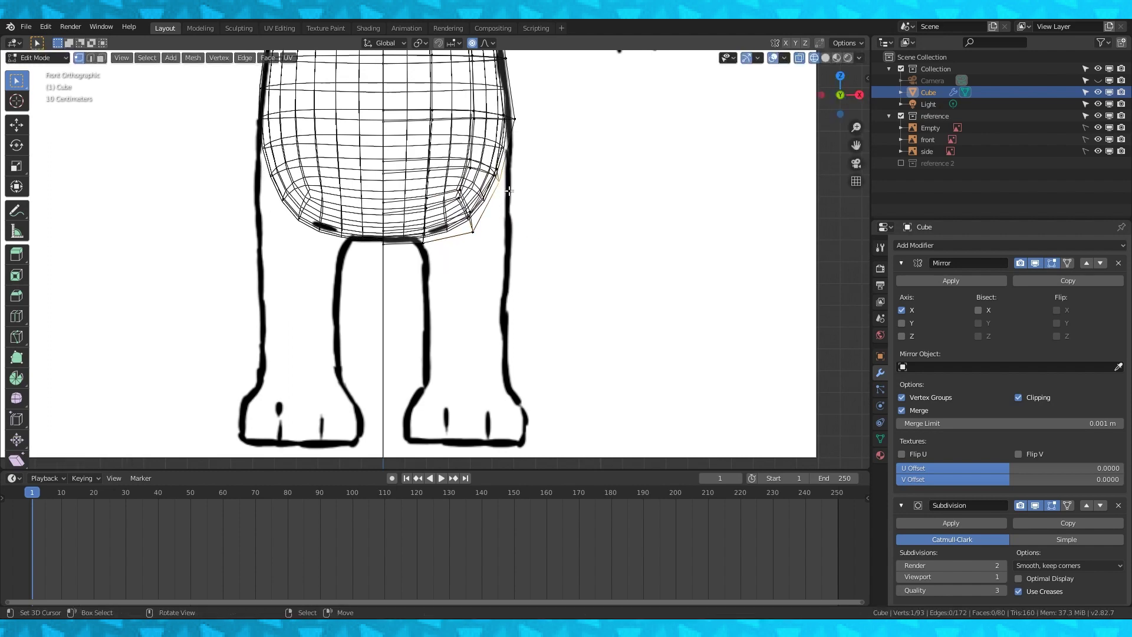
{"action": "right_click", "coordinate": [505, 188]}
{"action": "key", "text": "g"}
{"action": "left_click", "coordinate": [525, 197]}
{"action": "right_click", "coordinate": [479, 242]}
{"action": "scroll", "coordinate": [521, 260], "scroll_direction": "down", "scroll_amount": 2}
{"action": "middle_click_drag", "start_coordinate": [571, 176], "coordinate": [516, 222], "text": "shift"}
{"action": "scroll", "coordinate": [551, 315], "scroll_direction": "down", "scroll_amount": 1}
{"action": "key", "text": "Tab"}
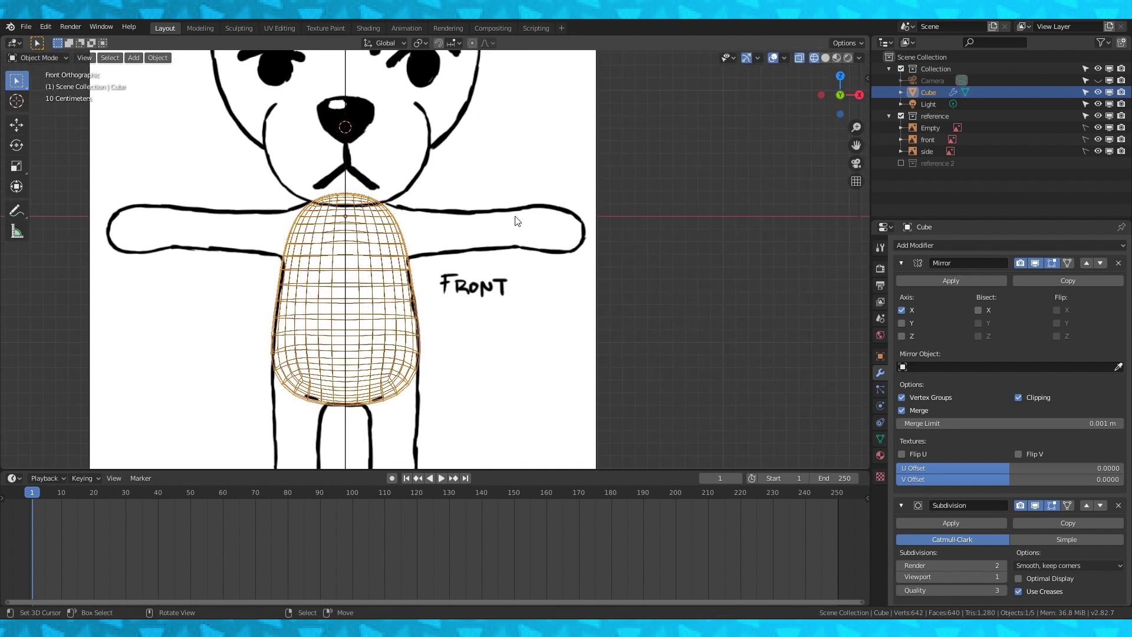
{"action": "key", "text": "Tab"}
{"action": "scroll", "coordinate": [432, 214], "scroll_direction": "up", "scroll_amount": 2}
{"action": "middle_click_drag", "start_coordinate": [432, 215], "coordinate": [320, 250]}
{"action": "scroll", "coordinate": [320, 250], "scroll_direction": "down", "scroll_amount": 3}
{"action": "scroll", "coordinate": [320, 250], "scroll_direction": "down", "scroll_amount": 1}
- Leave mesh editing and rename the torso object "body"
{"action": "key", "text": "Tab"}
{"action": "scroll", "coordinate": [582, 232], "scroll_direction": "up", "scroll_amount": 3}
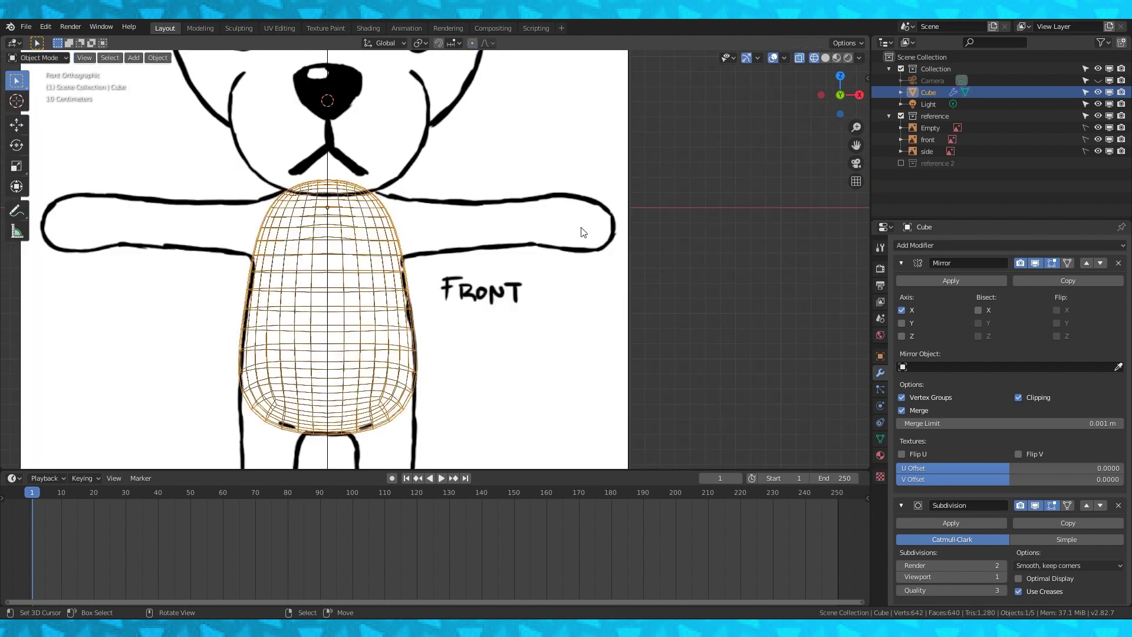
{"action": "key", "text": "shift+a"}
{"action": "type", "text": "body"}
{"action": "key", "text": "Return"}
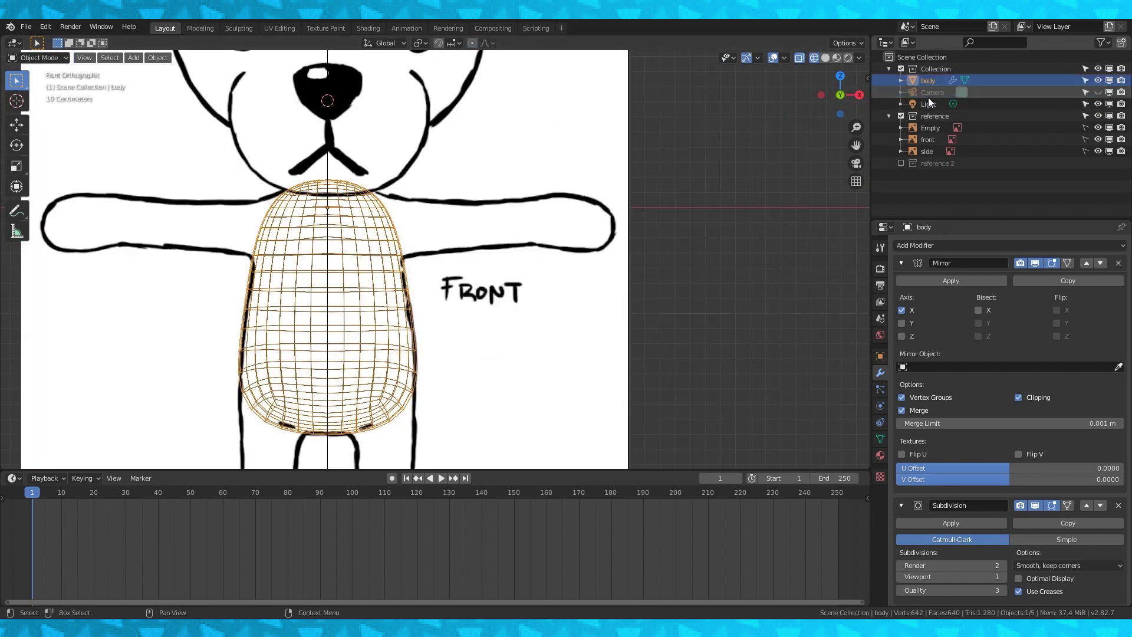
- Add a new cube and move it onto the positive X hand of the front drawing
{"action": "key", "text": "shift+a"}
{"action": "mouse_move", "coordinate": [385, 111]}
{"action": "left_click", "coordinate": [452, 126]}
{"action": "scroll", "coordinate": [451, 137], "scroll_direction": "down", "scroll_amount": 3}
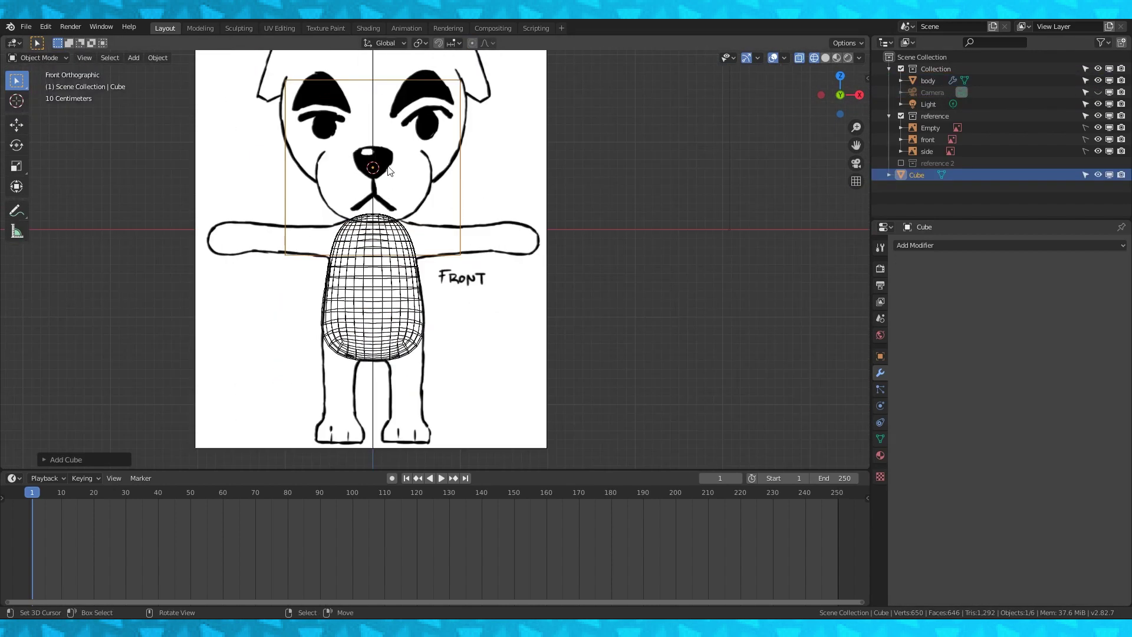
{"action": "key", "text": "g"}
{"action": "left_click", "coordinate": [525, 235]}
- Scale the new cube's mesh down to the hand and flatten it along Z by about 0.62 to match its height
{"action": "scroll", "coordinate": [525, 234], "scroll_direction": "up", "scroll_amount": 2}
{"action": "key", "text": "Tab"}
{"action": "key", "text": "s"}
{"action": "left_click", "coordinate": [617, 230]}
{"action": "key", "text": "s"}
{"action": "key", "text": "z"}
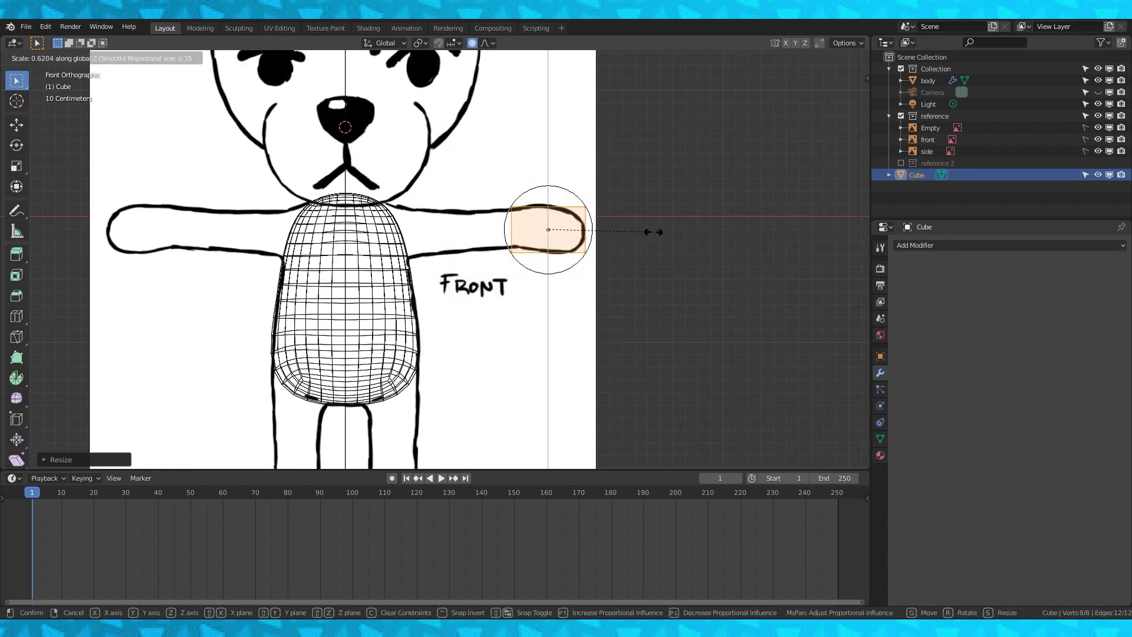
{"action": "left_click", "coordinate": [654, 231]}
- Move the hand cube along Y to line up with the arm in the side and top drawings
{"action": "key", "text": "KP_3"}
{"action": "key", "text": "g"}
{"action": "key", "text": "y"}
{"action": "left_click", "coordinate": [270, 227]}
{"action": "scroll", "coordinate": [277, 225], "scroll_direction": "down", "scroll_amount": 2}
{"action": "middle_click_drag", "start_coordinate": [337, 209], "coordinate": [535, 283], "text": "shift"}
{"action": "scroll", "coordinate": [516, 249], "scroll_direction": "up", "scroll_amount": 5}
{"action": "key", "text": "KP_7"}
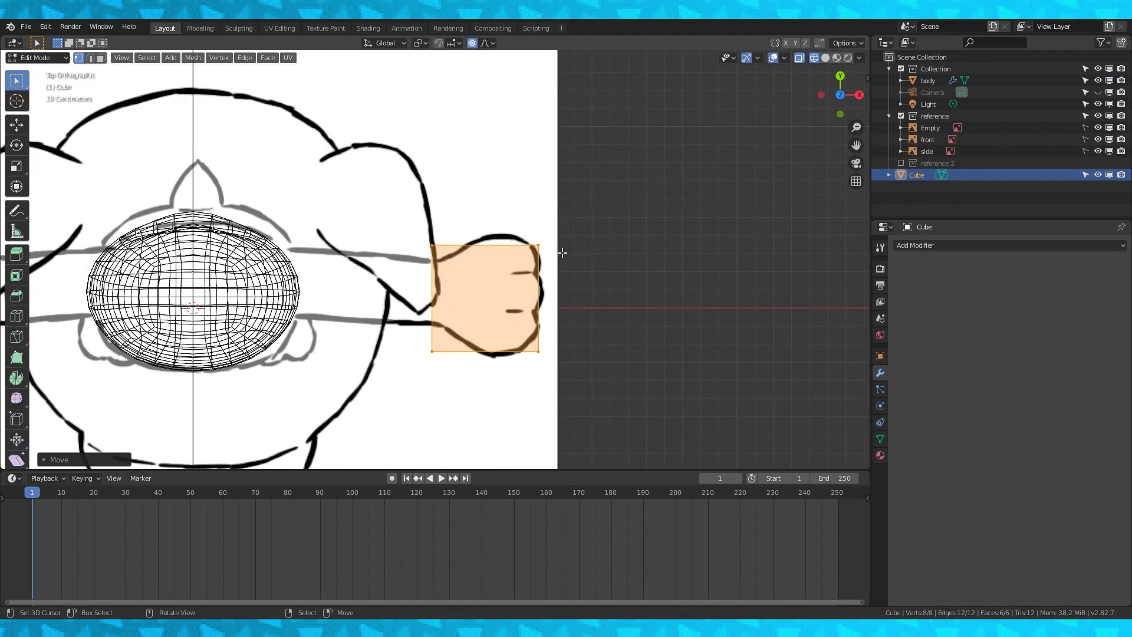
- Cut a centred edge loop across the middle of the hand cube
{"action": "key", "text": "KP_1"}
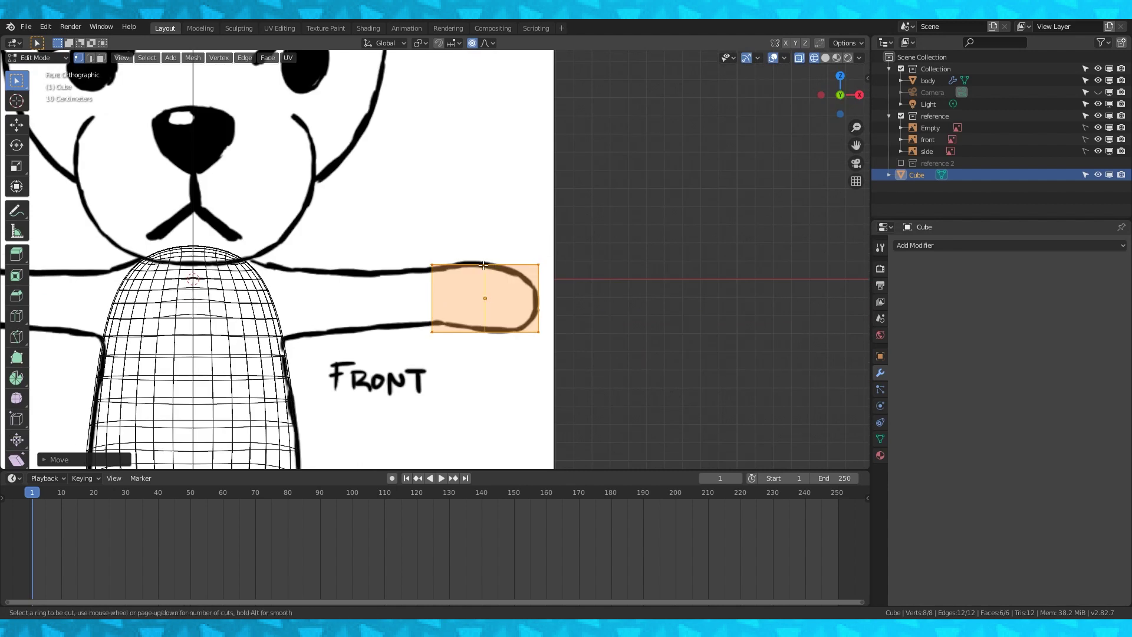
{"action": "left_click", "coordinate": [484, 265]}
{"action": "right_click", "coordinate": [483, 265]}
{"action": "key", "text": "KP_7"}
{"action": "key", "text": "ctrl+r"}
{"action": "key", "text": "Escape"}
- Scale the wrist-end vertices along Y to the wrist's width in top view and shift the whole hand along Y
{"action": "left_click_drag", "start_coordinate": [440, 226], "coordinate": [448, 253]}
{"action": "key", "text": "s"}
{"action": "key", "text": "y"}
{"action": "left_click", "coordinate": [560, 266]}
{"action": "key", "text": "a"}
{"action": "key", "text": "g"}
{"action": "key", "text": "y"}
{"action": "left_click", "coordinate": [487, 285]}
- Move the wrist-end vertices along X to meet the start of the hand outline
{"action": "key", "text": "g"}
{"action": "key", "text": "y"}
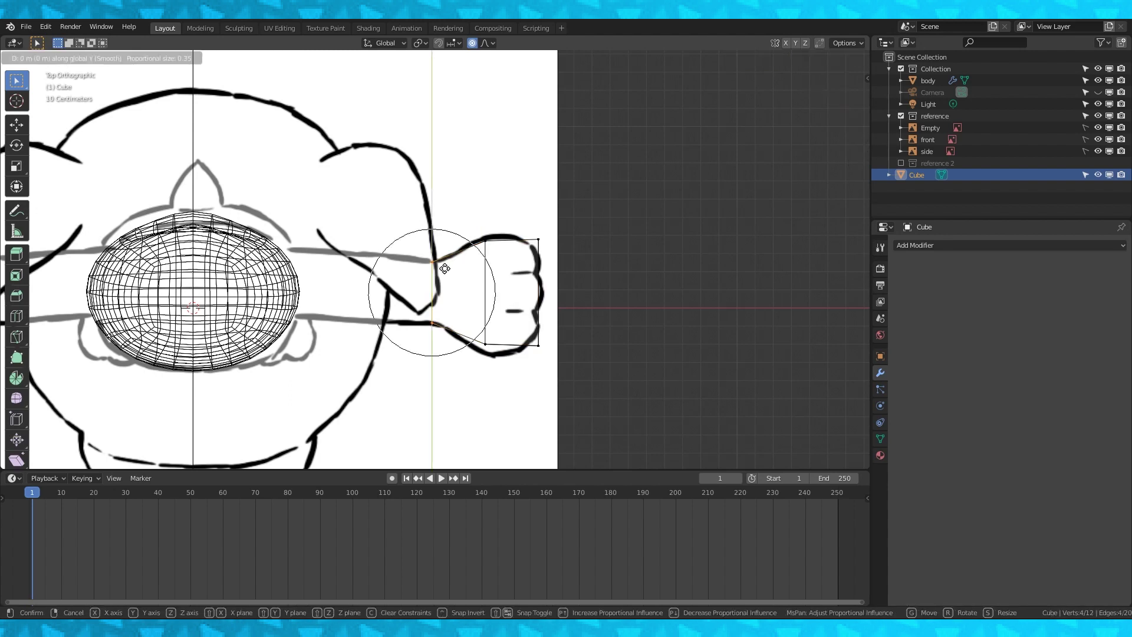
{"action": "key", "text": "x"}
{"action": "left_click", "coordinate": [452, 277]}
- Shift the whole hand along Y and scale its middle edge loop along Y to the palm width in the top drawing
{"action": "key", "text": "a"}
{"action": "key", "text": "g"}
{"action": "key", "text": "y"}
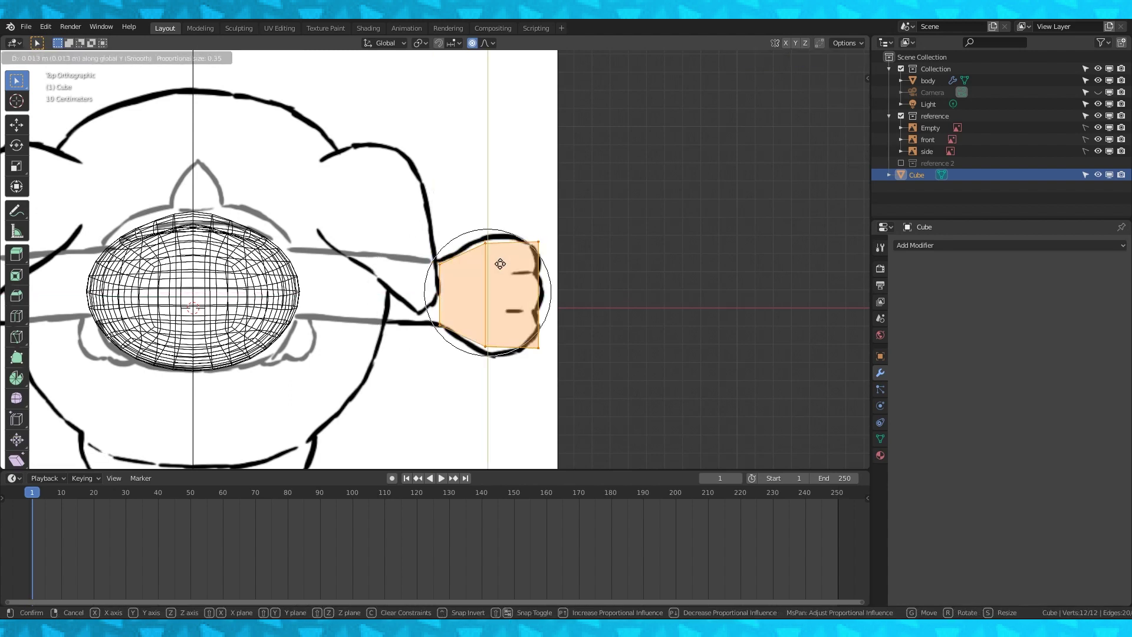
{"action": "left_click", "coordinate": [500, 263]}
{"action": "left_click", "coordinate": [486, 263], "text": "alt"}
{"action": "key", "text": "s"}
{"action": "key", "text": "y"}
{"action": "left_click", "coordinate": [505, 260]}
{"action": "left_click_drag", "start_coordinate": [514, 261], "coordinate": [594, 223]}
{"action": "key", "text": "g"}
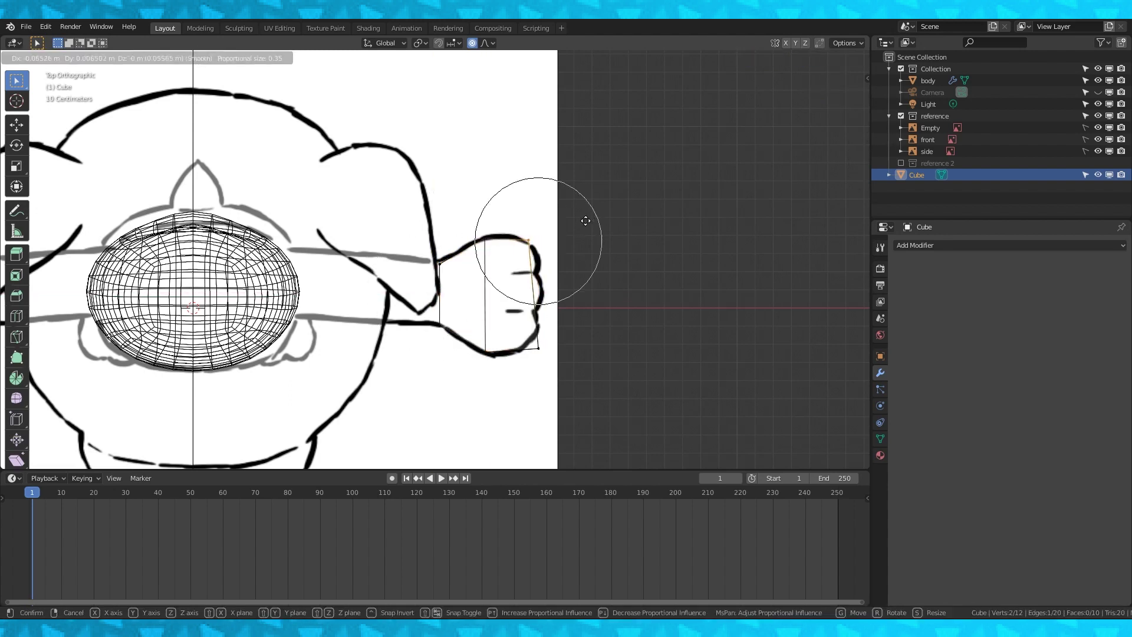
{"action": "left_click", "coordinate": [586, 222]}
- Delete only the upper and lower faces of the wrist half of the hand, keeping their edges
{"action": "left_click", "coordinate": [455, 293]}
{"action": "left_click", "coordinate": [460, 291], "text": "shift"}
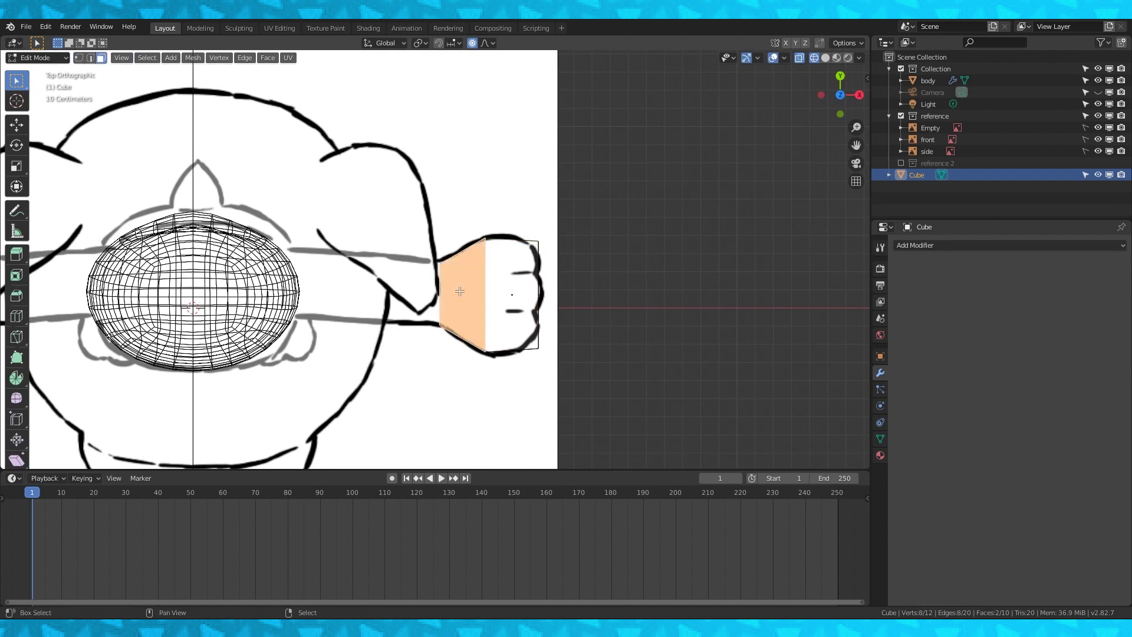
{"action": "key", "text": "x"}
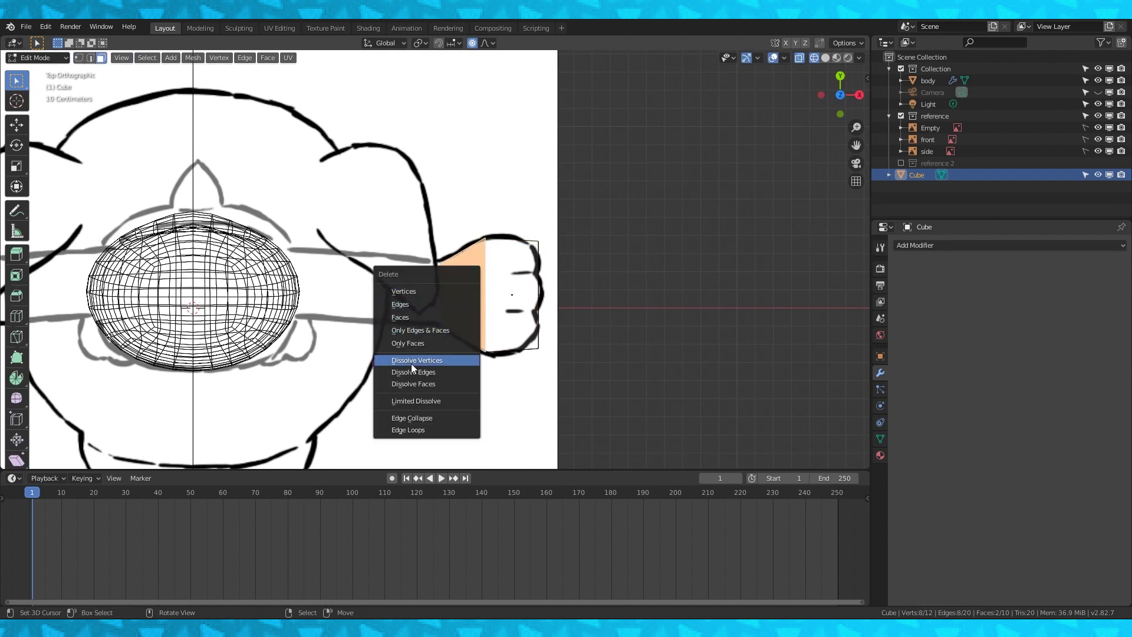
{"action": "left_click", "coordinate": [414, 344]}
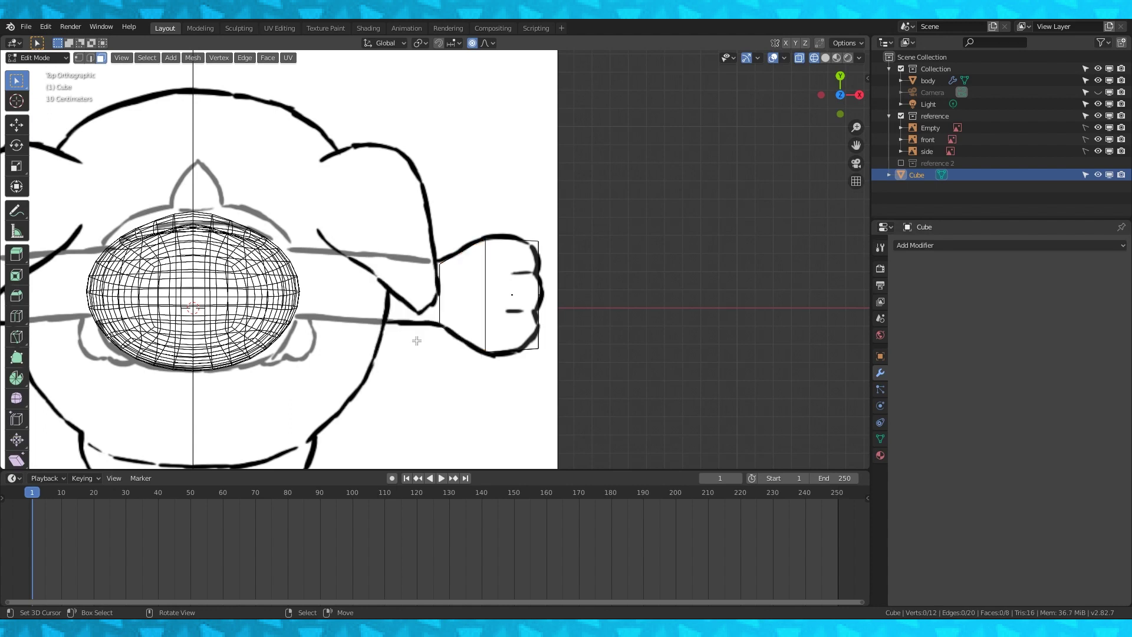
- Cut an edge loop across the finger half of the hand, slid close to the middle loop
{"action": "left_click", "coordinate": [506, 223]}
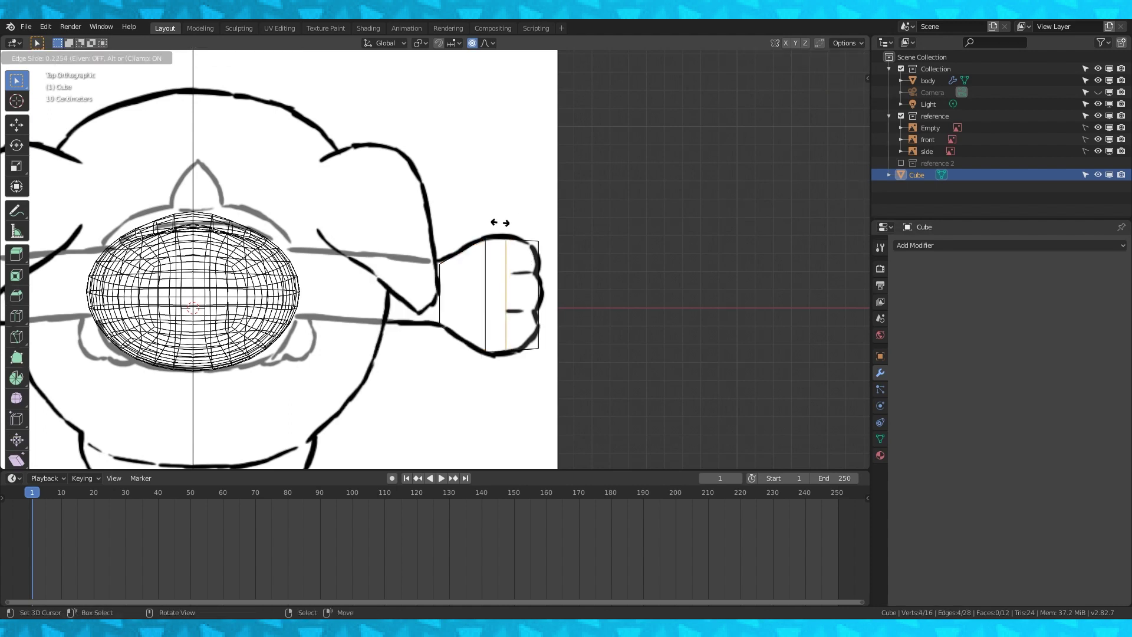
{"action": "left_click", "coordinate": [497, 223]}
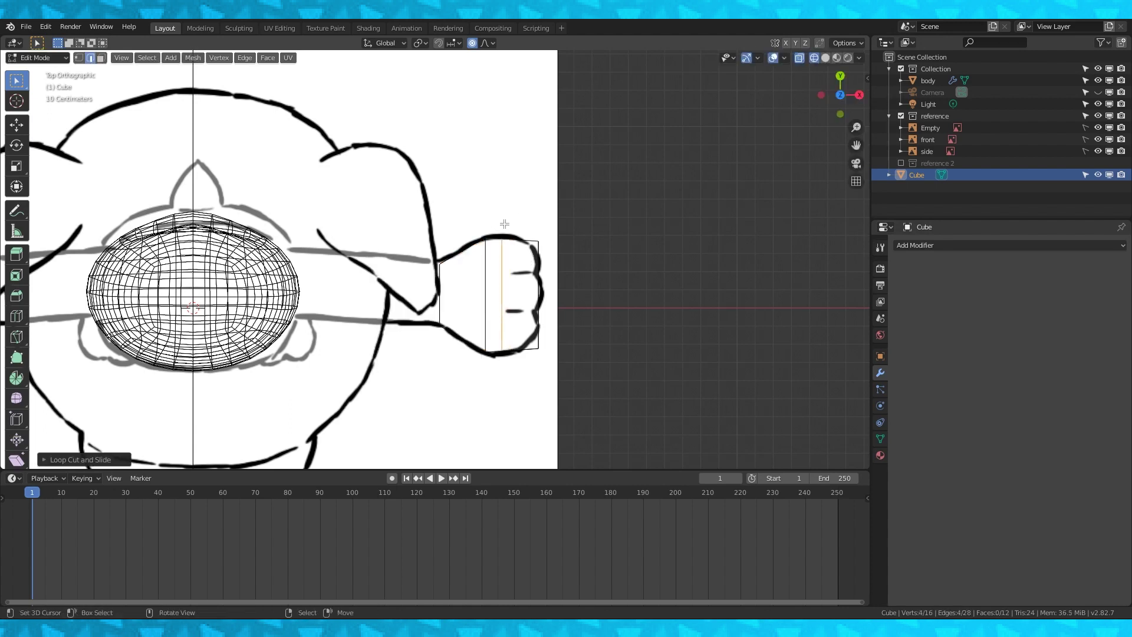
{"action": "left_click", "coordinate": [824, 58]}
{"action": "middle_click_drag", "start_coordinate": [645, 273], "coordinate": [570, 206]}
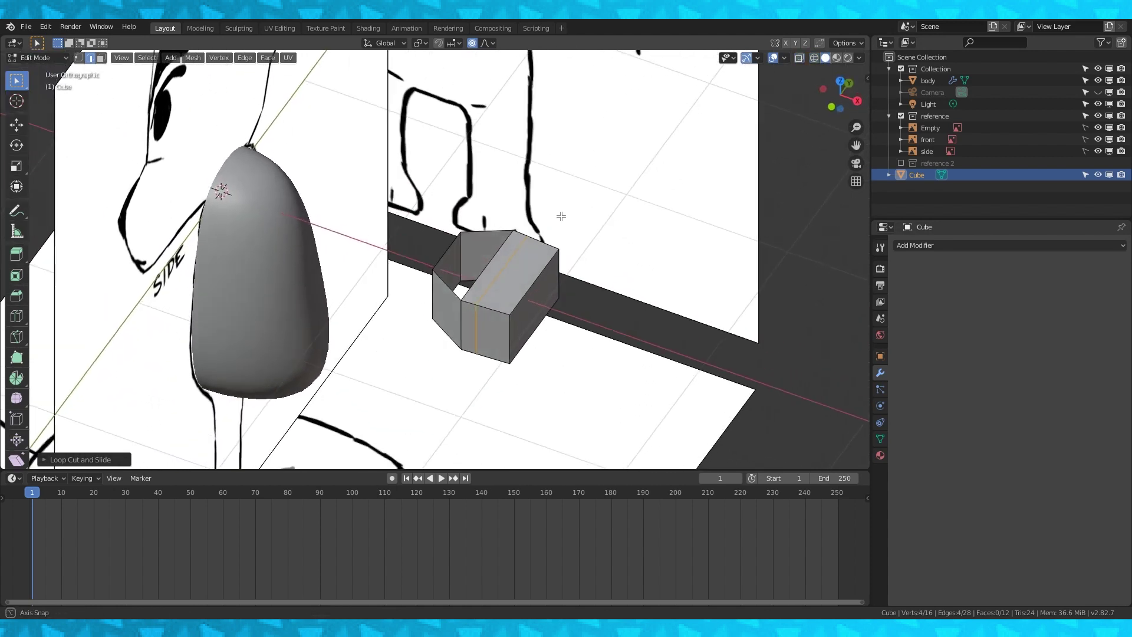
- In front view, scale the fingertip-end vertices along Z toward the rounded end of the hand outline
{"action": "key", "text": "KP_1"}
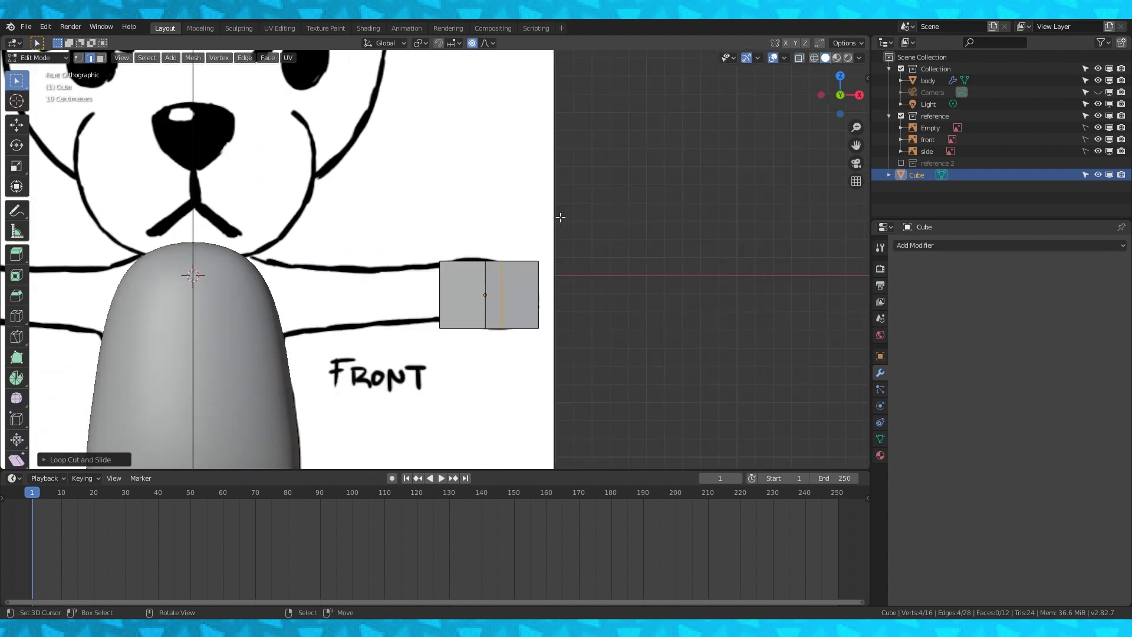
{"action": "left_click", "coordinate": [814, 59]}
{"action": "scroll", "coordinate": [576, 195], "scroll_direction": "up", "scroll_amount": 3}
{"action": "left_click", "coordinate": [622, 249]}
{"action": "left_click_drag", "start_coordinate": [592, 249], "coordinate": [656, 383]}
{"action": "key", "text": "s"}
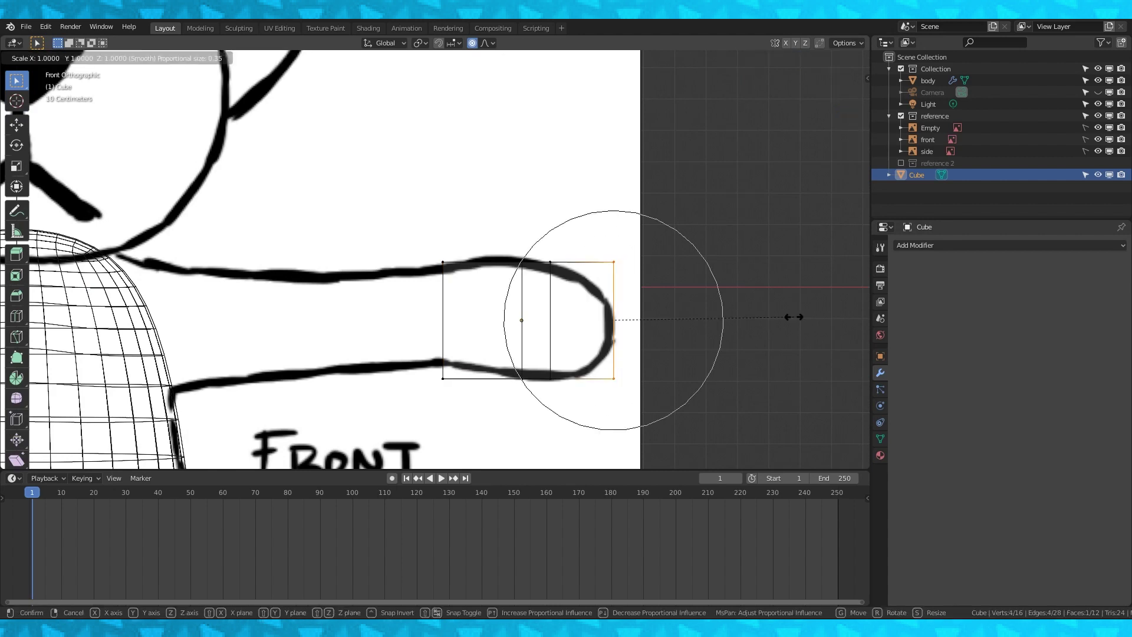
{"action": "key", "text": "z"}
{"action": "left_click", "coordinate": [703, 319]}
- Turn off proportional editing, rescale the finger end along Z and move its lower edge onto the front outline
{"action": "left_click_drag", "start_coordinate": [531, 398], "coordinate": [589, 233]}
{"action": "key", "text": "s"}
{"action": "right_click", "coordinate": [595, 223]}
{"action": "key", "text": "o"}
{"action": "key", "text": "s"}
{"action": "key", "text": "z"}
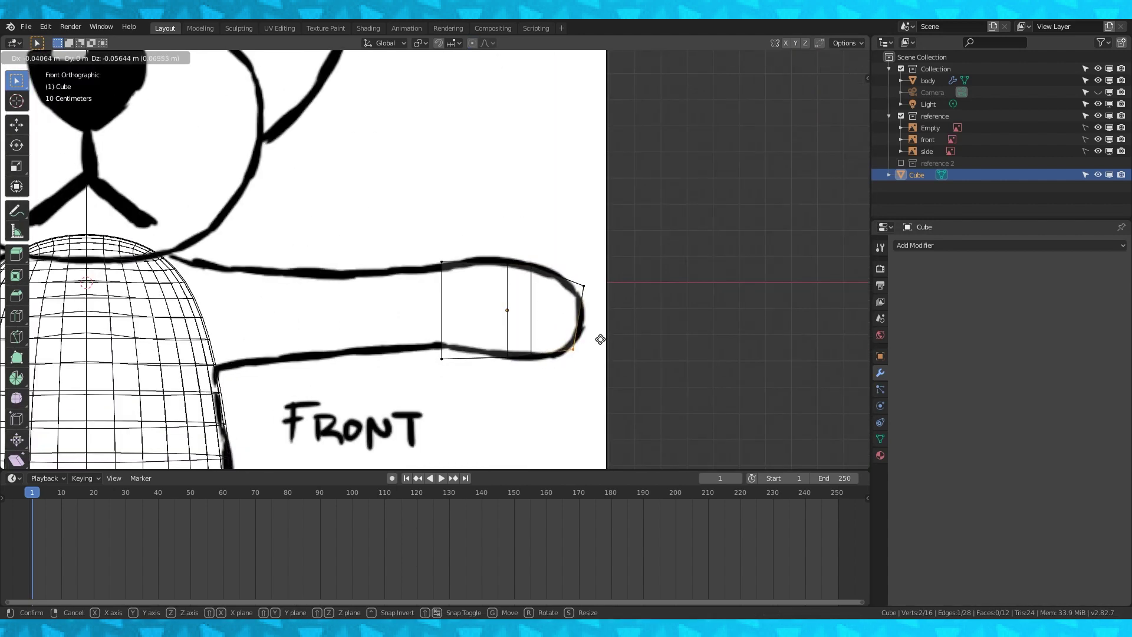
{"action": "left_click", "coordinate": [600, 339]}
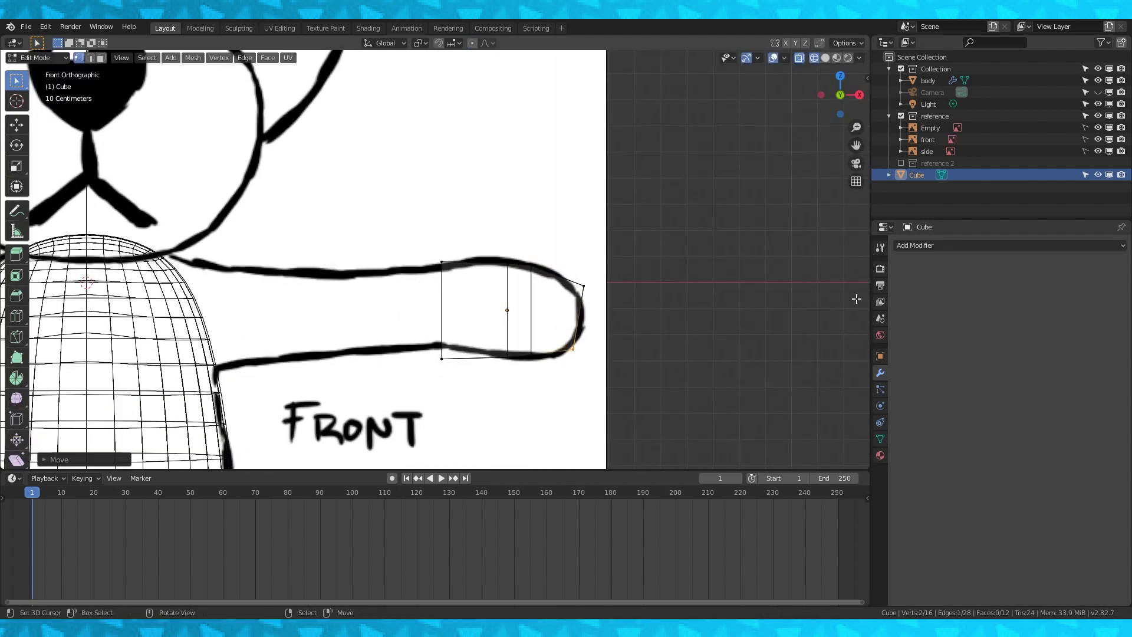
- Add a Subdivision modifier to the hand and scale the palm and finger vertices along Y to fill the top outline
{"action": "left_click", "coordinate": [937, 245]}
{"action": "left_click", "coordinate": [932, 441]}
{"action": "key", "text": "c"}
{"action": "key", "text": "KP_7"}
{"action": "left_click_drag", "start_coordinate": [579, 198], "coordinate": [581, 354]}
{"action": "key", "text": "Escape"}
{"action": "key", "text": "s"}
{"action": "key", "text": "y"}
{"action": "left_click", "coordinate": [685, 319]}
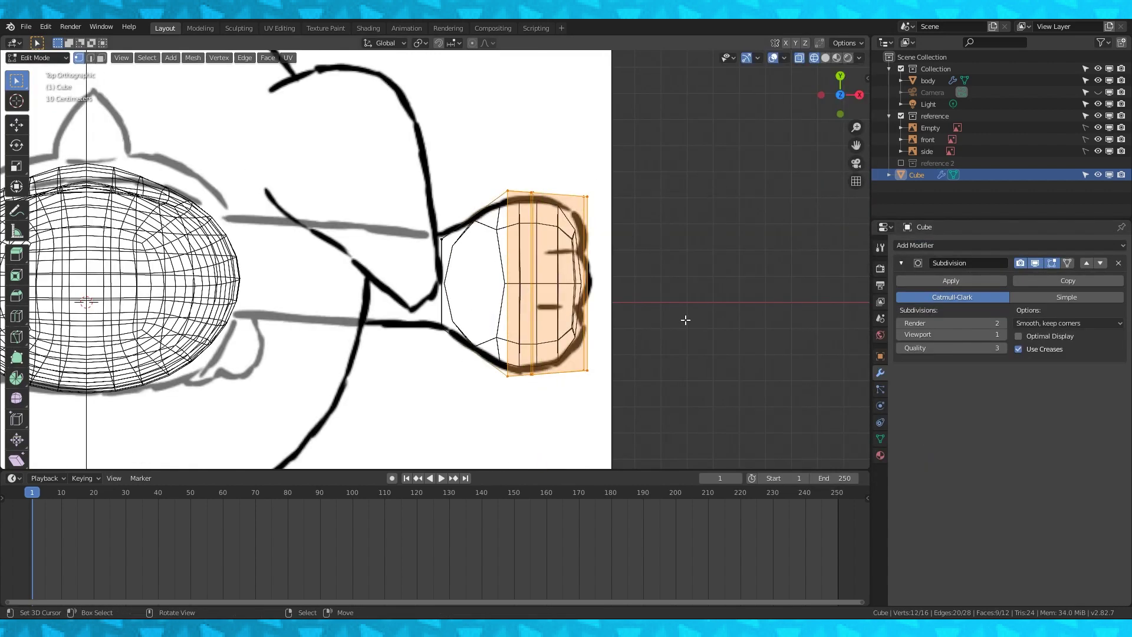
- Cut two evenly spaced lengthwise edge loops through the palm and finger part to divide it into three fingers
{"action": "key", "text": "shift+z"}
{"action": "key", "text": "ctrl+r"}
{"action": "scroll", "coordinate": [573, 272], "scroll_direction": "up", "scroll_amount": 2}
{"action": "scroll", "coordinate": [576, 275], "scroll_direction": "down", "scroll_amount": 1}
{"action": "left_click", "coordinate": [577, 274]}
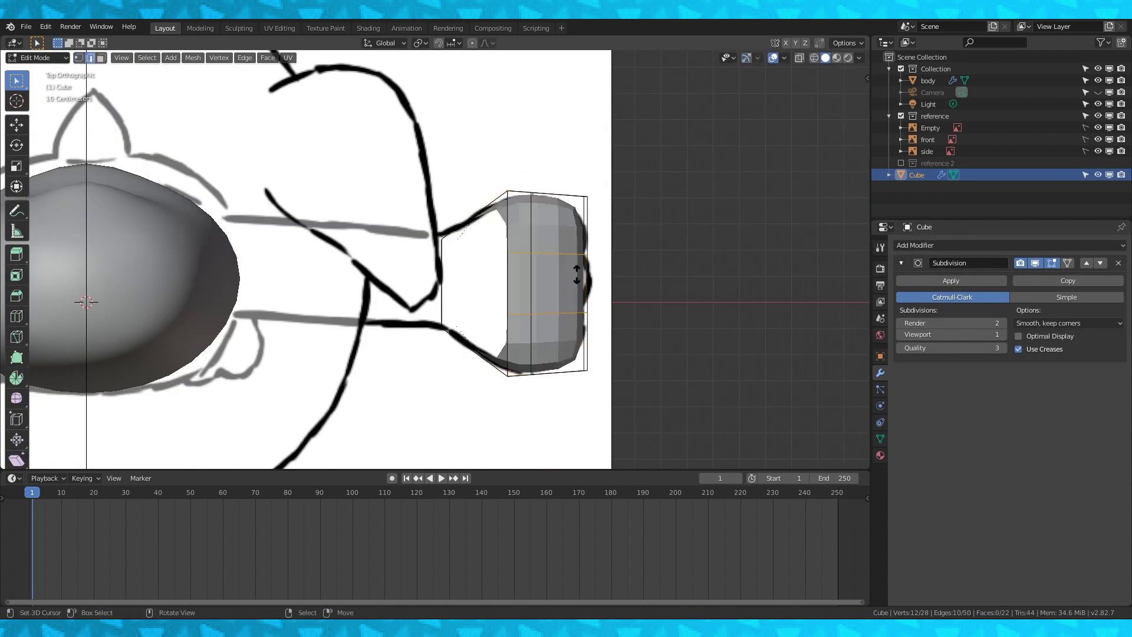
{"action": "right_click", "coordinate": [576, 275]}
- Add a tight supporting edge loop on each side of the lower finger division in top view
{"action": "key", "text": "ctrl+r"}
{"action": "left_click", "coordinate": [580, 333]}
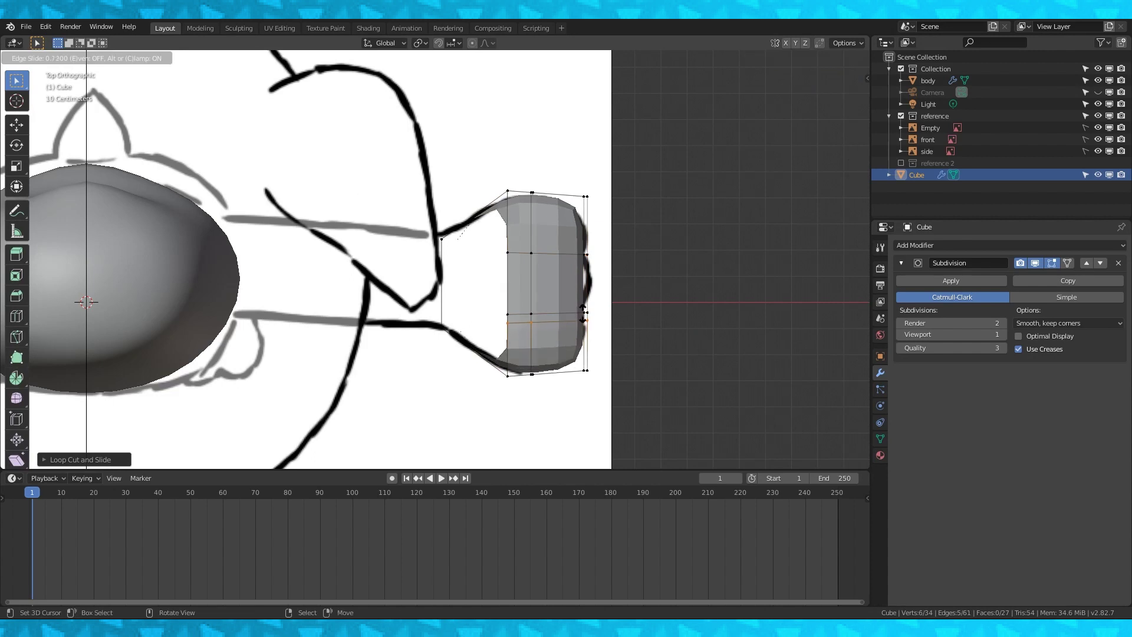
{"action": "left_click", "coordinate": [583, 307]}
{"action": "key", "text": "ctrl+r"}
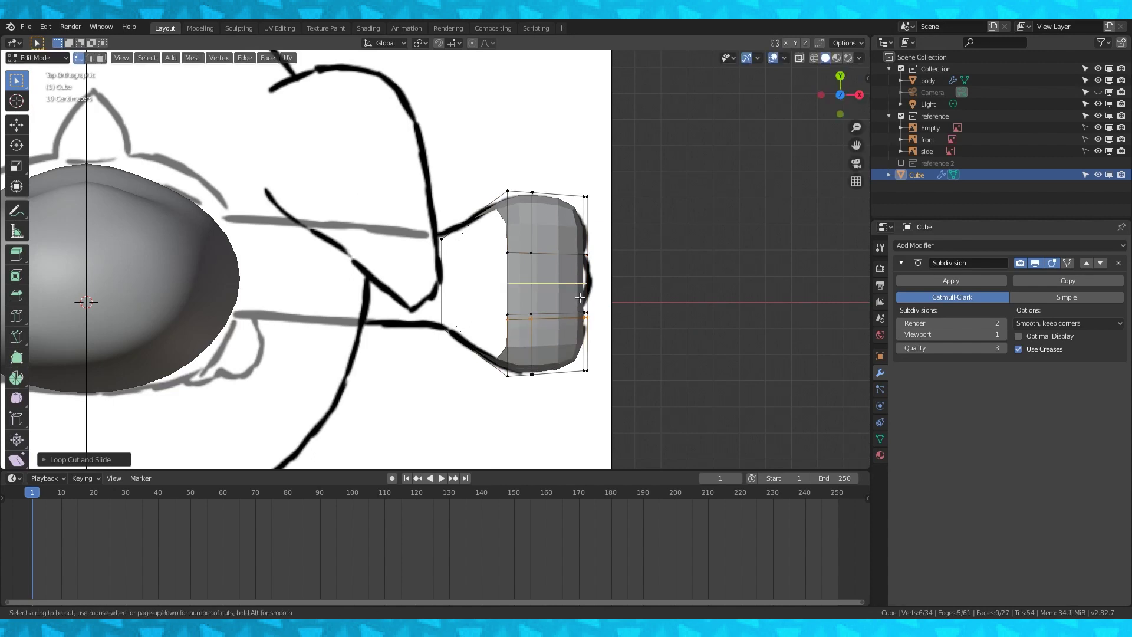
{"action": "left_click", "coordinate": [581, 314]}
{"action": "left_click", "coordinate": [579, 320]}
- Add a tight supporting edge loop on each side of the upper finger division in top view
{"action": "key", "text": "ctrl+r"}
{"action": "left_click", "coordinate": [582, 280]}
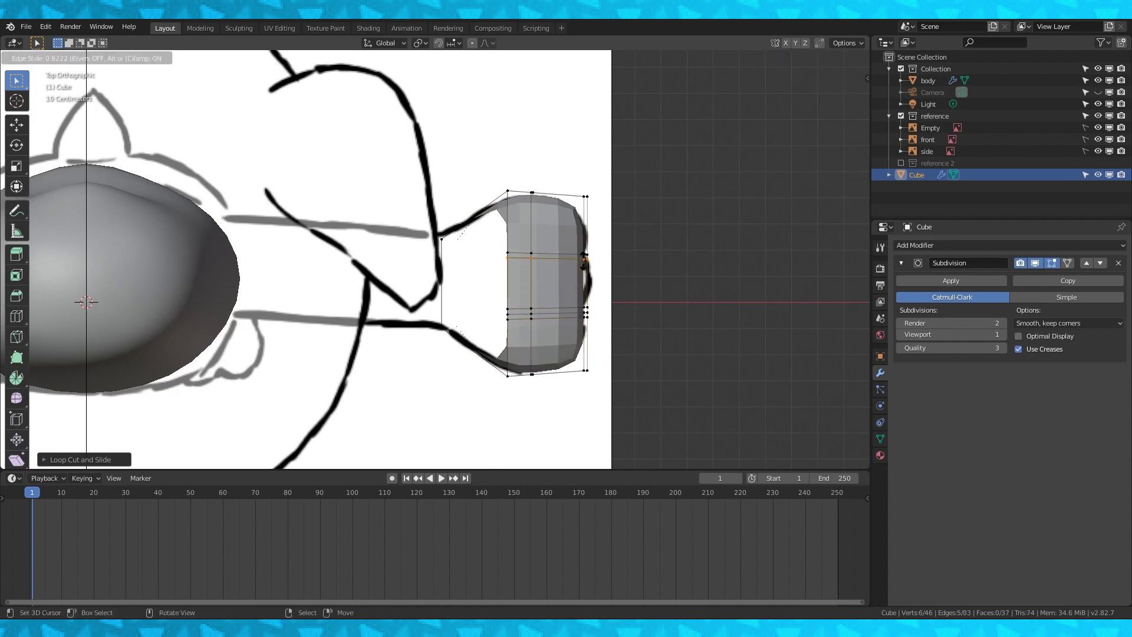
{"action": "left_click", "coordinate": [584, 261]}
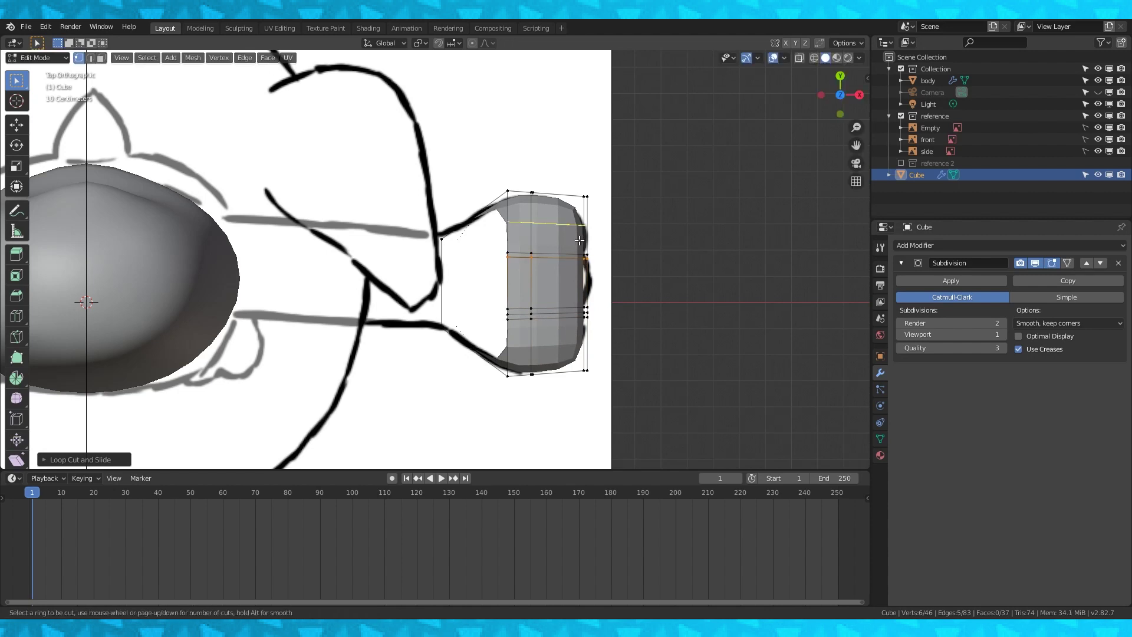
{"action": "key", "text": "ctrl+r"}
{"action": "left_click", "coordinate": [579, 258]}
{"action": "left_click", "coordinate": [577, 266]}
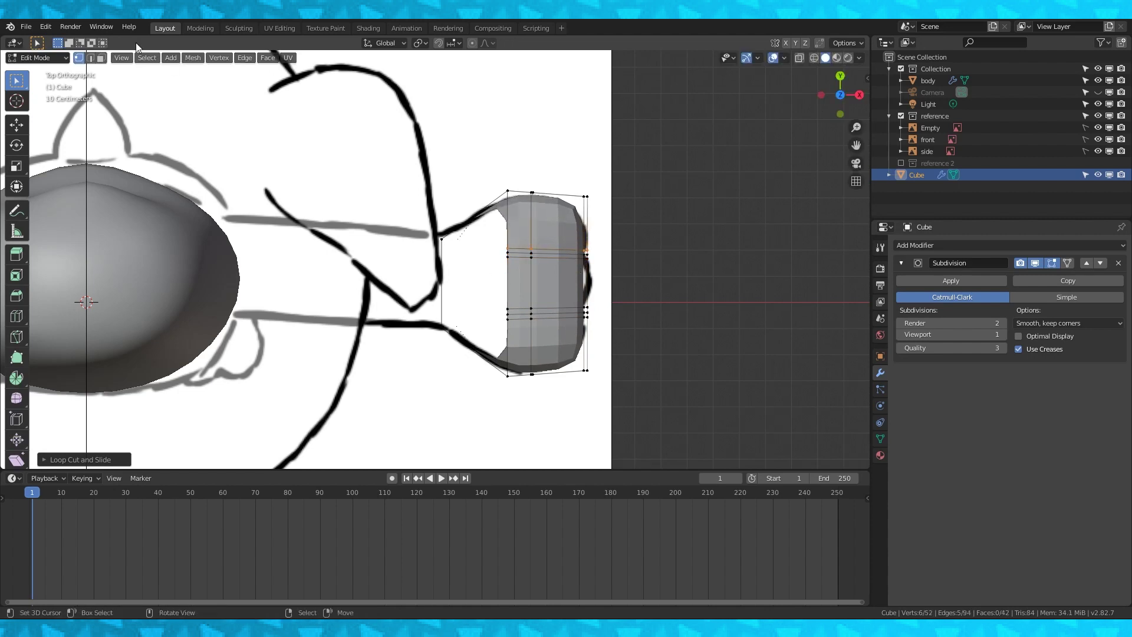
- Merge the three vertices at the palm end of each finger division on the top side of the hand
{"action": "middle_click_drag", "start_coordinate": [484, 274], "coordinate": [548, 253]}
{"action": "key", "text": "m"}
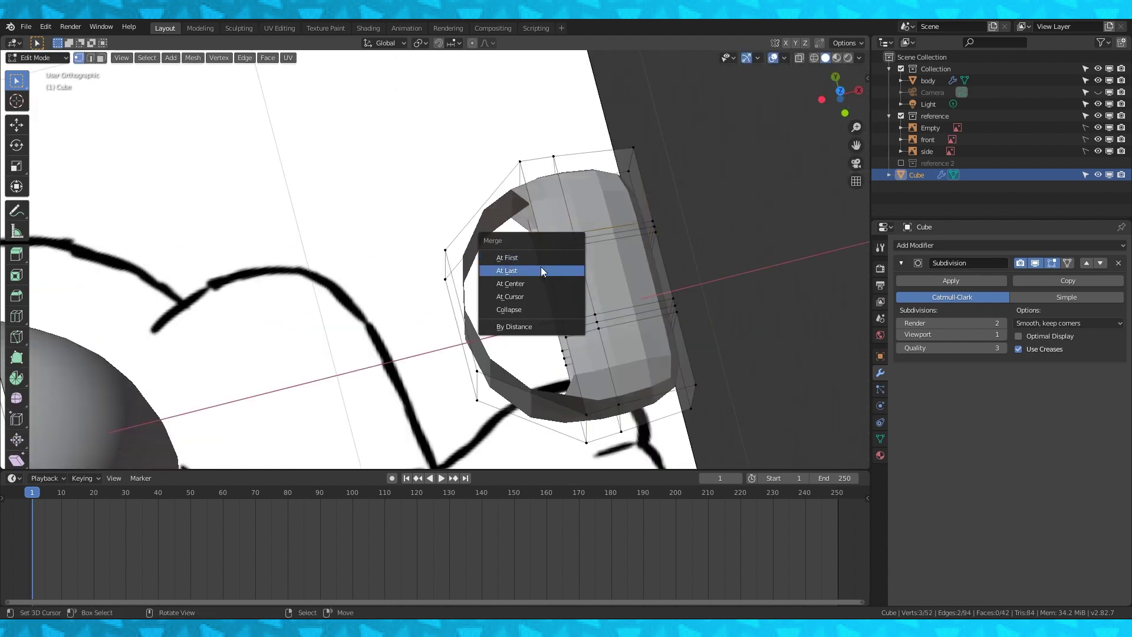
{"action": "left_click", "coordinate": [540, 268]}
{"action": "key", "text": "m"}
{"action": "left_click", "coordinate": [639, 332]}
- Merge the three vertices at the palm end of each finger division on the underside of the hand
{"action": "middle_click_drag", "start_coordinate": [638, 331], "coordinate": [525, 296]}
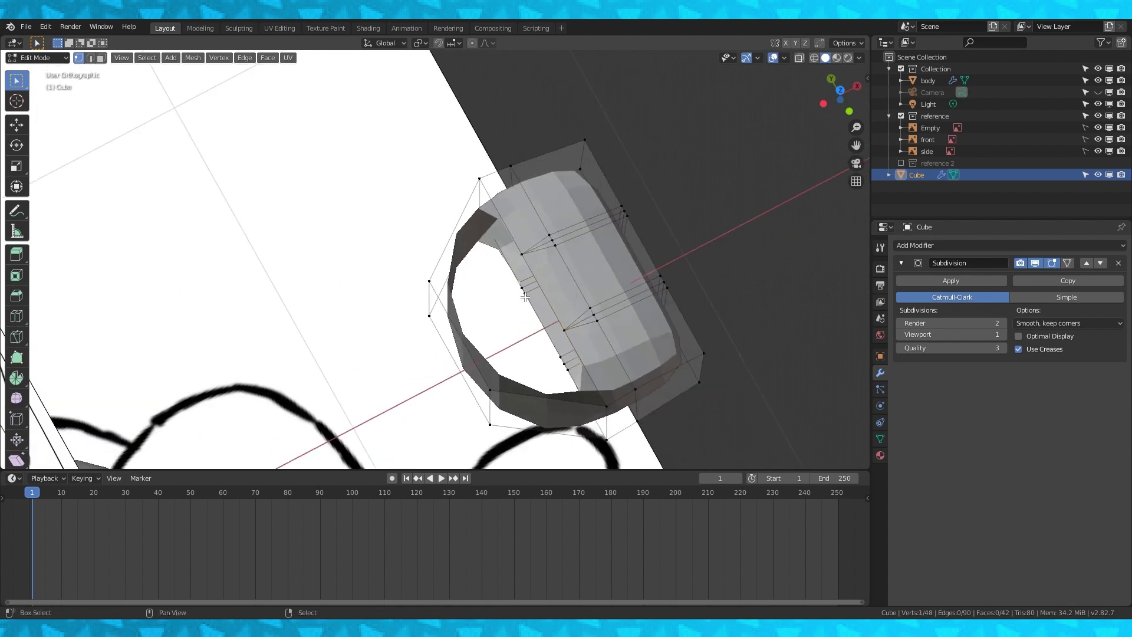
{"action": "key", "text": "alt+m"}
{"action": "left_click", "coordinate": [550, 305]}
{"action": "right_click", "coordinate": [560, 357]}
{"action": "right_click", "coordinate": [567, 370], "text": "shift"}
{"action": "right_click", "coordinate": [564, 363], "text": "shift"}
{"action": "key", "text": "alt+m"}
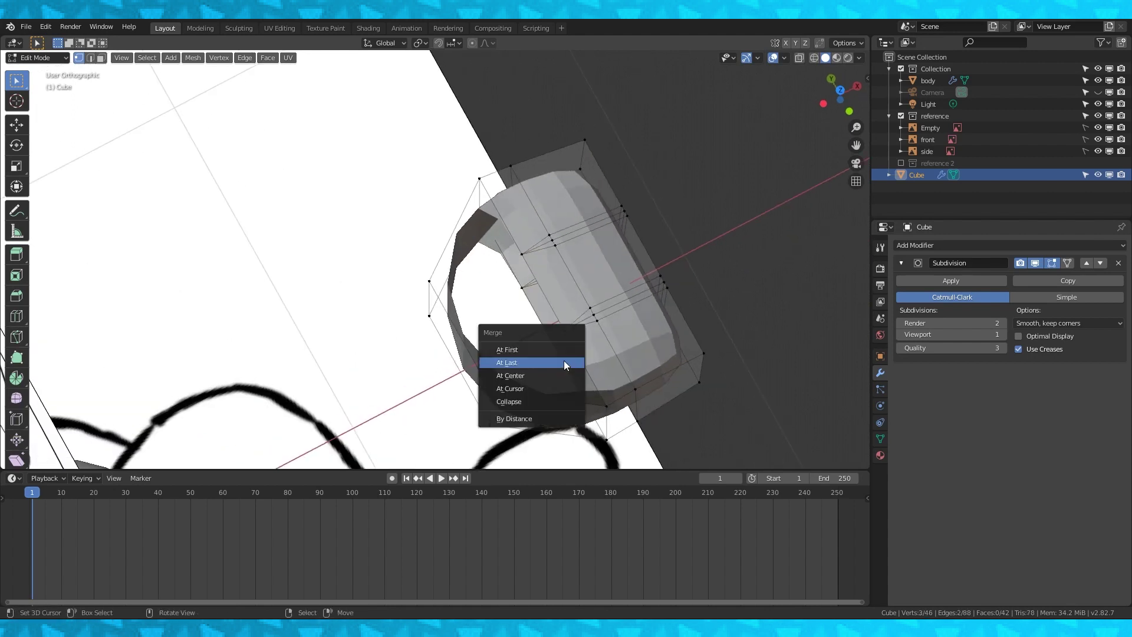
{"action": "left_click", "coordinate": [564, 364]}
- Examine the subdivided hand against the drawings in front and top views
{"action": "mouse_move", "coordinate": [563, 364]}
{"action": "middle_mouse_down"}
{"action": "mouse_move", "coordinate": [632, 283]}
{"action": "mouse_move", "coordinate": [615, 295]}
{"action": "middle_mouse_up"}
{"action": "left_click", "coordinate": [532, 269], "text": "shift"}
{"action": "scroll", "coordinate": [563, 363], "scroll_direction": "down", "scroll_amount": 3}
{"action": "left_click", "coordinate": [814, 57]}
{"action": "key", "text": "Tab"}
{"action": "key", "text": "KP_1"}
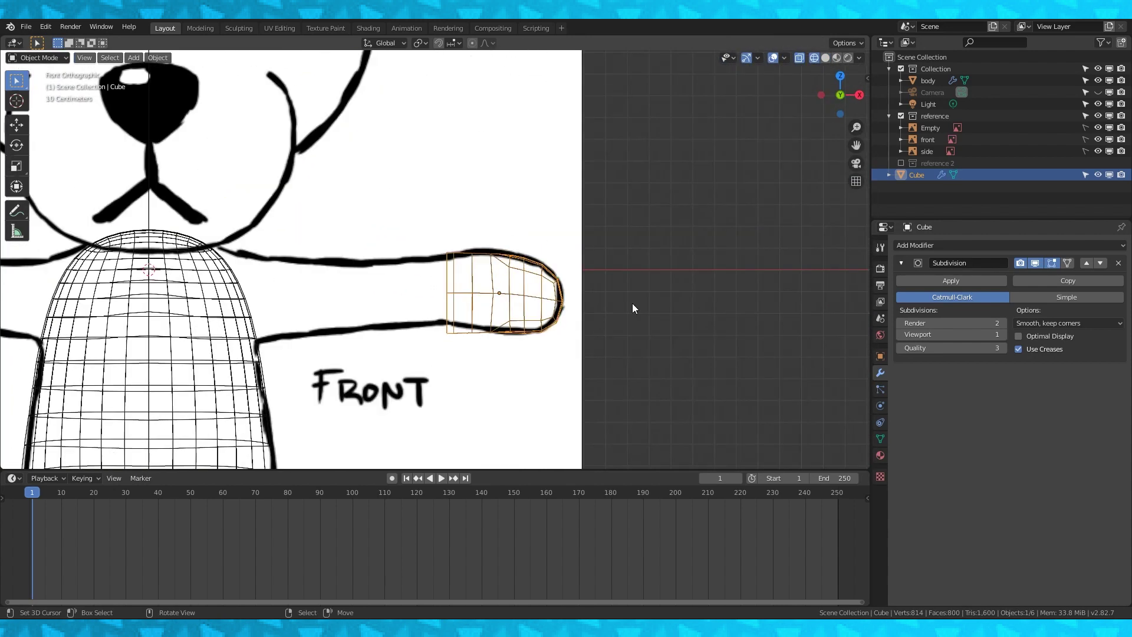
{"action": "key", "text": "KP_7"}
{"action": "key", "text": "Tab"}
{"action": "scroll", "coordinate": [632, 300], "scroll_direction": "up", "scroll_amount": 2}
{"action": "left_click", "coordinate": [824, 58]}
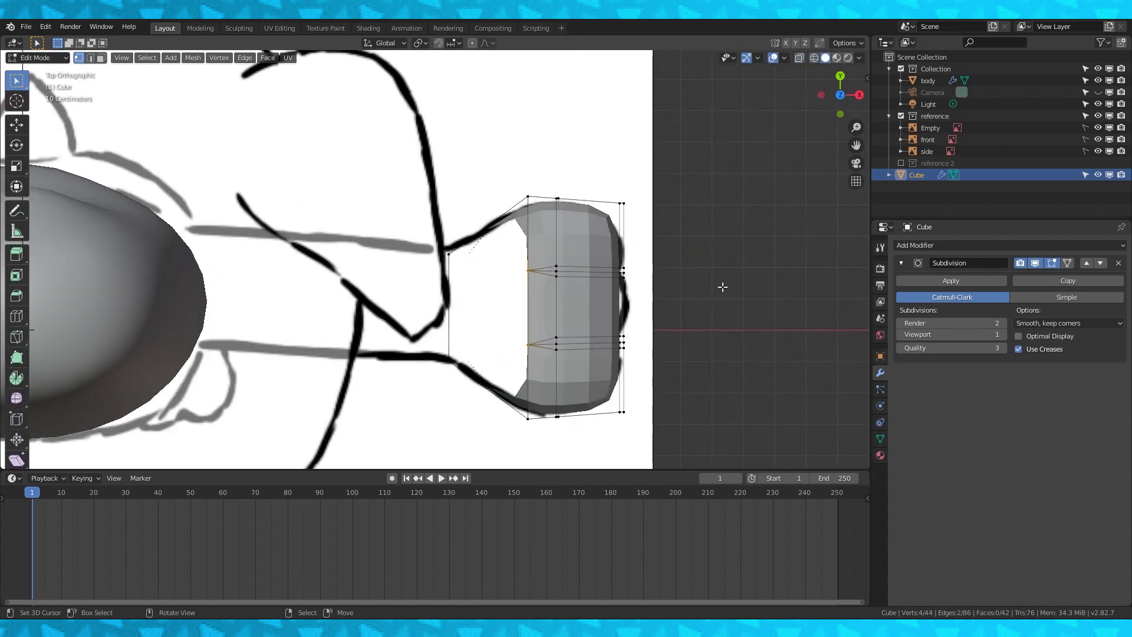
- Scale the fingertip edges of both finger divisions along Z and push them inward along X to form creases
{"action": "middle_click_drag", "start_coordinate": [723, 287], "coordinate": [548, 286]}
{"action": "left_click", "coordinate": [552, 362], "text": "shift"}
{"action": "left_click", "coordinate": [549, 418], "text": "shift"}
{"action": "key", "text": "s"}
{"action": "key", "text": "z"}
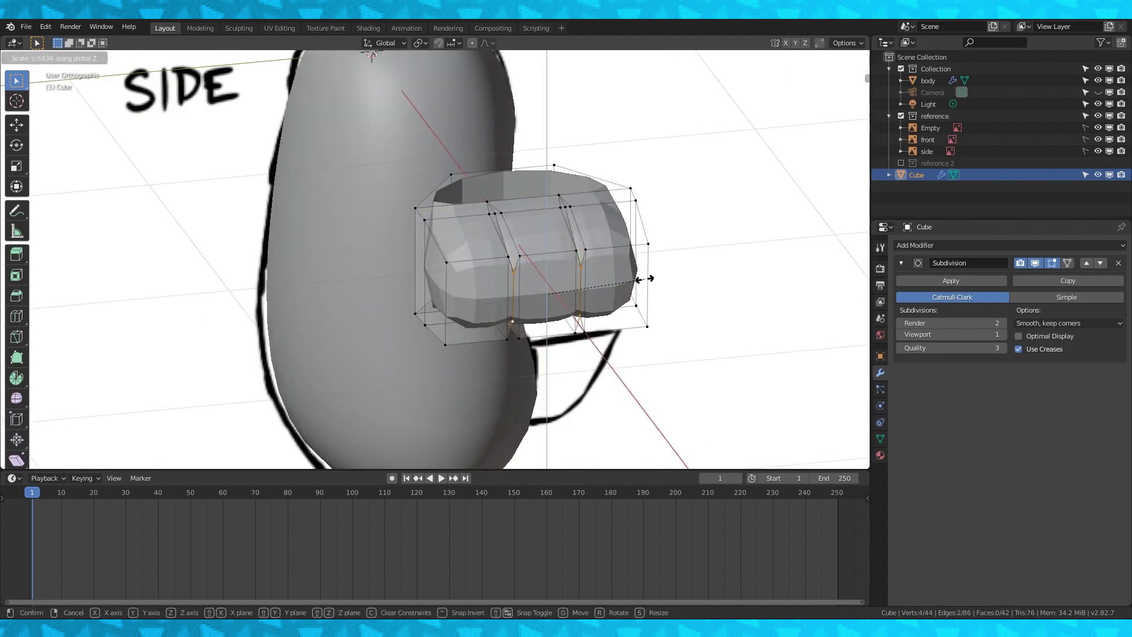
{"action": "left_click", "coordinate": [649, 279]}
{"action": "key", "text": "KP_7"}
{"action": "key", "text": "g"}
{"action": "key", "text": "x"}
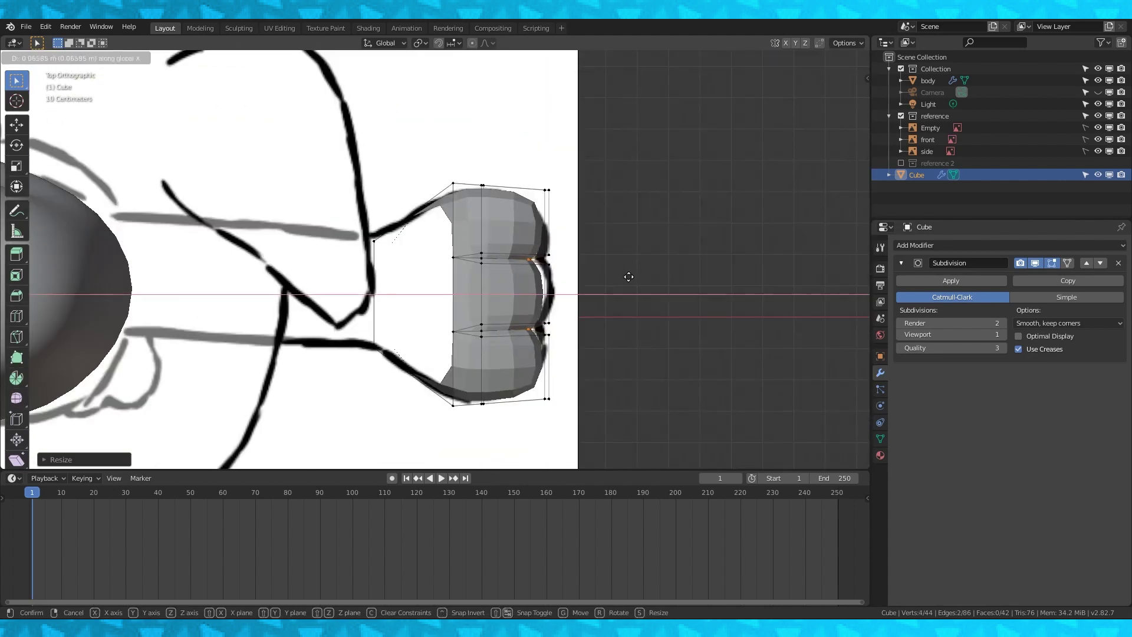
{"action": "left_click", "coordinate": [624, 295]}
- Move the middle finger's tip vertices outward along X to the drawn fingertip in top view
{"action": "scroll", "coordinate": [623, 297], "scroll_direction": "up", "scroll_amount": 1}
{"action": "key", "text": "shift+z"}
{"action": "key", "text": "alt+a"}
{"action": "key", "text": "c"}
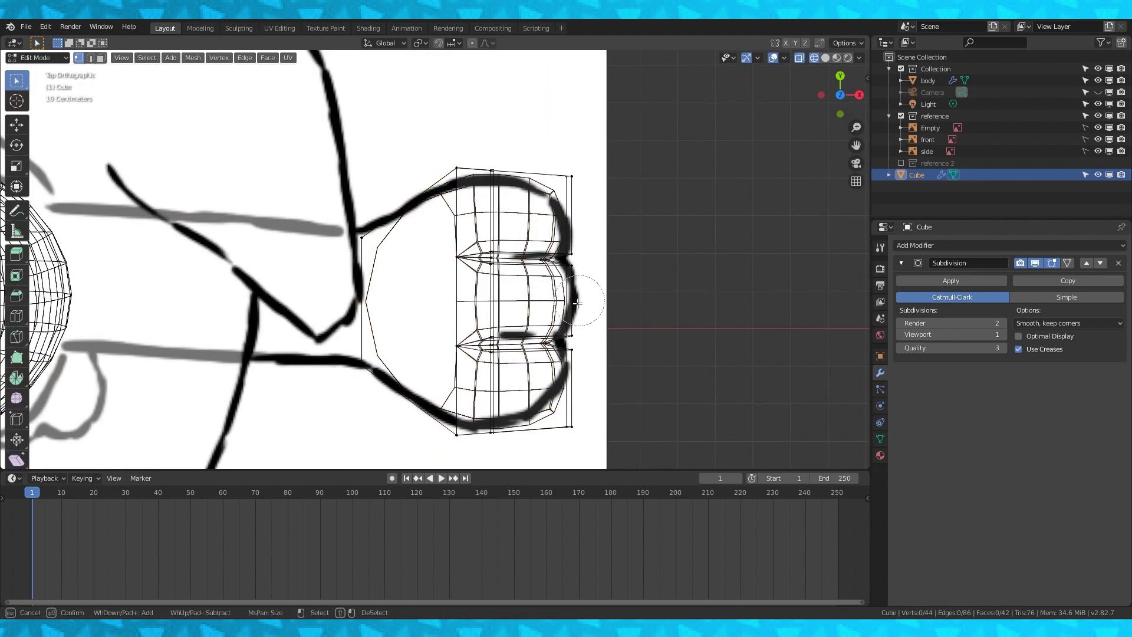
{"action": "left_click_drag", "start_coordinate": [578, 312], "coordinate": [570, 288]}
{"action": "key", "text": "Escape"}
{"action": "key", "text": "g"}
{"action": "key", "text": "x"}
{"action": "left_click", "coordinate": [619, 296]}
{"action": "key", "text": "Tab"}
{"action": "key", "text": "Tab"}
- Select the outer corner vertices of the two side fingertips and move them inward along X
{"action": "key", "text": "a"}
{"action": "key", "text": "alt+a"}
{"action": "key", "text": "c"}
{"action": "left_click", "coordinate": [570, 176]}
{"action": "left_click", "coordinate": [566, 430]}
{"action": "key", "text": "Escape"}
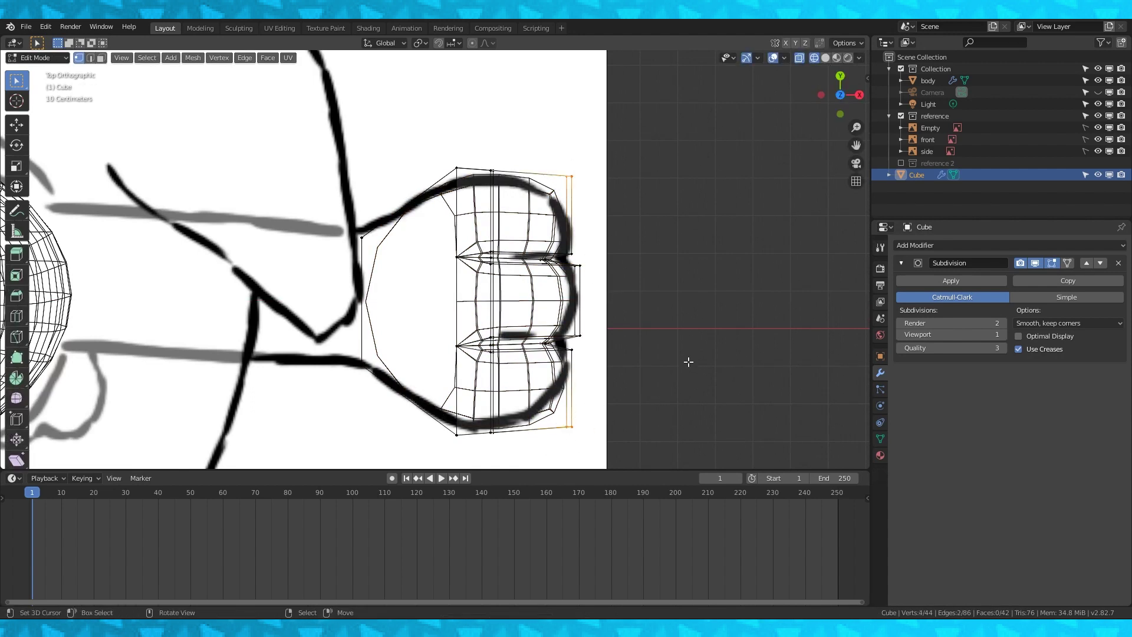
{"action": "key", "text": "shift+z"}
- Extrude the palm-side edges of the middle finger, on top and underside, along X toward the wrist
{"action": "middle_click_drag", "start_coordinate": [672, 356], "coordinate": [448, 322]}
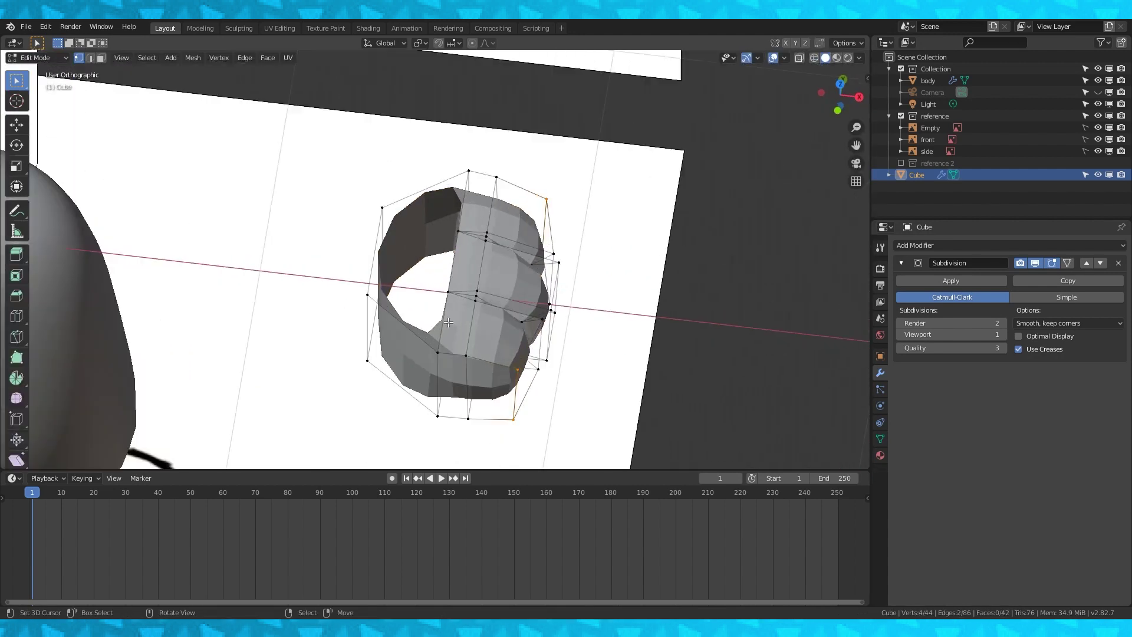
{"action": "right_click", "coordinate": [453, 263], "text": "alt"}
{"action": "middle_click_drag", "start_coordinate": [453, 263], "coordinate": [495, 277]}
{"action": "right_click", "coordinate": [495, 277], "text": "alt+shift"}
{"action": "key", "text": "KP_7"}
{"action": "key", "text": "e"}
{"action": "key", "text": "x"}
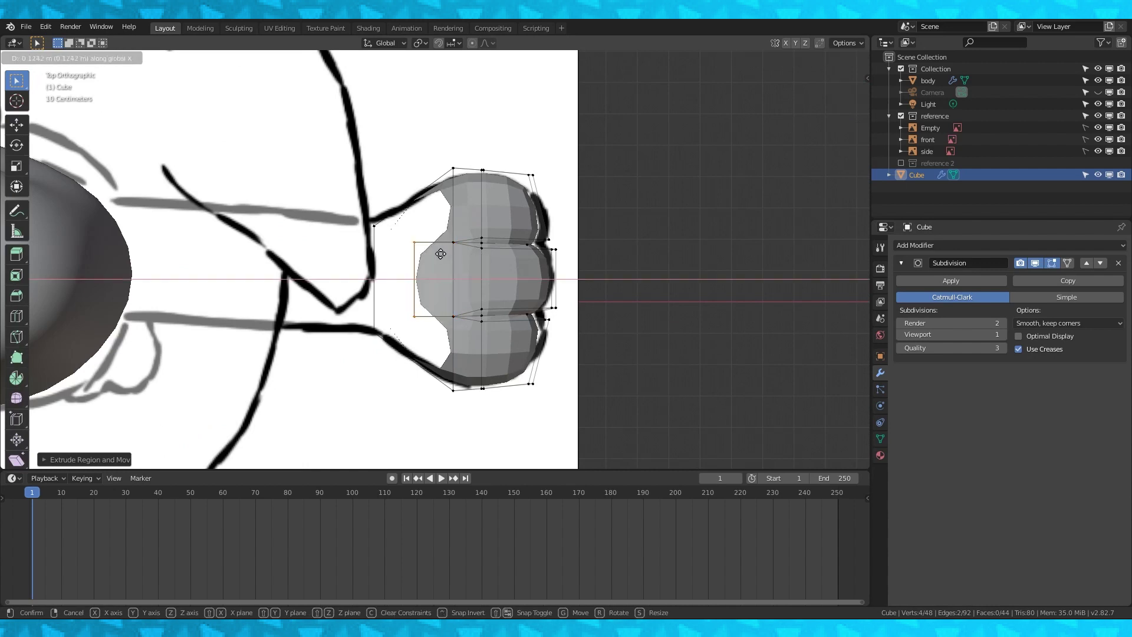
{"action": "left_click", "coordinate": [433, 253]}
- Undo the last edit and scale the extruded palm edges along Y
{"action": "left_click", "coordinate": [459, 229]}
{"action": "middle_click_drag", "start_coordinate": [411, 239], "coordinate": [422, 224]}
{"action": "key", "text": "ctrl+z"}
{"action": "key", "text": "s"}
{"action": "key", "text": "y"}
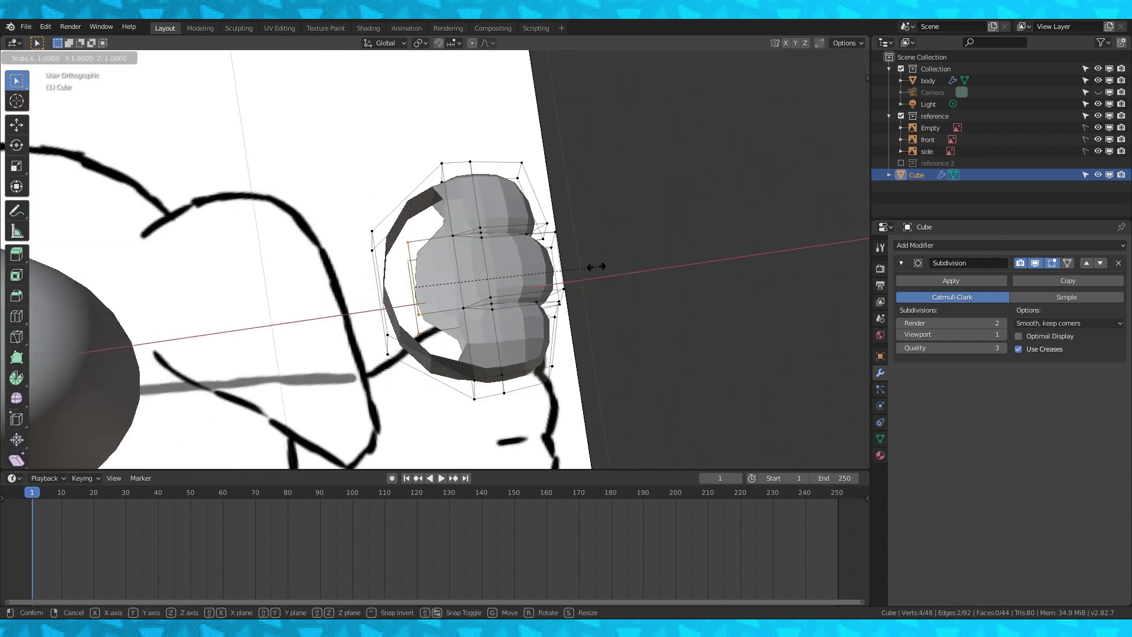
{"action": "left_click", "coordinate": [557, 267]}
- Fill the gaps around the extruded palm edges with faces to close the back of the hand
{"action": "middle_click_drag", "start_coordinate": [557, 268], "coordinate": [549, 233]}
{"action": "right_click", "coordinate": [455, 222]}
{"action": "right_click", "coordinate": [411, 230], "text": "shift"}
{"action": "key", "text": "f"}
{"action": "middle_click_drag", "start_coordinate": [413, 225], "coordinate": [457, 141]}
{"action": "key", "text": "f"}
{"action": "key", "text": "f"}
- Delete only the face closing the wrist end of the hand, keeping its edges
{"action": "left_click", "coordinate": [101, 58]}
{"action": "right_click", "coordinate": [380, 299]}
{"action": "key", "text": "x"}
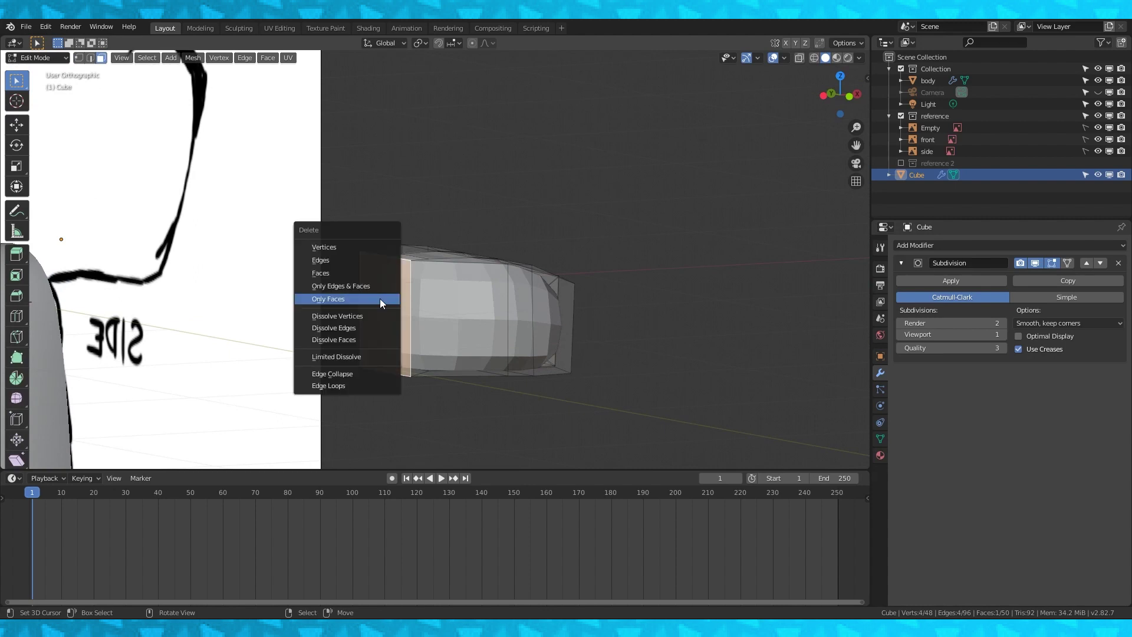
{"action": "left_click", "coordinate": [380, 300]}
- Apply the hand's Subdivision modifier and check the resulting mesh
{"action": "key", "text": "Tab"}
{"action": "middle_click_drag", "start_coordinate": [379, 301], "coordinate": [407, 275]}
{"action": "key", "text": "Tab"}
{"action": "key", "text": "Tab"}
{"action": "scroll", "coordinate": [444, 263], "scroll_direction": "down", "scroll_amount": 1}
{"action": "scroll", "coordinate": [507, 275], "scroll_direction": "up", "scroll_amount": 2}
{"action": "left_click", "coordinate": [948, 281]}
{"action": "key", "text": "Tab"}
{"action": "middle_click_drag", "start_coordinate": [714, 276], "coordinate": [448, 306]}
{"action": "key", "text": "Tab"}
- Join the hand into the body object and open the combined mesh for editing
{"action": "left_click", "coordinate": [293, 282], "text": "shift"}
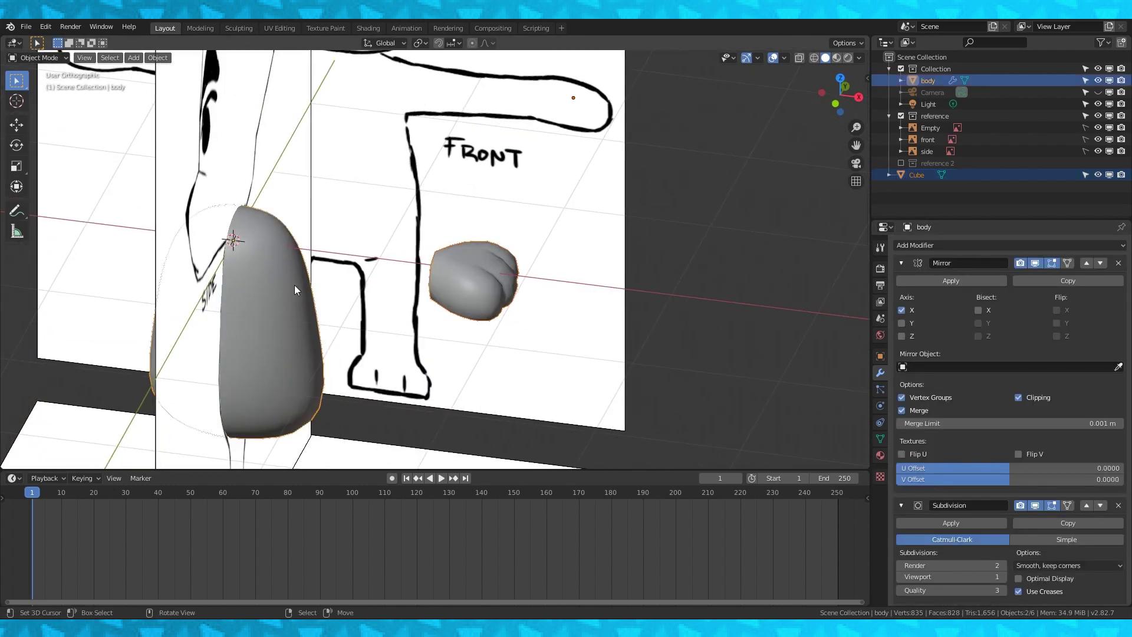
{"action": "key", "text": "ctrl+j"}
{"action": "key", "text": "Tab"}
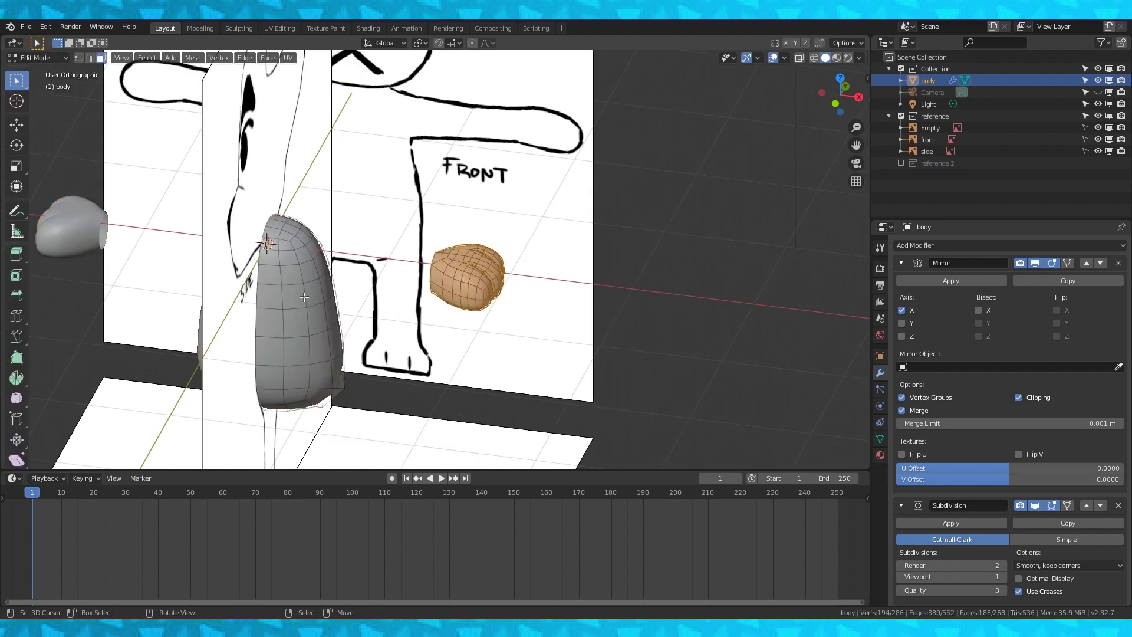
{"action": "scroll", "coordinate": [303, 287], "scroll_direction": "up", "scroll_amount": 2}
{"action": "middle_click_drag", "start_coordinate": [303, 287], "coordinate": [216, 282]}
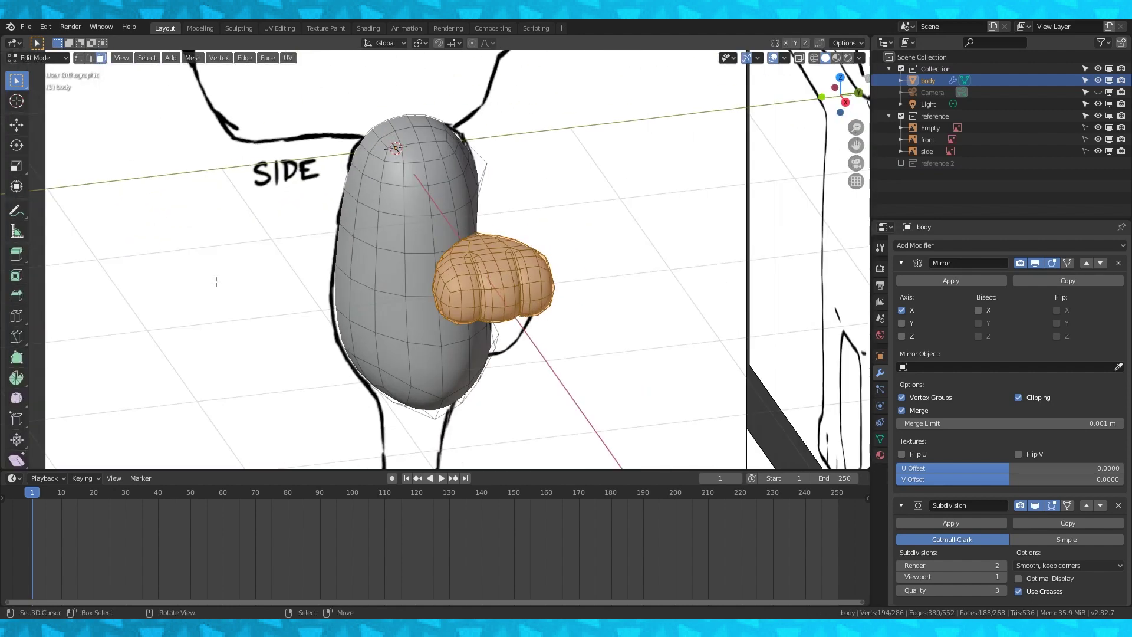
- Move the body's edge loop beside the arm down to the arm's lower outline in the front reference
{"action": "left_click", "coordinate": [79, 57]}
{"action": "key", "text": "KP_1"}
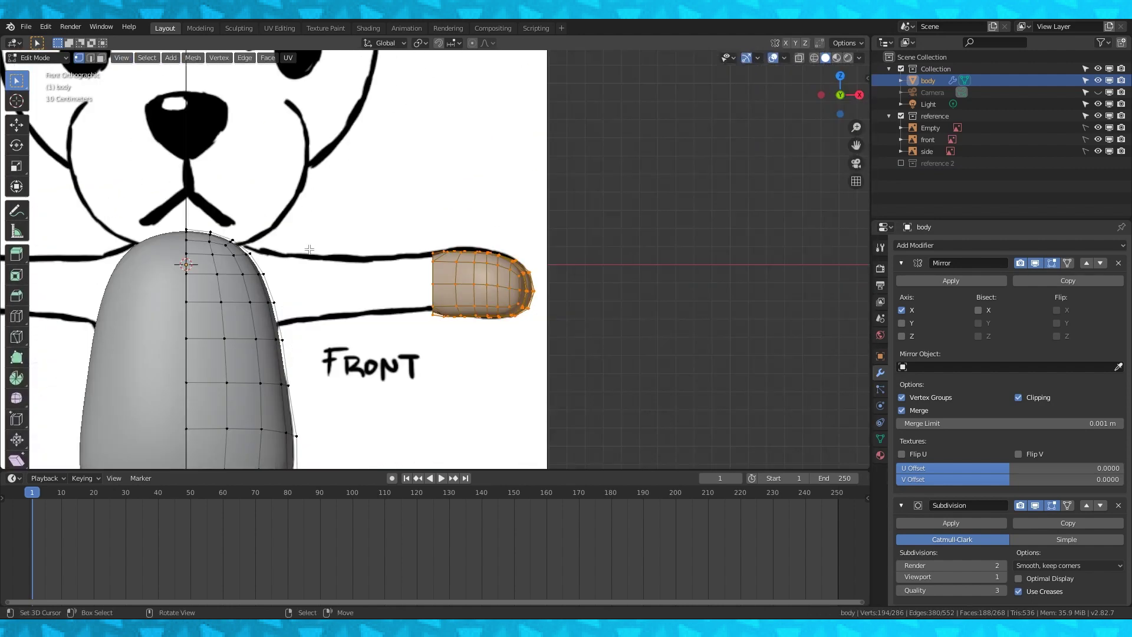
{"action": "left_click", "coordinate": [259, 299], "text": "alt"}
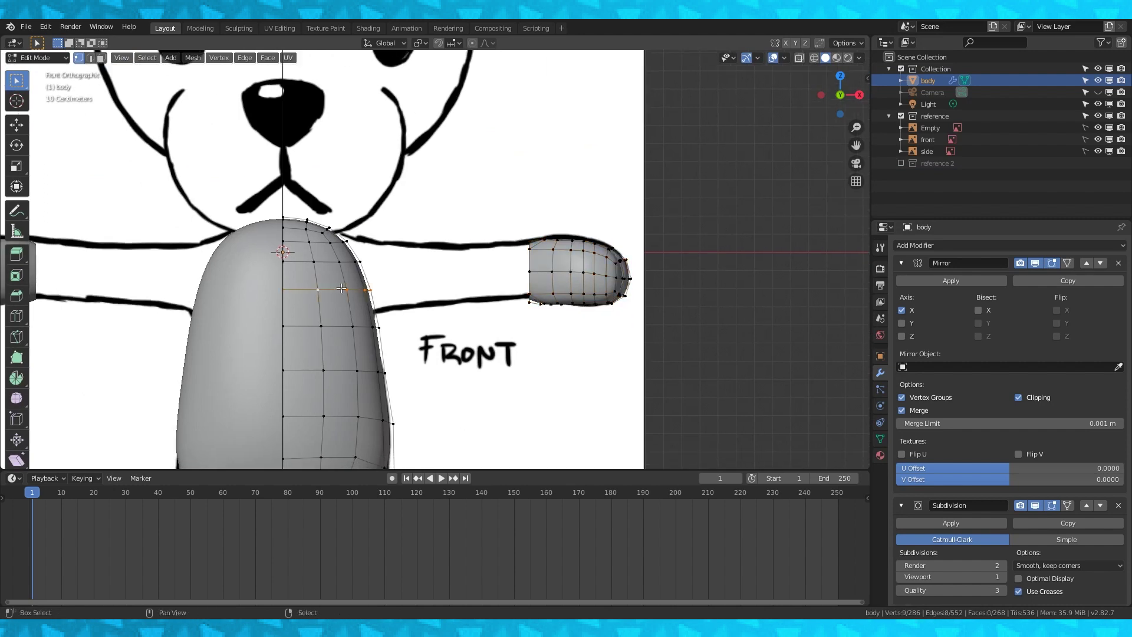
{"action": "scroll", "coordinate": [258, 297], "scroll_direction": "up", "scroll_amount": 2}
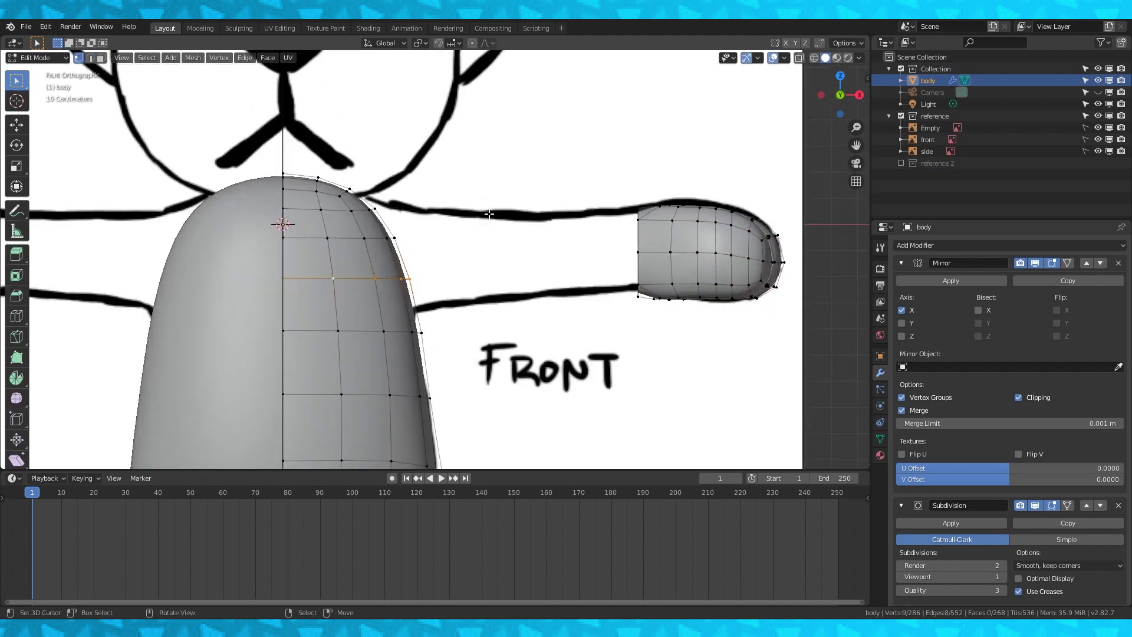
{"action": "key", "text": "g"}
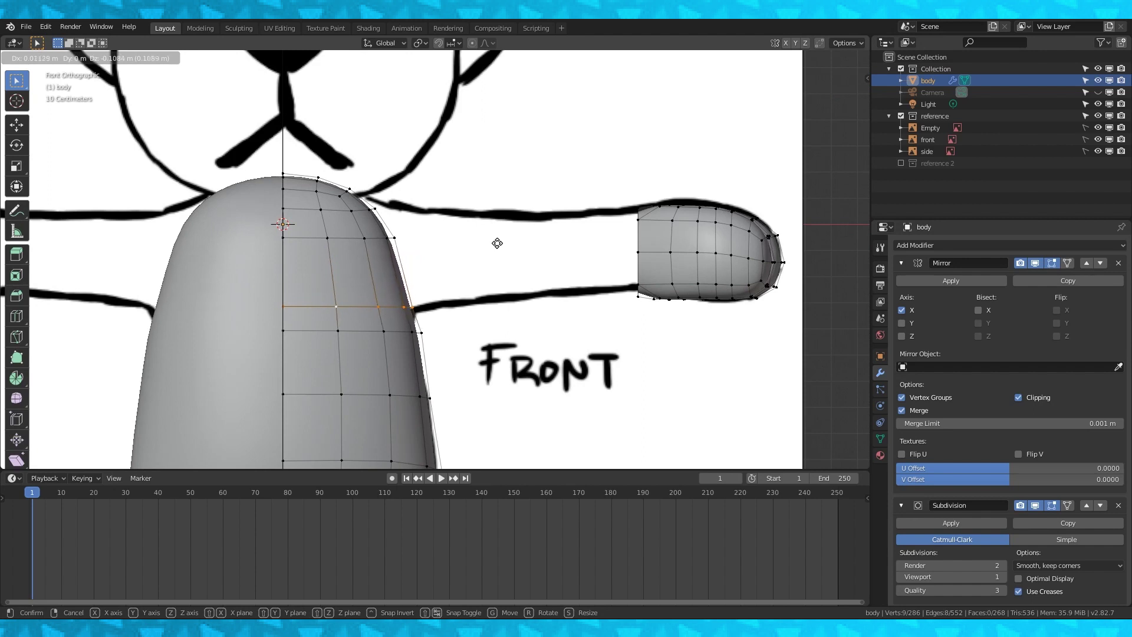
{"action": "left_click", "coordinate": [496, 244]}
- Slide the next two edge loops below the arm line downward to even out their spacing on the body
{"action": "right_click", "coordinate": [401, 328], "text": "alt"}
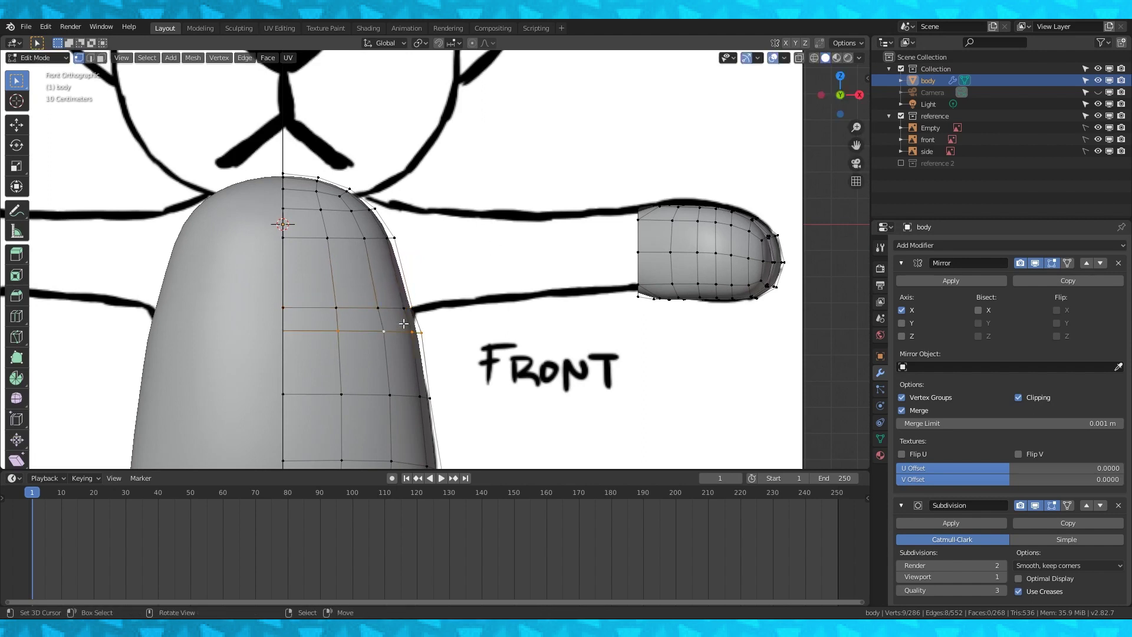
{"action": "key", "text": "g"}
{"action": "key", "text": "g"}
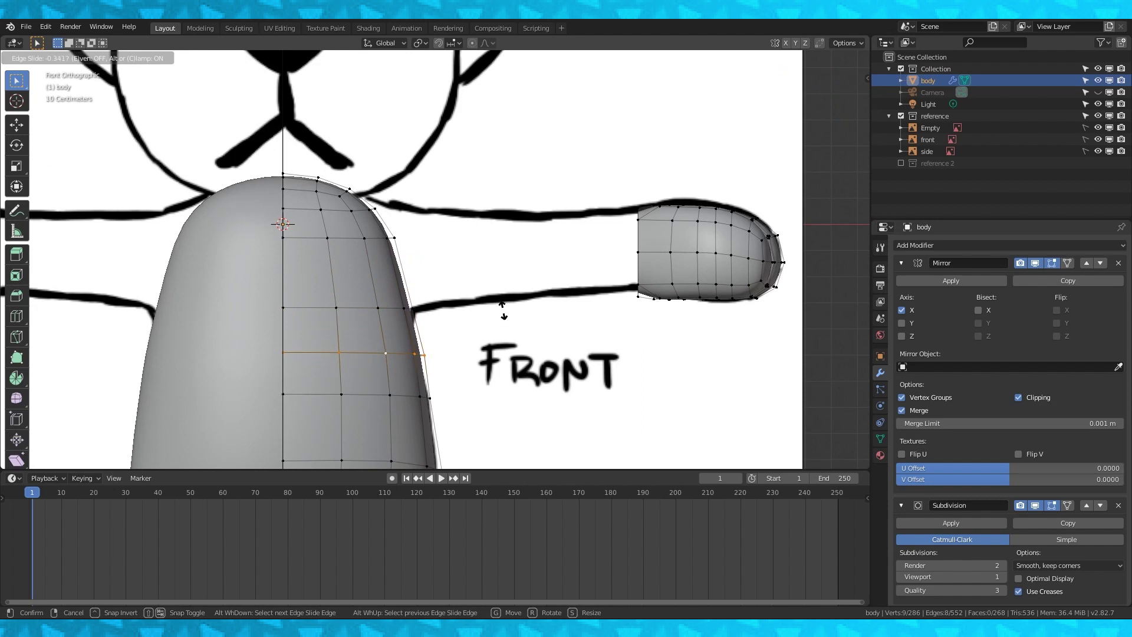
{"action": "left_click", "coordinate": [503, 311]}
{"action": "middle_click_drag", "start_coordinate": [470, 328], "coordinate": [497, 255], "text": "shift"}
{"action": "right_click", "coordinate": [429, 325], "text": "alt"}
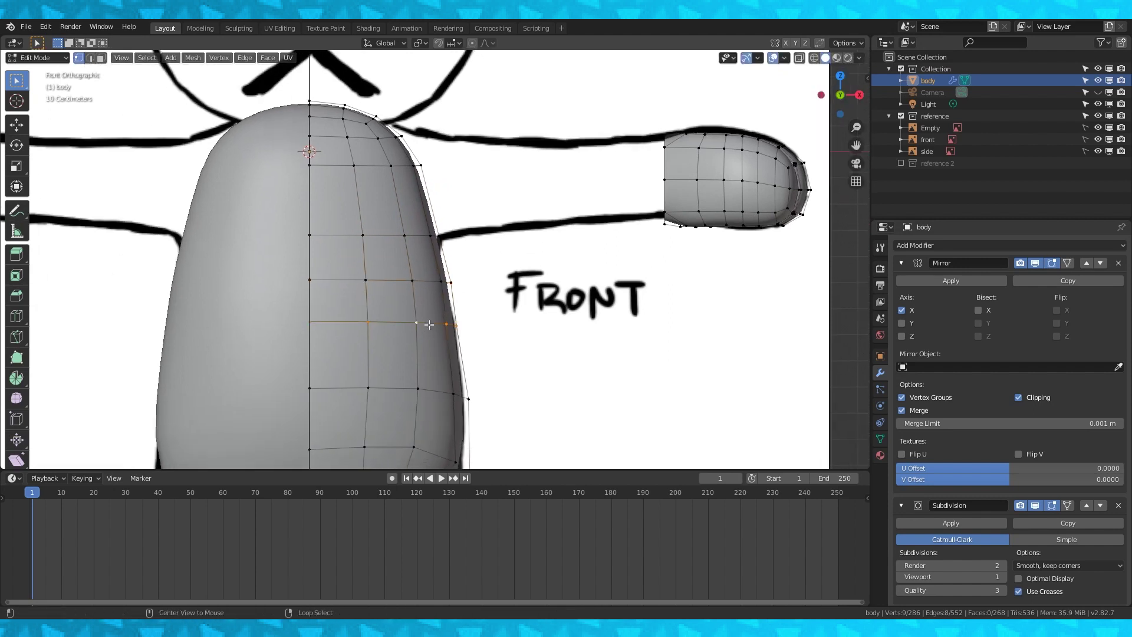
{"action": "key", "text": "g"}
{"action": "key", "text": "g"}
{"action": "left_click", "coordinate": [551, 319]}
- Slide the edge loop above the armpit loop slightly down towards the middle of the reference arm
{"action": "left_click", "coordinate": [408, 174], "text": "alt"}
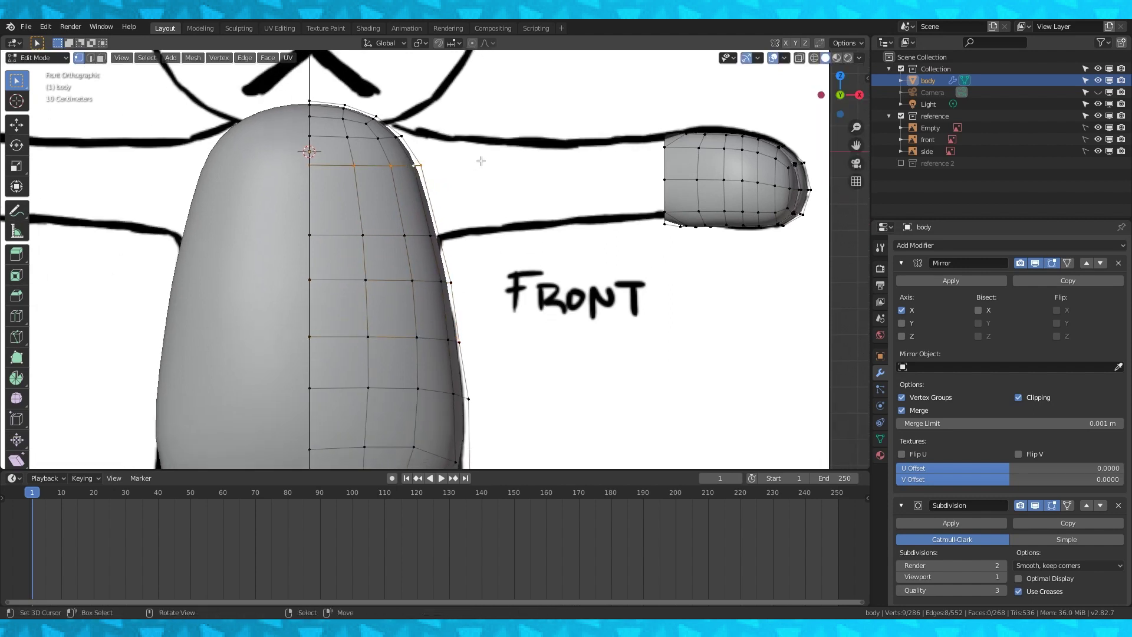
{"action": "key", "text": "g"}
{"action": "key", "text": "g"}
{"action": "left_click", "coordinate": [479, 172]}
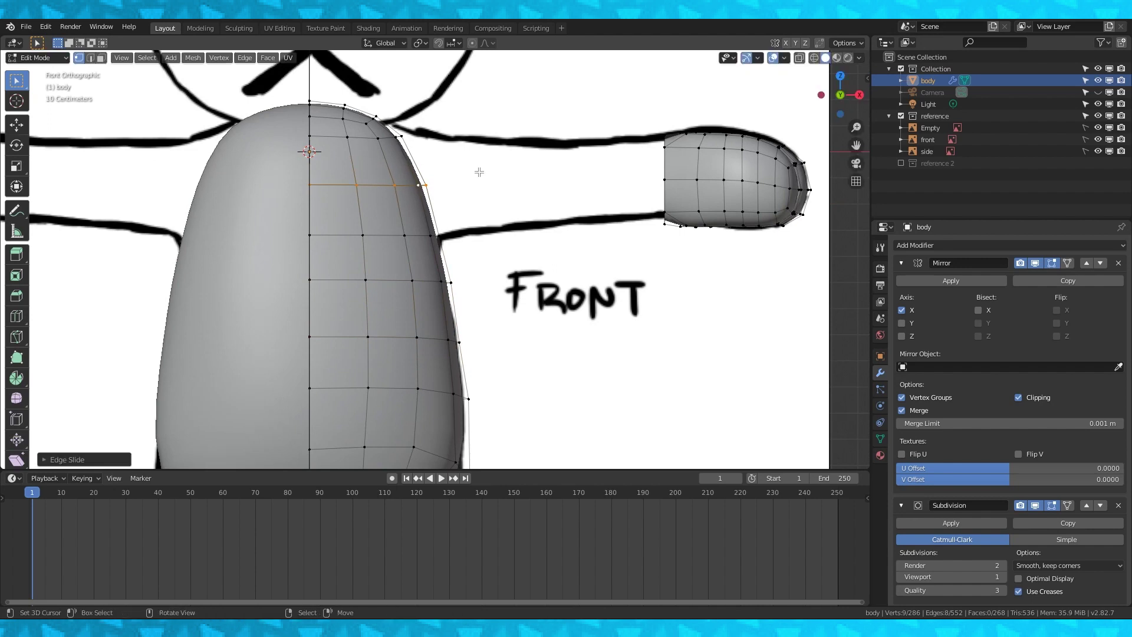
- Delete the single side vertex at arm height to open an arm hole in the body
{"action": "left_click", "coordinate": [814, 58]}
{"action": "scroll", "coordinate": [457, 193], "scroll_direction": "down", "scroll_amount": 3}
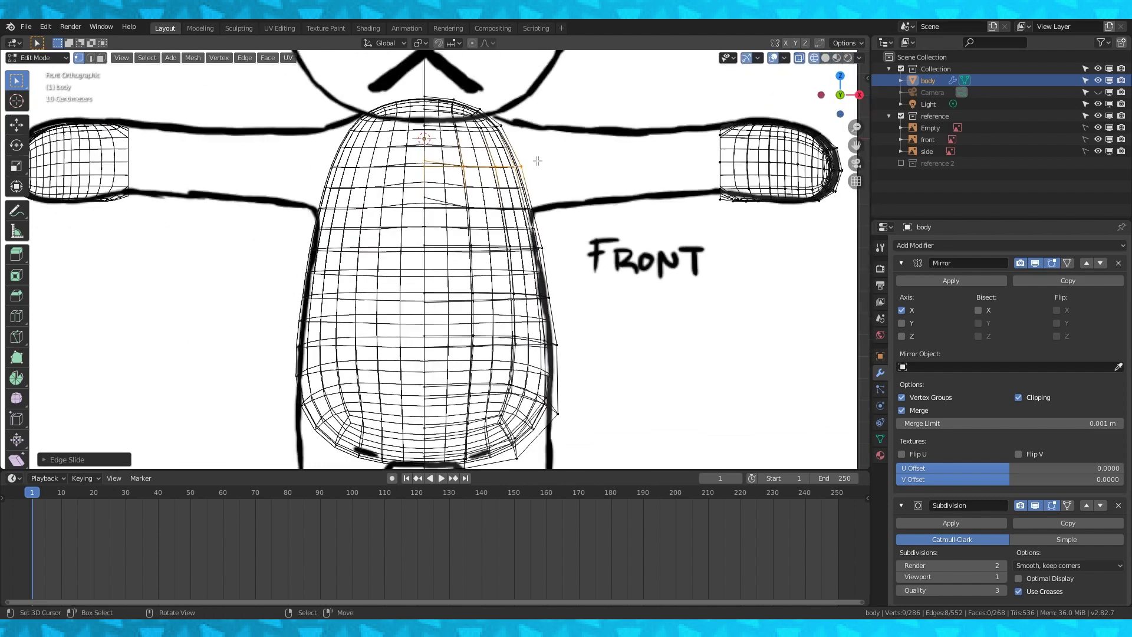
{"action": "right_click", "coordinate": [512, 183]}
{"action": "middle_click_drag", "start_coordinate": [578, 184], "coordinate": [519, 215]}
{"action": "key", "text": "x"}
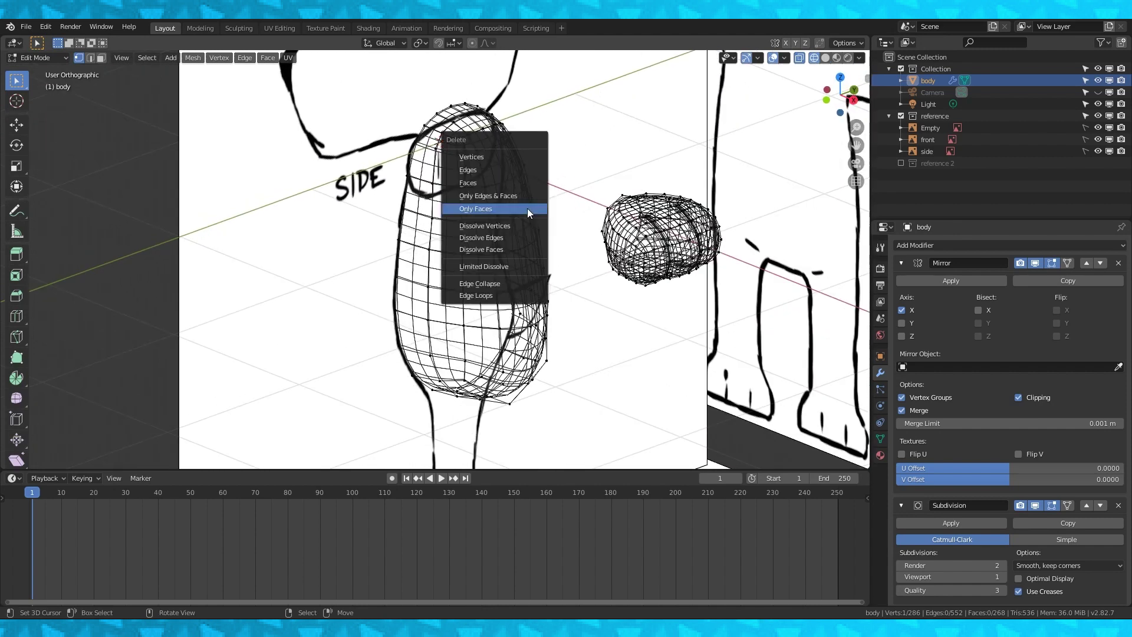
{"action": "left_click", "coordinate": [472, 157]}
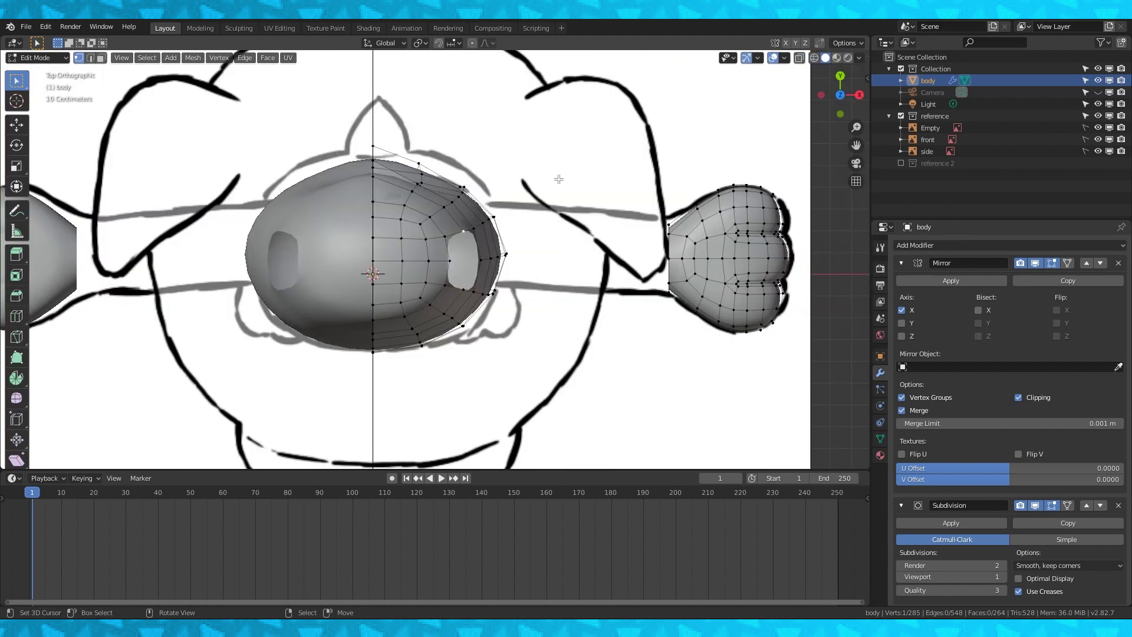
- Slide a front and a back rim vertex of the arm hole along their edges to round the opening
{"action": "key", "text": "shift+v"}
{"action": "left_click", "coordinate": [552, 157]}
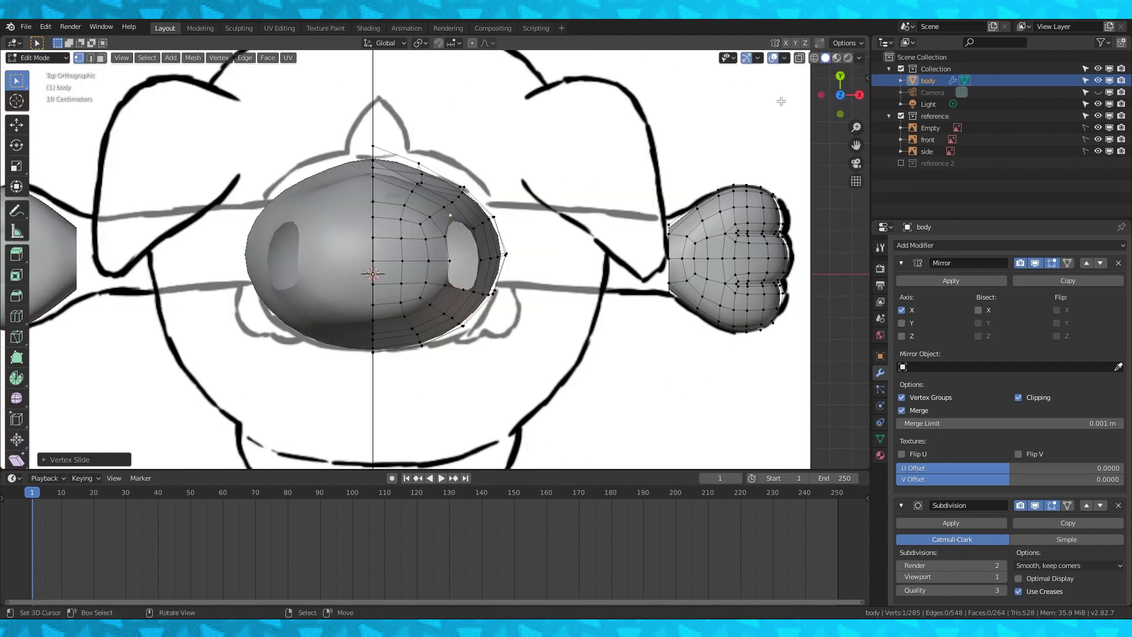
{"action": "left_click", "coordinate": [814, 57]}
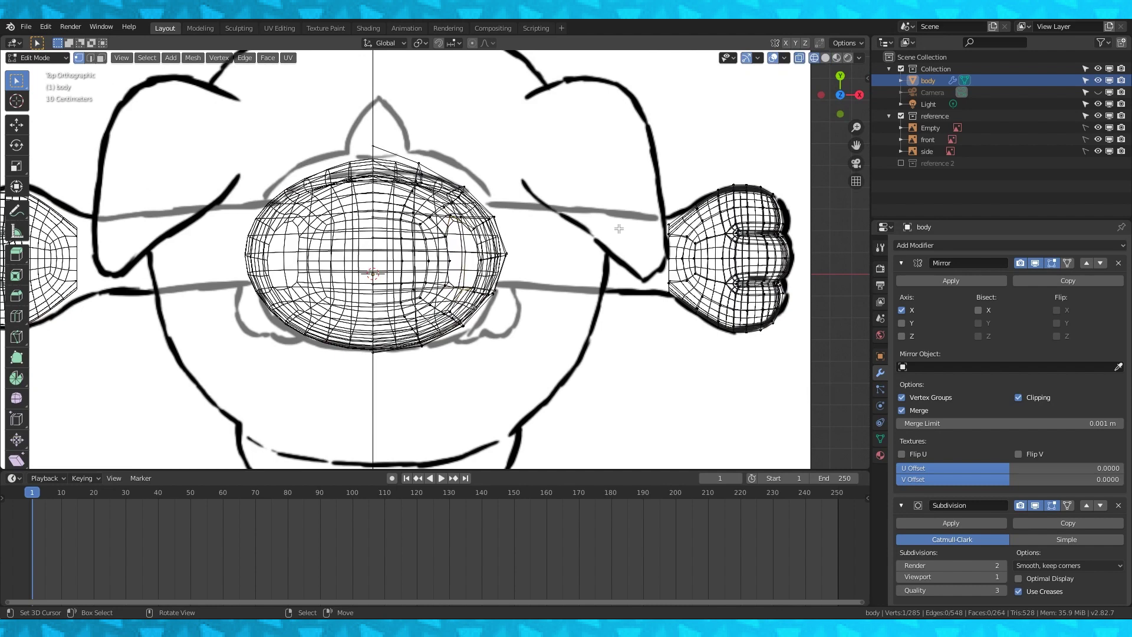
{"action": "left_click", "coordinate": [825, 59]}
{"action": "key", "text": "shift+v"}
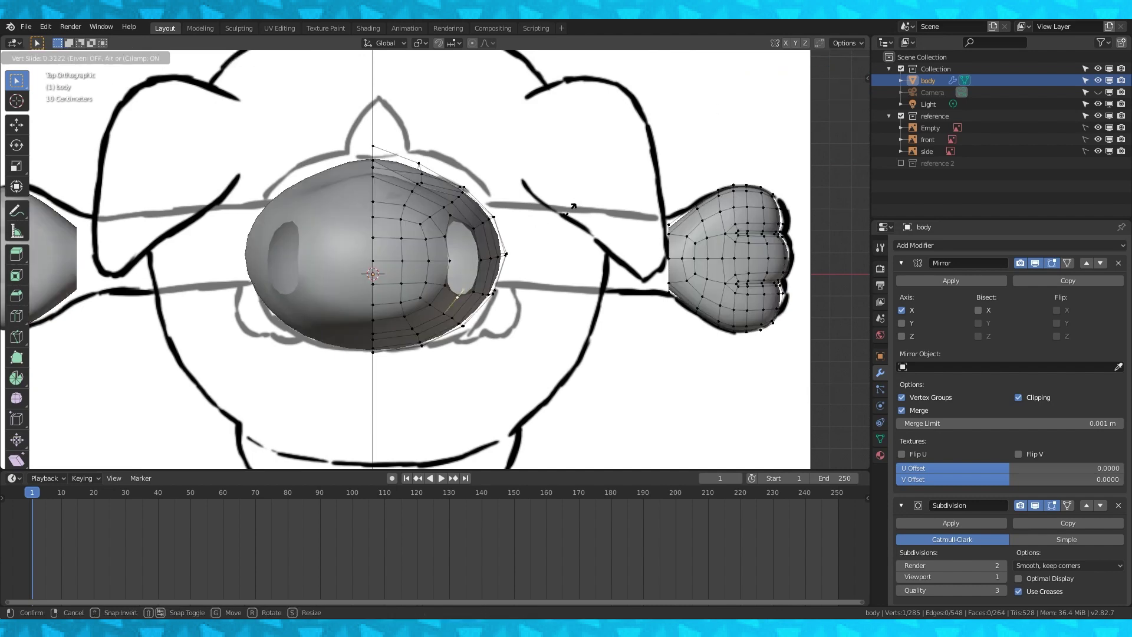
{"action": "left_click", "coordinate": [564, 213]}
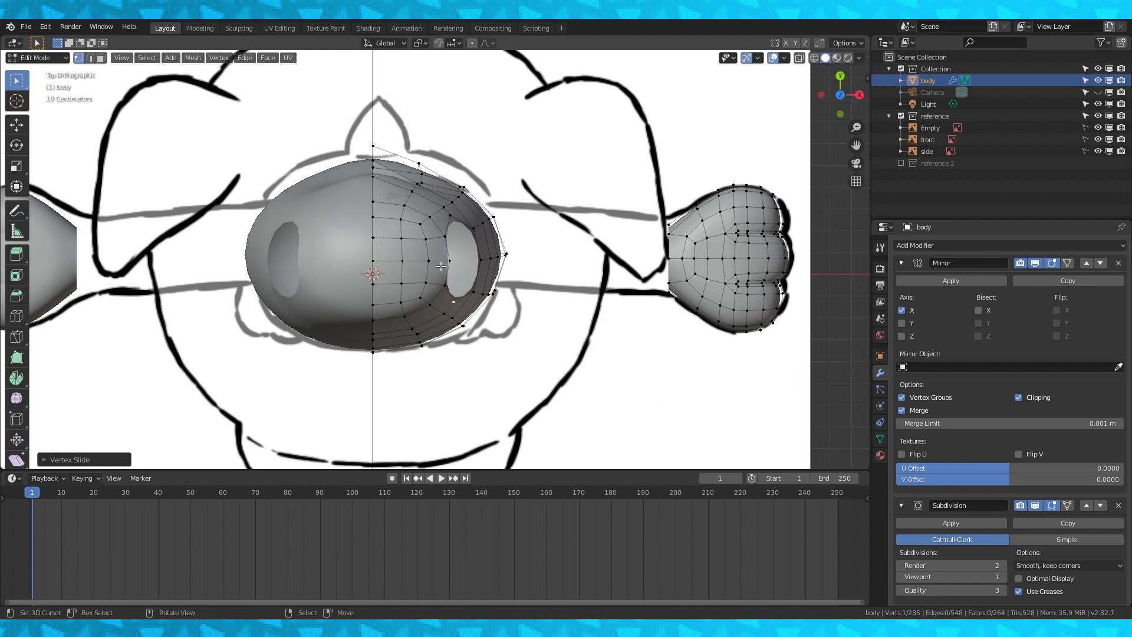
- Pull the shoulder vertices out to the reference arm's upper outline in front view with proportional editing enabled
{"action": "key", "text": "KP_1"}
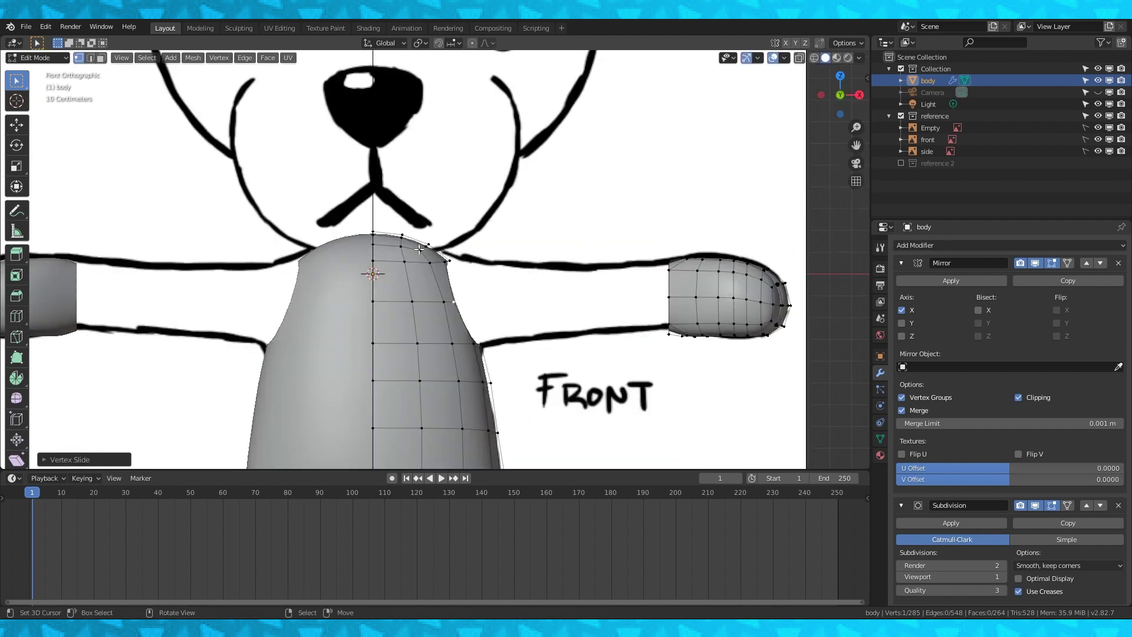
{"action": "key", "text": "KP_7"}
{"action": "key", "text": "KP_1"}
{"action": "scroll", "coordinate": [466, 241], "scroll_direction": "up", "scroll_amount": 1}
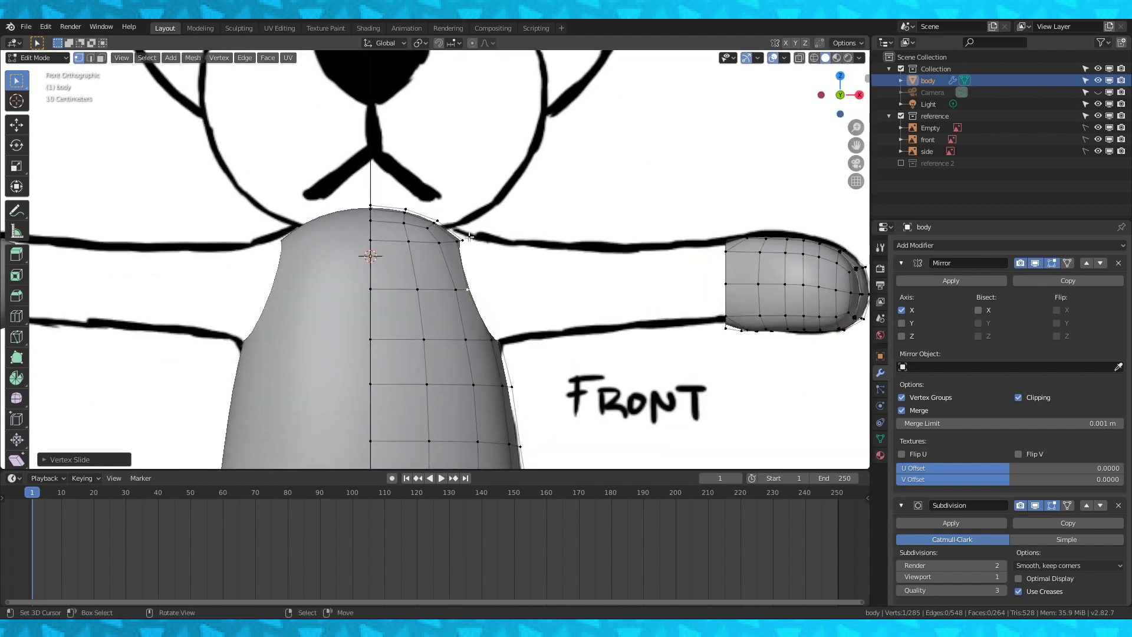
{"action": "key", "text": "o"}
{"action": "key", "text": "g"}
{"action": "left_click", "coordinate": [508, 228]}
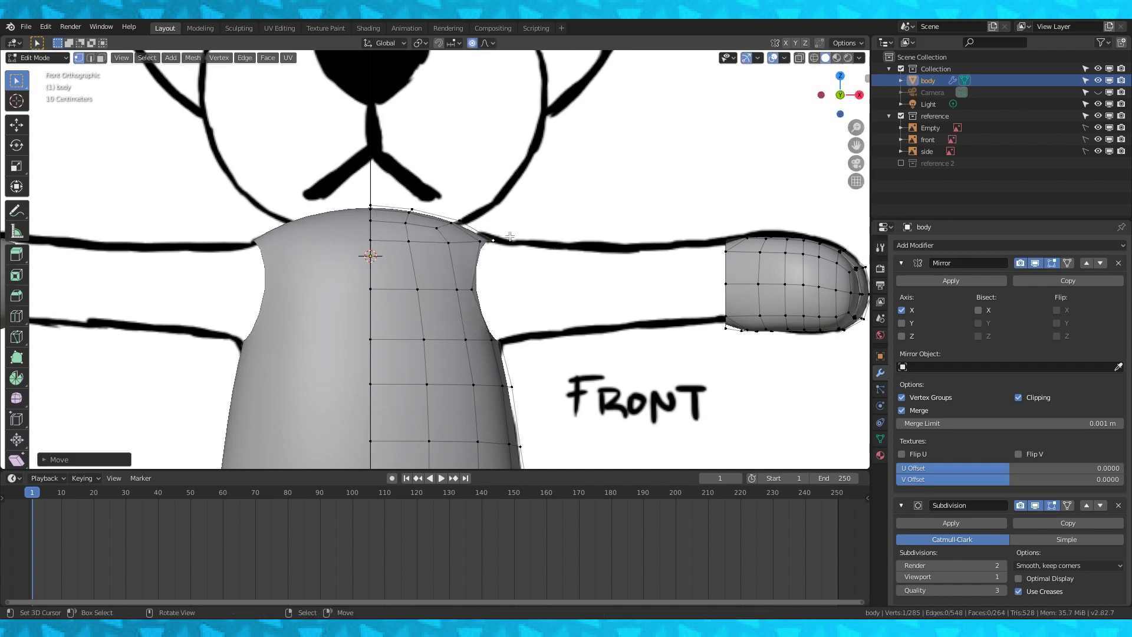
- Reposition vertices on the upper back from the top view to smooth the curve behind the shoulders
{"action": "key", "text": "KP_7"}
{"action": "middle_click_drag", "start_coordinate": [519, 318], "coordinate": [472, 230], "text": "shift"}
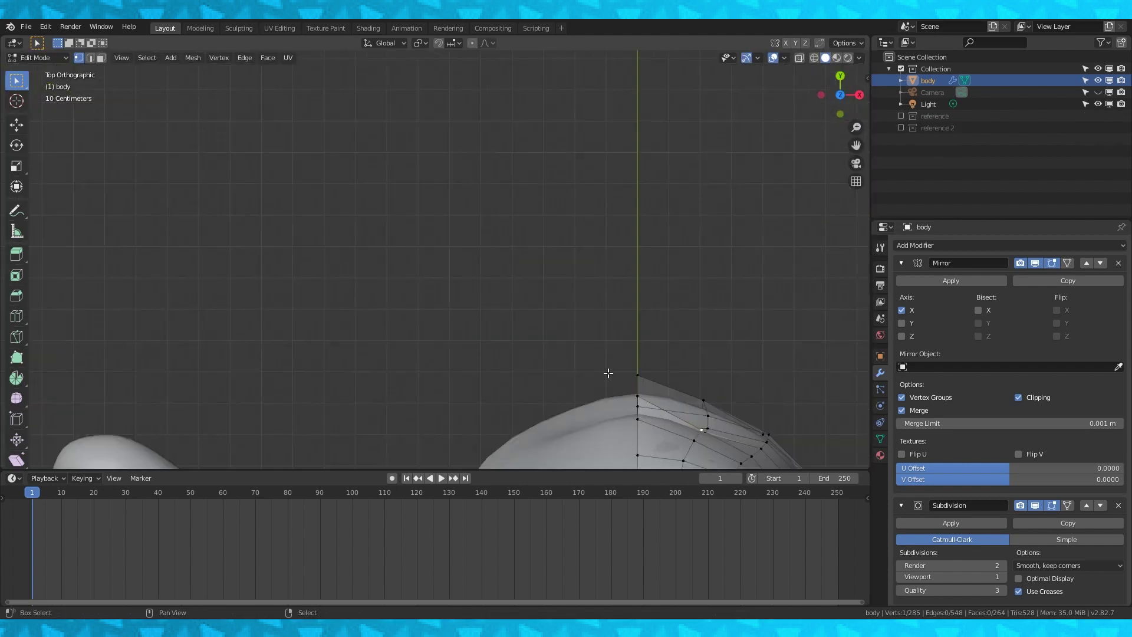
{"action": "scroll", "coordinate": [530, 248], "scroll_direction": "up", "scroll_amount": 2}
{"action": "key", "text": "g"}
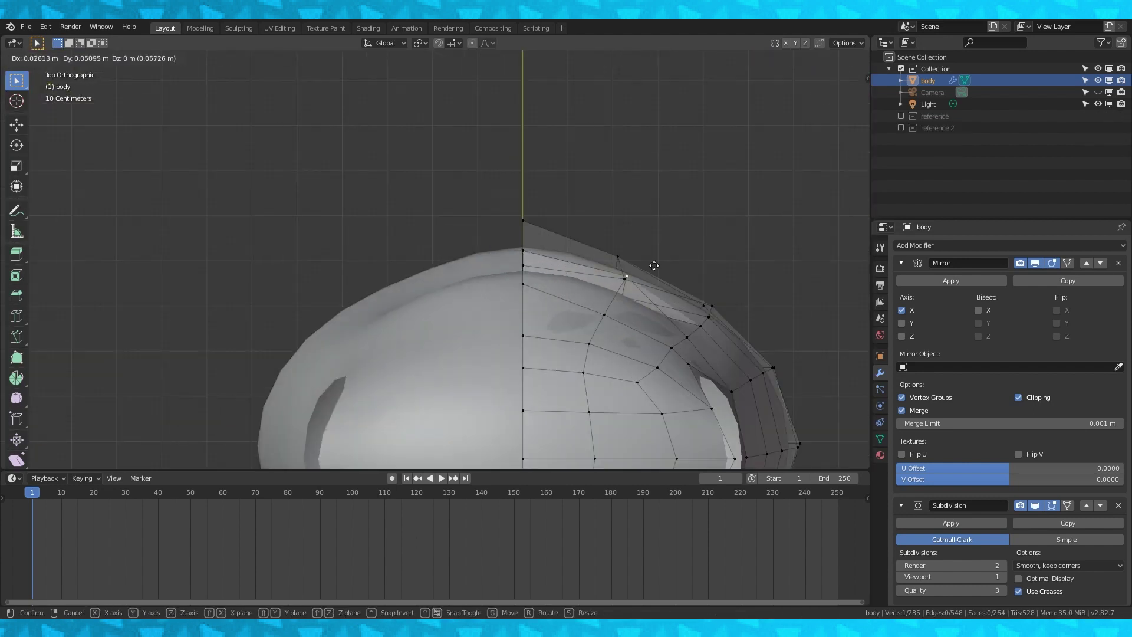
{"action": "left_click", "coordinate": [654, 265]}
{"action": "right_click_drag", "start_coordinate": [604, 313], "coordinate": [608, 301]}
{"action": "middle_click_drag", "start_coordinate": [595, 318], "coordinate": [590, 341]}
{"action": "right_click", "coordinate": [590, 340]}
{"action": "right_click_drag", "start_coordinate": [522, 333], "coordinate": [514, 316]}
{"action": "middle_click_drag", "start_coordinate": [660, 253], "coordinate": [590, 303]}
- Move two protruding upper-back vertices in side view to smooth the back's profile
{"action": "key", "text": "Tab"}
{"action": "scroll", "coordinate": [590, 303], "scroll_direction": "down", "scroll_amount": 5}
{"action": "key", "text": "Tab"}
{"action": "scroll", "coordinate": [590, 300], "scroll_direction": "up", "scroll_amount": 2}
{"action": "key", "text": "KP_3"}
{"action": "scroll", "coordinate": [558, 303], "scroll_direction": "up", "scroll_amount": 3}
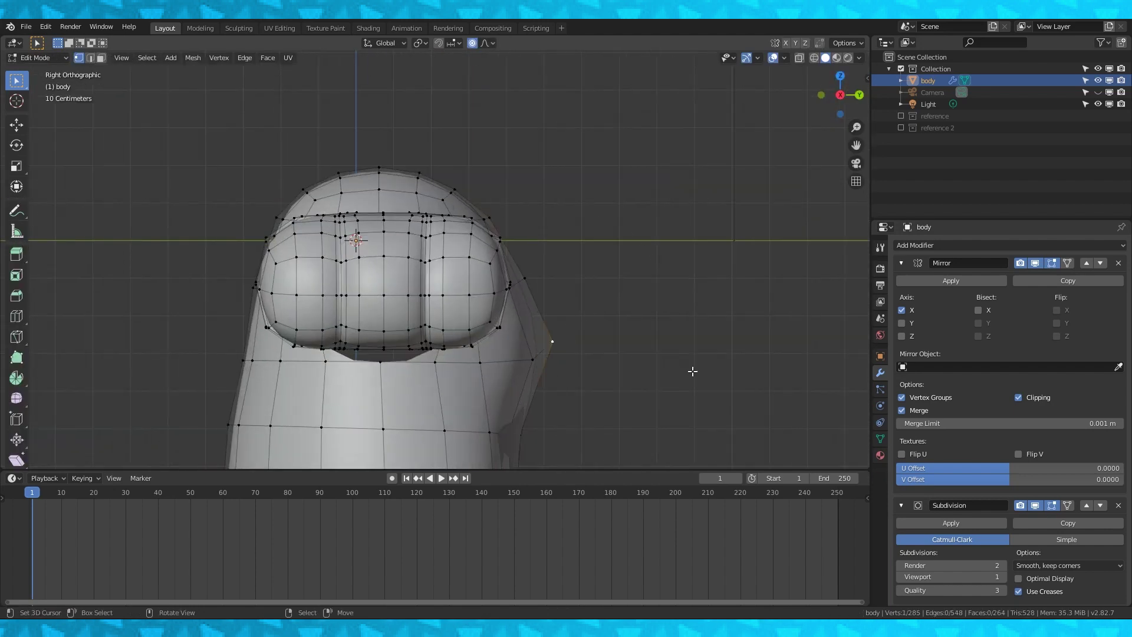
{"action": "key", "text": "g"}
{"action": "left_click", "coordinate": [674, 373]}
{"action": "right_click", "coordinate": [531, 359]}
{"action": "key", "text": "g"}
{"action": "left_click", "coordinate": [605, 350]}
{"action": "middle_click_drag", "start_coordinate": [605, 351], "coordinate": [518, 338]}
- Examine the body's shape in wireframe and solid shading, comparing it with the side and front references
{"action": "scroll", "coordinate": [518, 338], "scroll_direction": "down", "scroll_amount": 3}
{"action": "key", "text": "Tab"}
{"action": "left_click", "coordinate": [814, 58]}
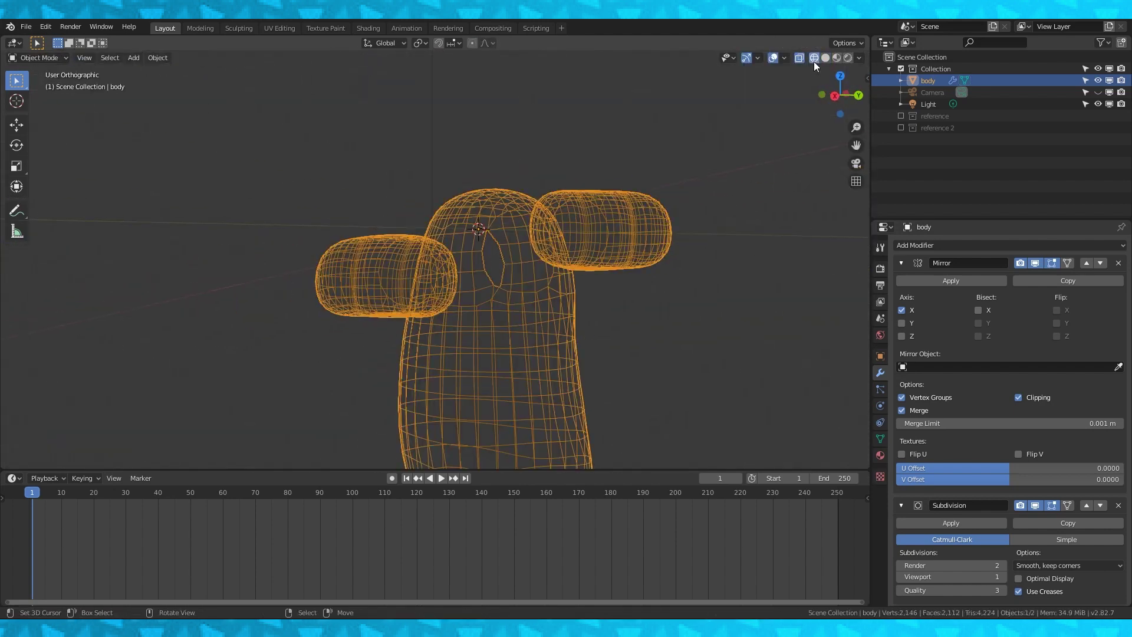
{"action": "key", "text": "KP_3"}
{"action": "left_click", "coordinate": [901, 116]}
{"action": "scroll", "coordinate": [725, 252], "scroll_direction": "up", "scroll_amount": 2}
{"action": "key", "text": "shift+z"}
{"action": "scroll", "coordinate": [715, 218], "scroll_direction": "down", "scroll_amount": 4}
{"action": "left_click", "coordinate": [900, 115]}
{"action": "mouse_move", "coordinate": [671, 221]}
{"action": "middle_mouse_down"}
{"action": "mouse_move", "coordinate": [443, 226]}
{"action": "mouse_move", "coordinate": [696, 242]}
{"action": "middle_mouse_up"}
{"action": "key", "text": "KP_1"}
{"action": "left_click", "coordinate": [901, 116]}
- Select the arm hole's edge loop in the body mesh and snap the 3D cursor to it
{"action": "key", "text": "Tab"}
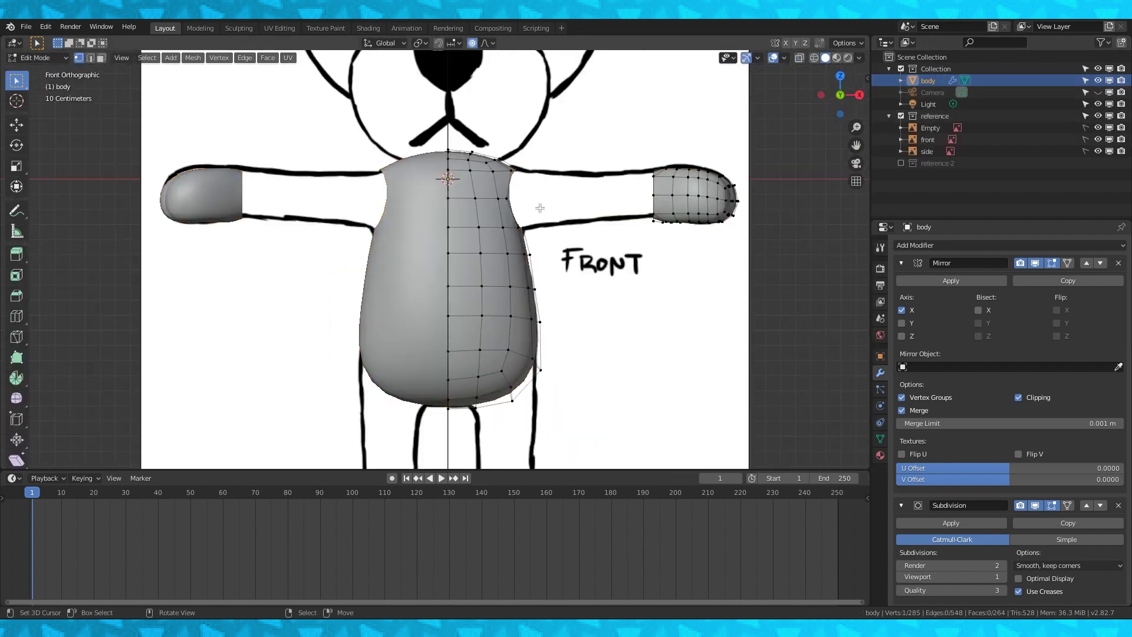
{"action": "scroll", "coordinate": [473, 224], "scroll_direction": "up", "scroll_amount": 3}
{"action": "key", "text": "shift+s"}
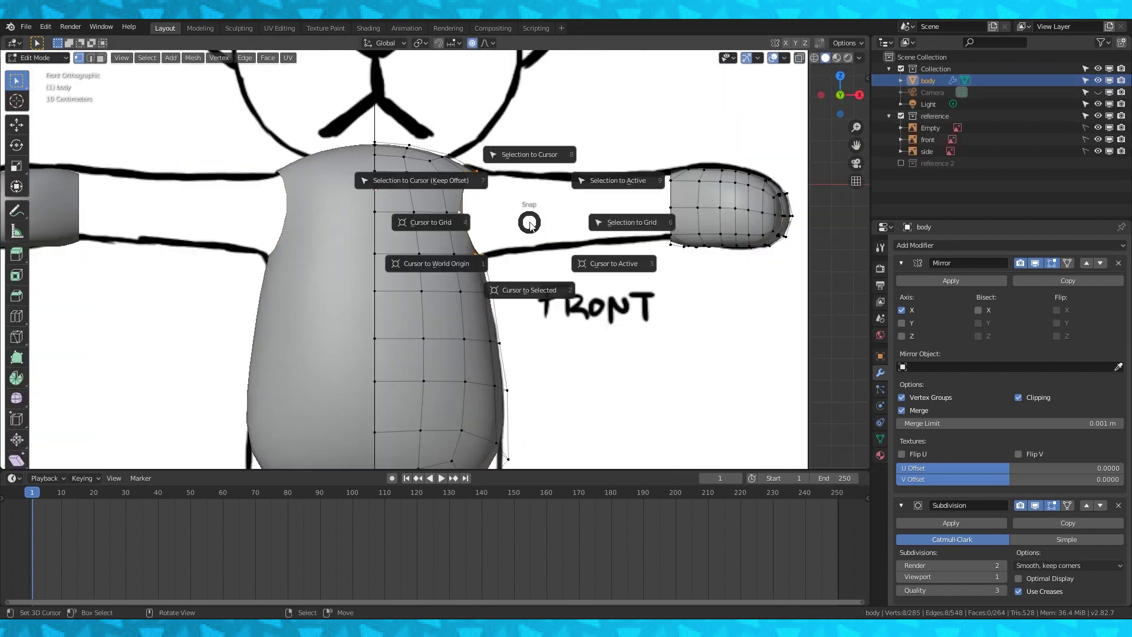
{"action": "left_click", "coordinate": [516, 284]}
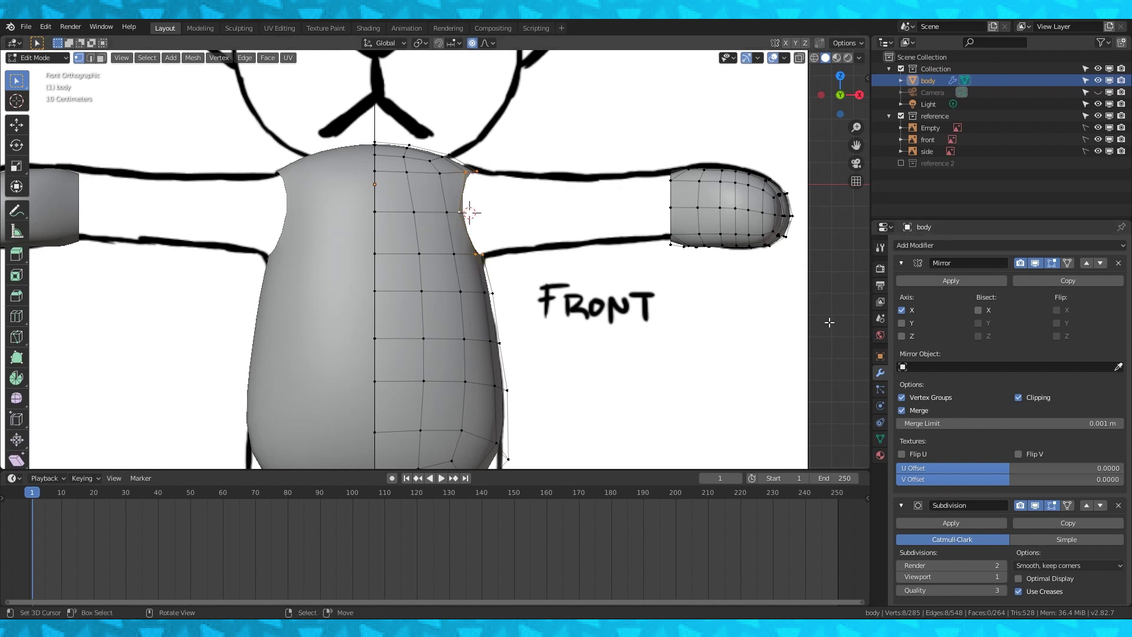
- Turn off clipping on the Mirror modifier and add an eight-vertex circle at the cursor, rotated 90°
{"action": "left_click", "coordinate": [1018, 398]}
{"action": "key", "text": "shift+a"}
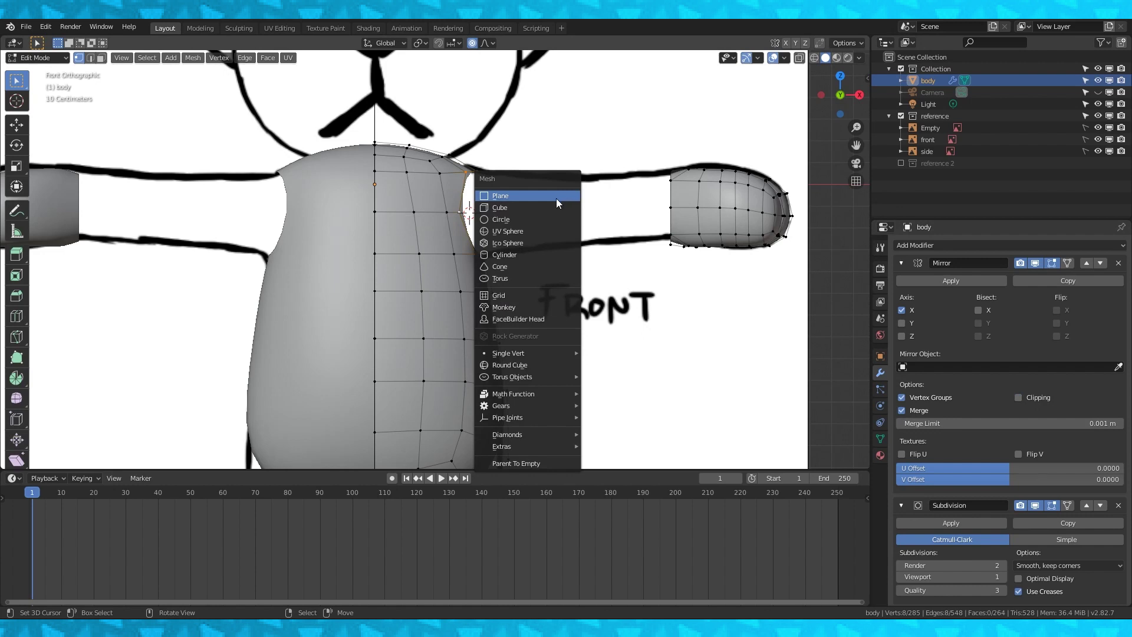
{"action": "left_click", "coordinate": [533, 214]}
{"action": "type", "text": "r90"}
{"action": "key", "text": "Return"}
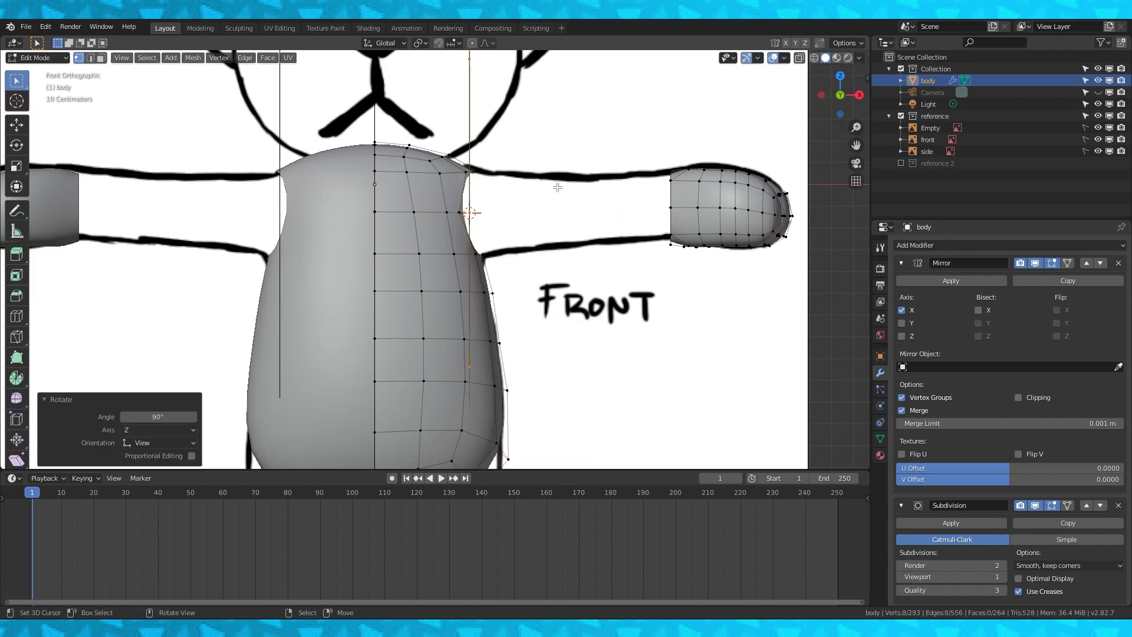
- Move the circle 0.0921 m along X away from the body and scale it to 0.191 to match the arm's thickness
{"action": "key", "text": "g"}
{"action": "key", "text": "x"}
{"action": "left_click", "coordinate": [578, 183]}
{"action": "key", "text": "s"}
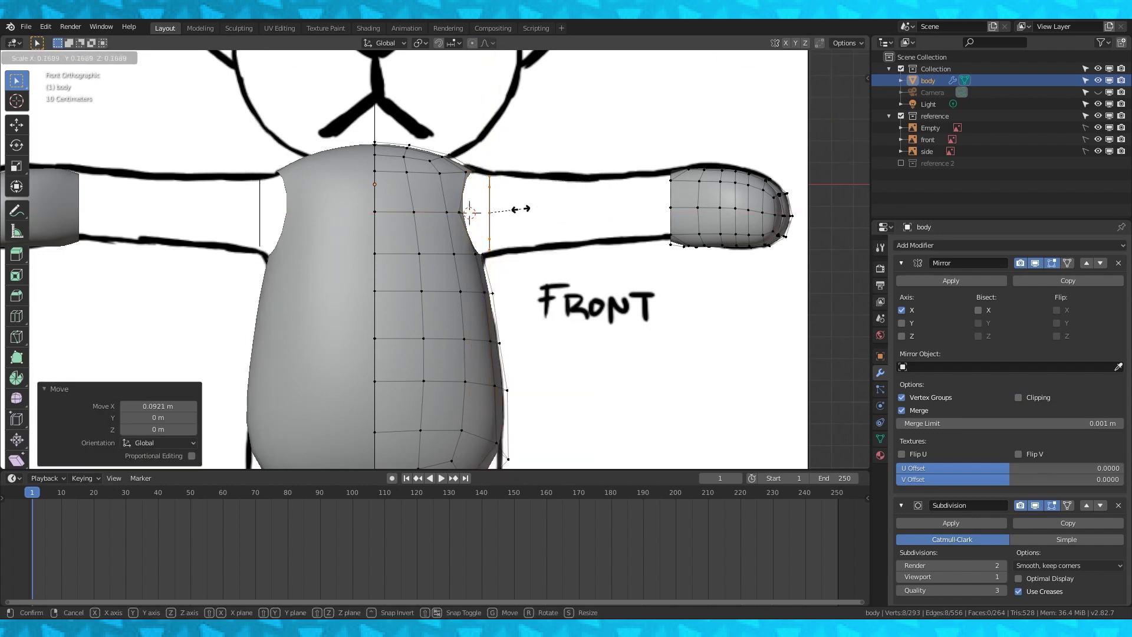
{"action": "left_click", "coordinate": [531, 207]}
- Move the circle 0.0704 m along Y to line it up with the arm in the top reference
{"action": "key", "text": "KP_7"}
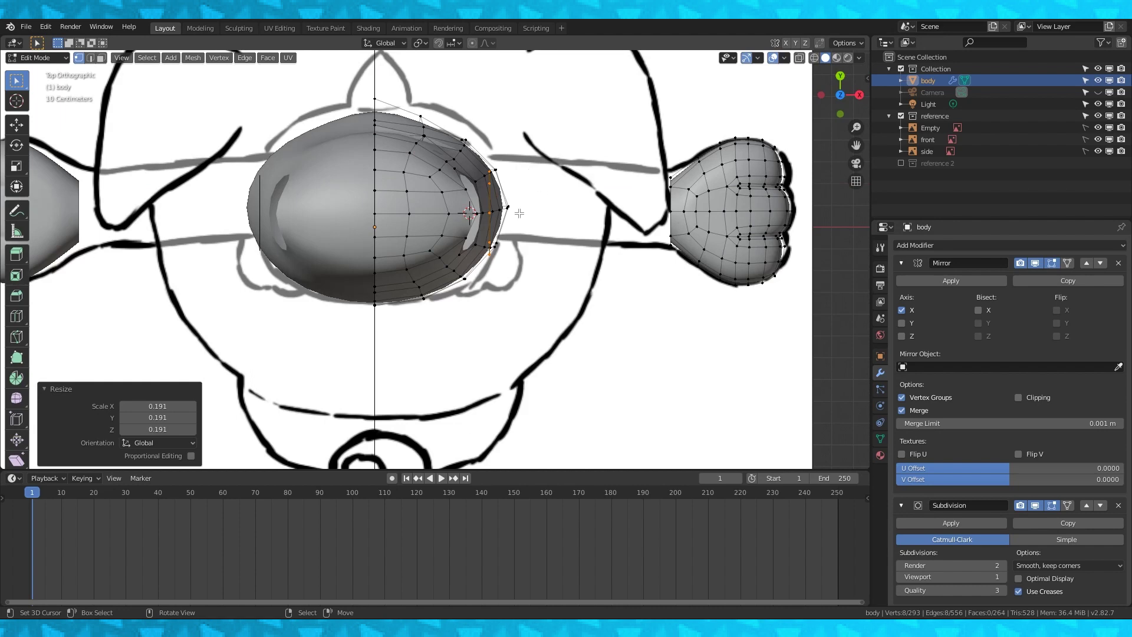
{"action": "key", "text": "g"}
{"action": "key", "text": "y"}
{"action": "left_click", "coordinate": [517, 198]}
{"action": "key", "text": "KP_3"}
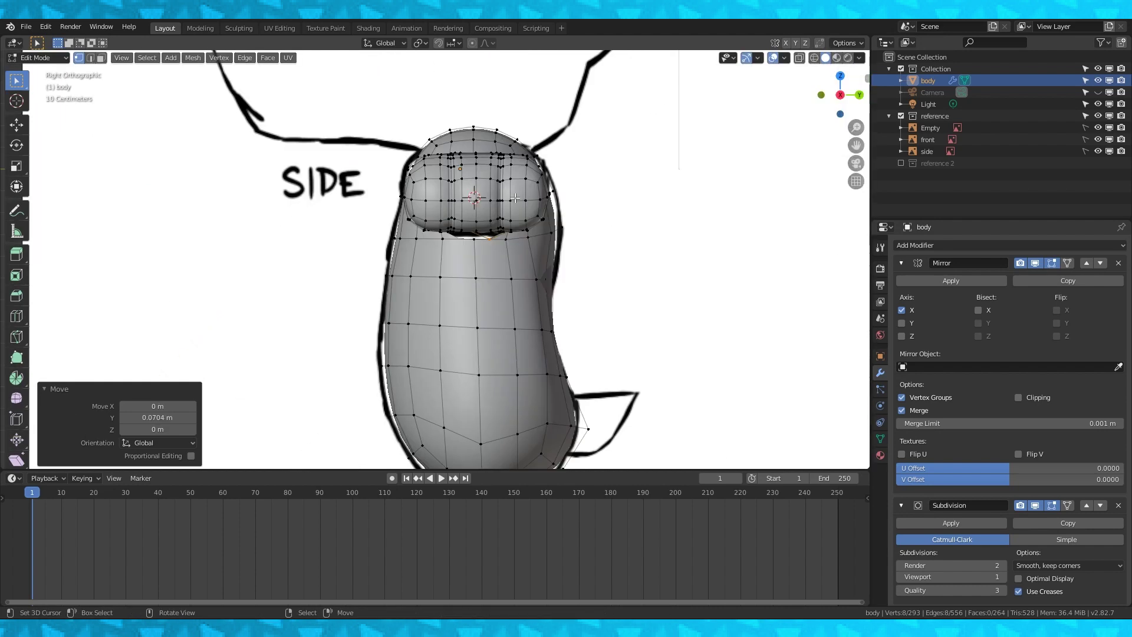
{"action": "left_click", "coordinate": [814, 58]}
{"action": "left_click", "coordinate": [825, 58]}
- Move the arm hole's edge loop 0.0357 m along Y using connected-only proportional editing with a size of 0.621
{"action": "mouse_move", "coordinate": [677, 148]}
{"action": "middle_mouse_down"}
{"action": "mouse_move", "coordinate": [596, 172]}
{"action": "mouse_move", "coordinate": [500, 156]}
{"action": "middle_mouse_up"}
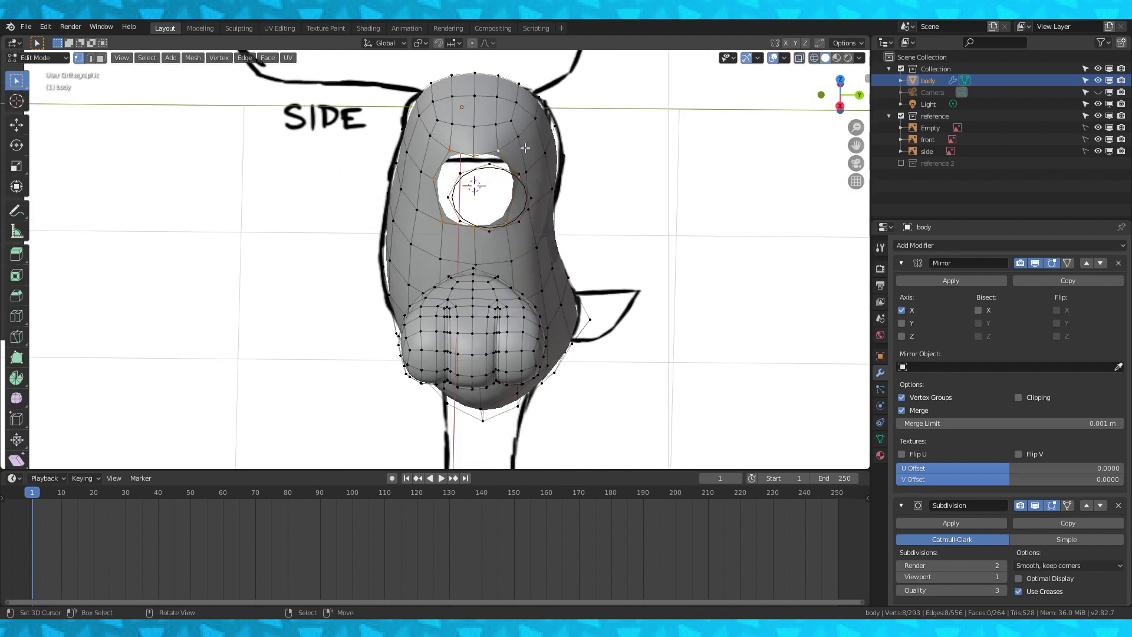
{"action": "key", "text": "KP_3"}
{"action": "scroll", "coordinate": [545, 147], "scroll_direction": "up", "scroll_amount": 2}
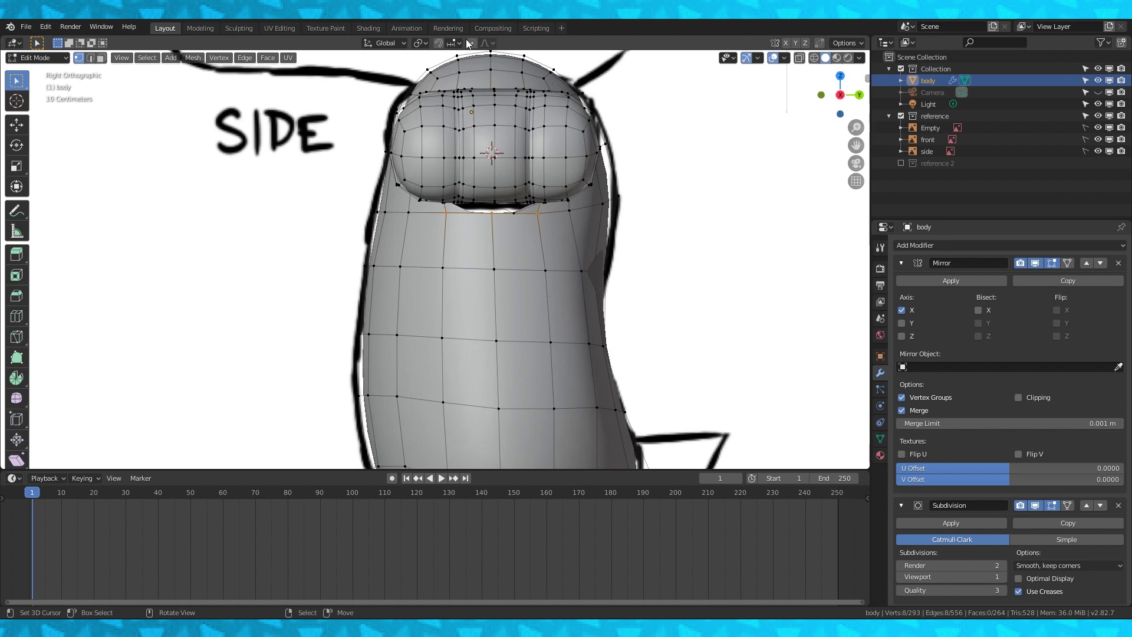
{"action": "left_click", "coordinate": [487, 43]}
{"action": "left_click", "coordinate": [433, 65]}
{"action": "key", "text": "g"}
{"action": "key", "text": "y"}
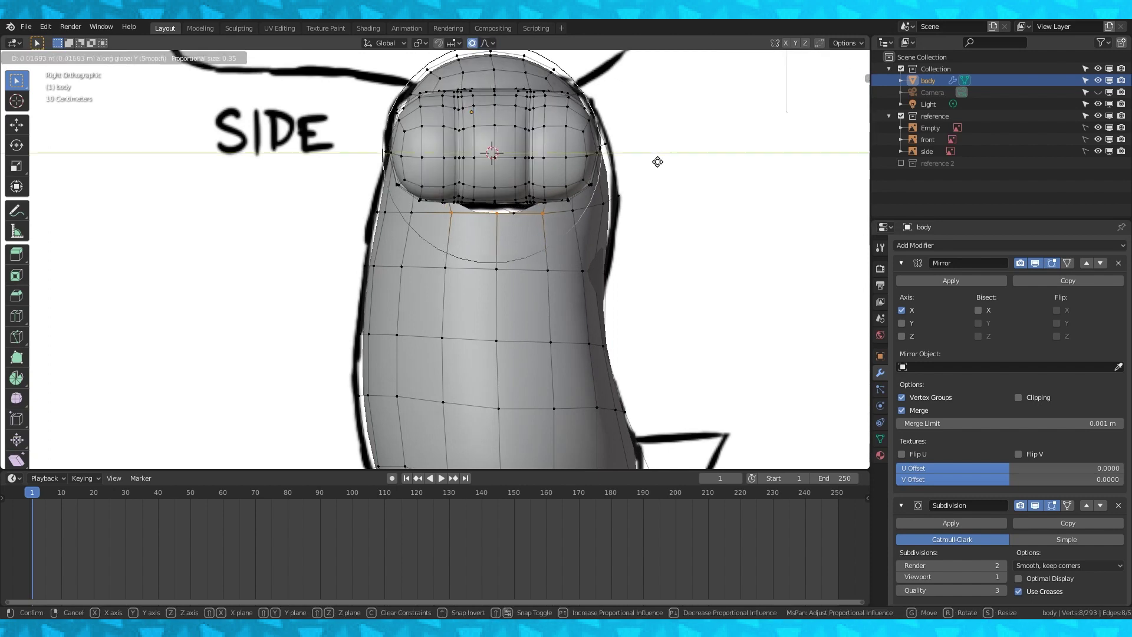
{"action": "scroll", "coordinate": [659, 162], "scroll_direction": "down", "scroll_amount": 7}
{"action": "left_click", "coordinate": [665, 161]}
{"action": "middle_click_drag", "start_coordinate": [664, 162], "coordinate": [572, 162]}
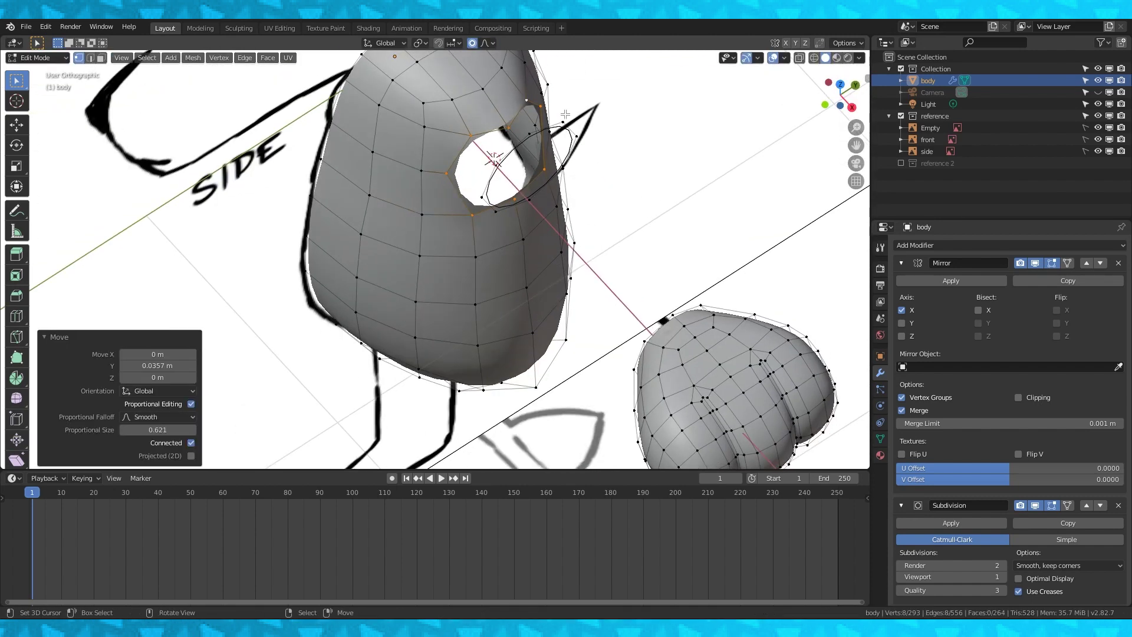
- Move the body vertex beside the arm hole about 0.026 m along Y in the top view, using proportional editing
{"action": "key", "text": "KP_7"}
{"action": "middle_click_drag", "start_coordinate": [584, 119], "coordinate": [599, 236], "text": "shift"}
{"action": "scroll", "coordinate": [600, 235], "scroll_direction": "up", "scroll_amount": 2}
{"action": "left_click", "coordinate": [527, 174]}
{"action": "key", "text": "g"}
{"action": "key", "text": "y"}
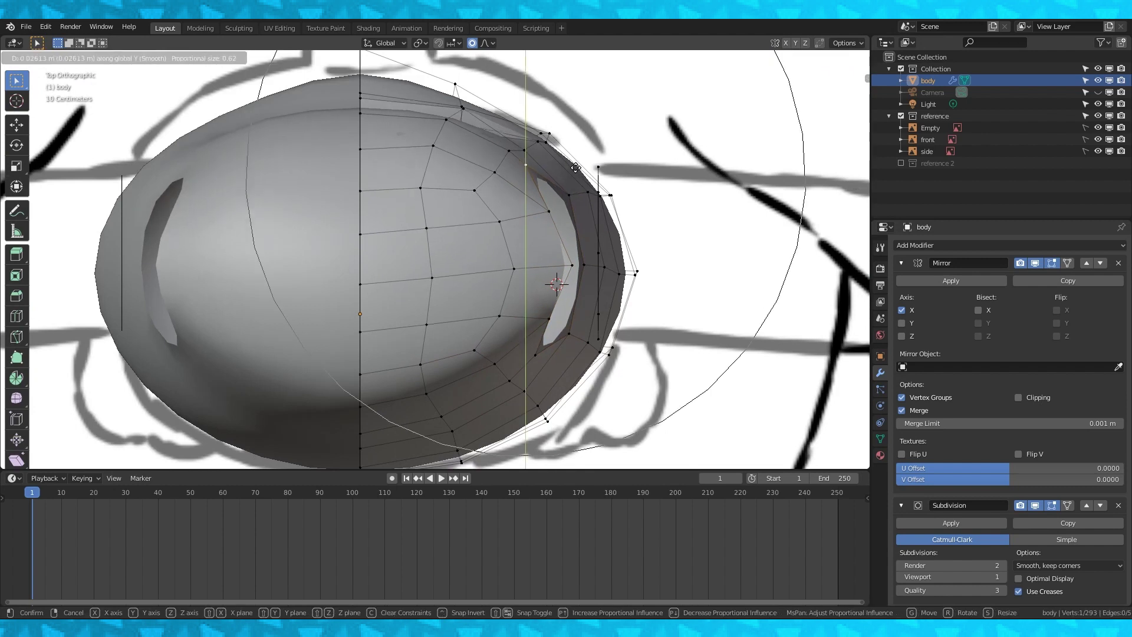
{"action": "left_click", "coordinate": [577, 170]}
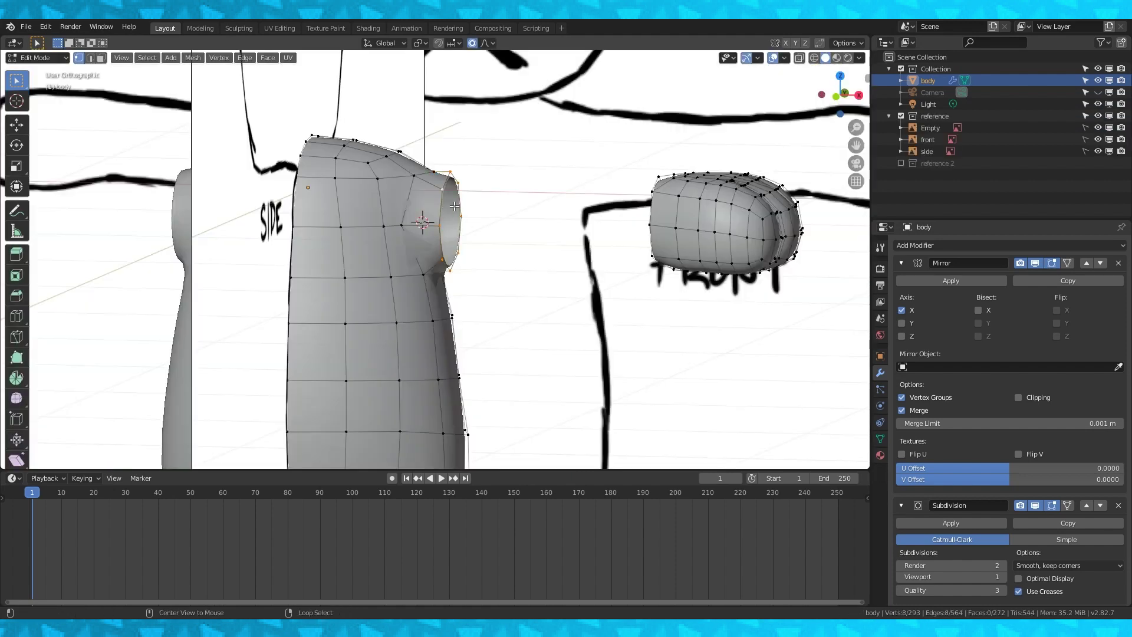
- Bridge the edge loops of the body's arm opening and the open end of the hand to form the arm
{"action": "middle_click_drag", "start_coordinate": [454, 205], "coordinate": [671, 211]}
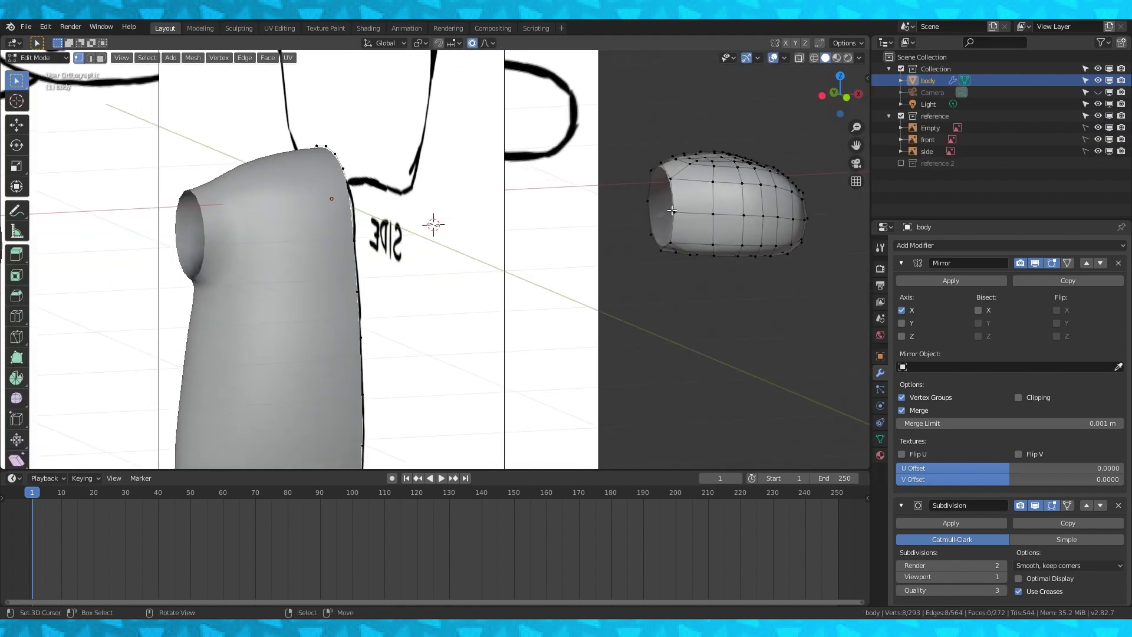
{"action": "key", "text": "KP_1"}
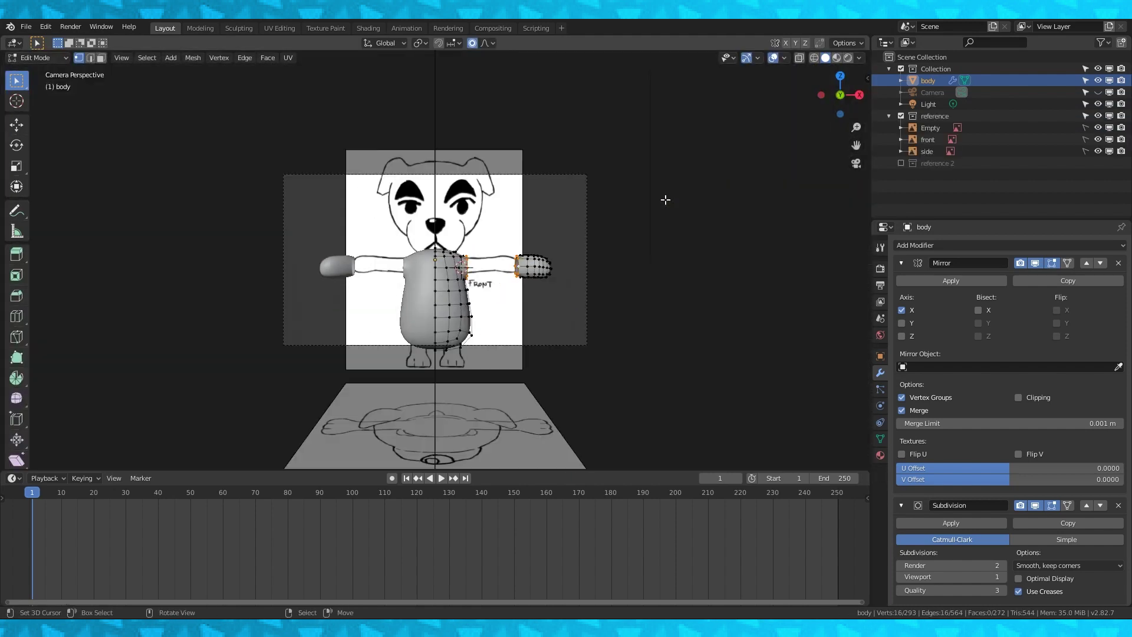
{"action": "scroll", "coordinate": [665, 200], "scroll_direction": "up", "scroll_amount": 6}
{"action": "scroll", "coordinate": [665, 200], "scroll_direction": "down", "scroll_amount": 5}
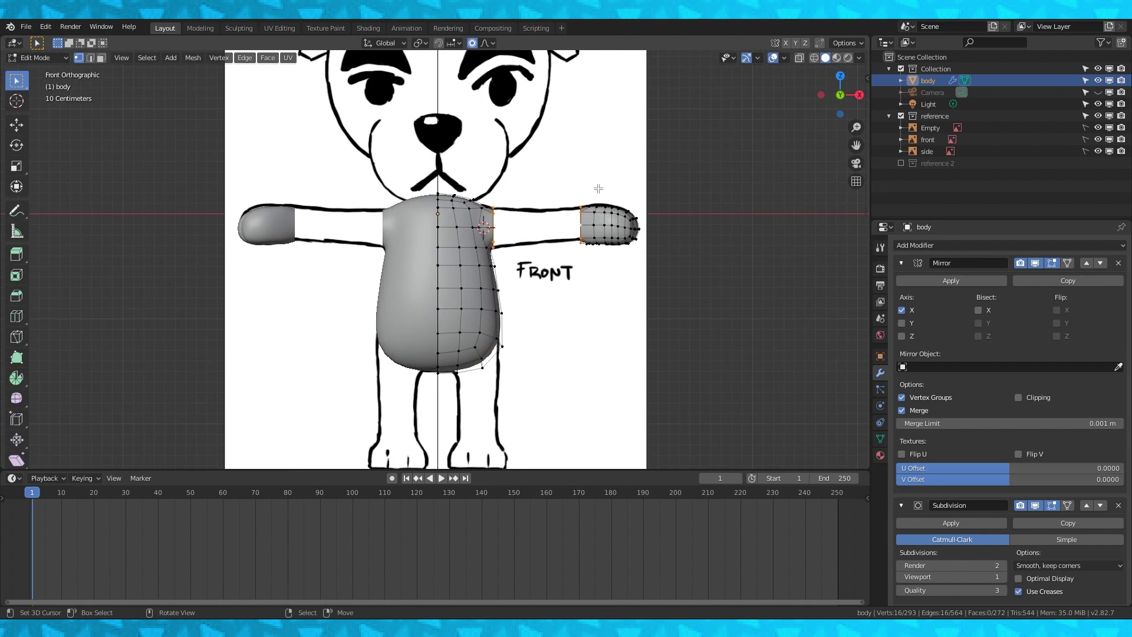
{"action": "key", "text": "F3"}
{"action": "type", "text": "brid"}
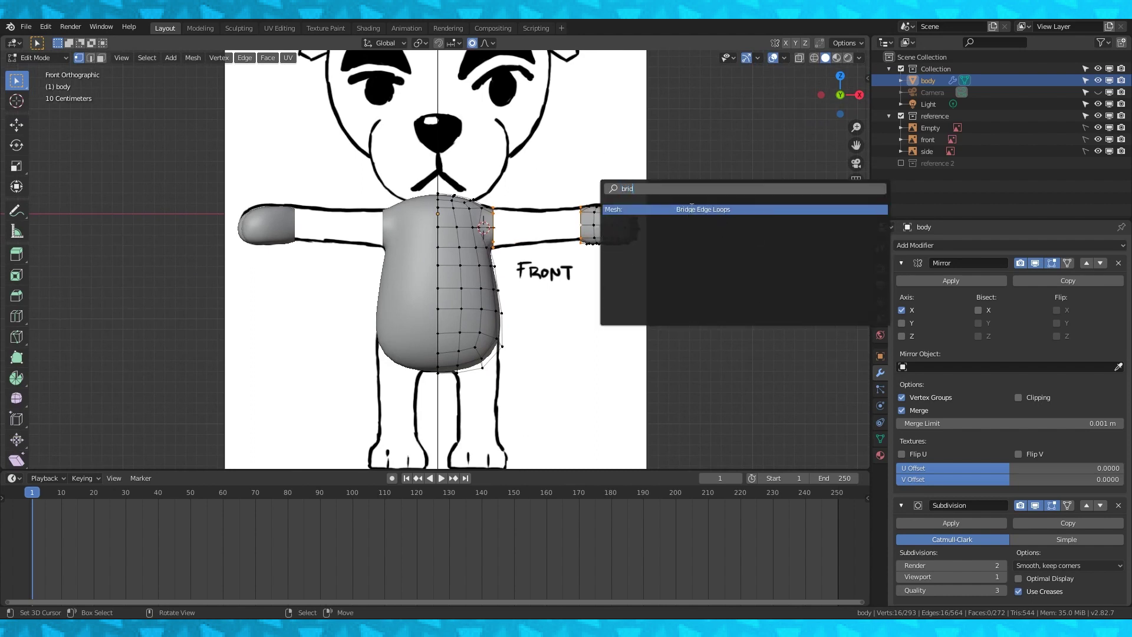
{"action": "key", "text": "Return"}
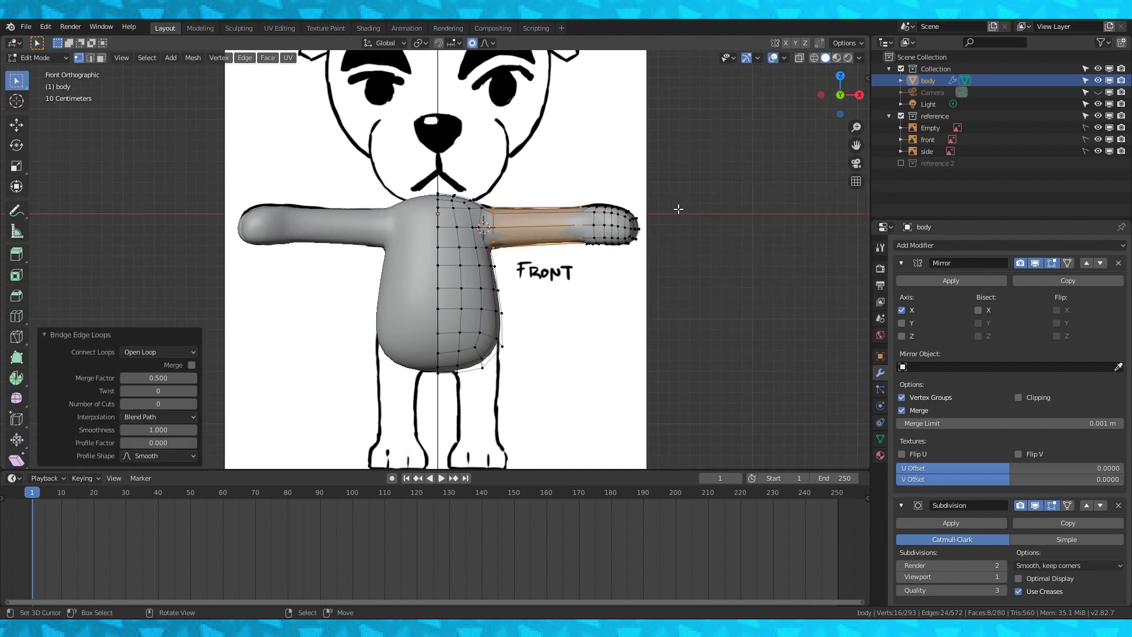
- Add an edge loop around the new arm close to the hand
{"action": "scroll", "coordinate": [704, 198], "scroll_direction": "up", "scroll_amount": 5}
{"action": "key", "text": "alt+z"}
{"action": "middle_click_drag", "start_coordinate": [687, 147], "coordinate": [766, 118]}
{"action": "left_click", "coordinate": [824, 58]}
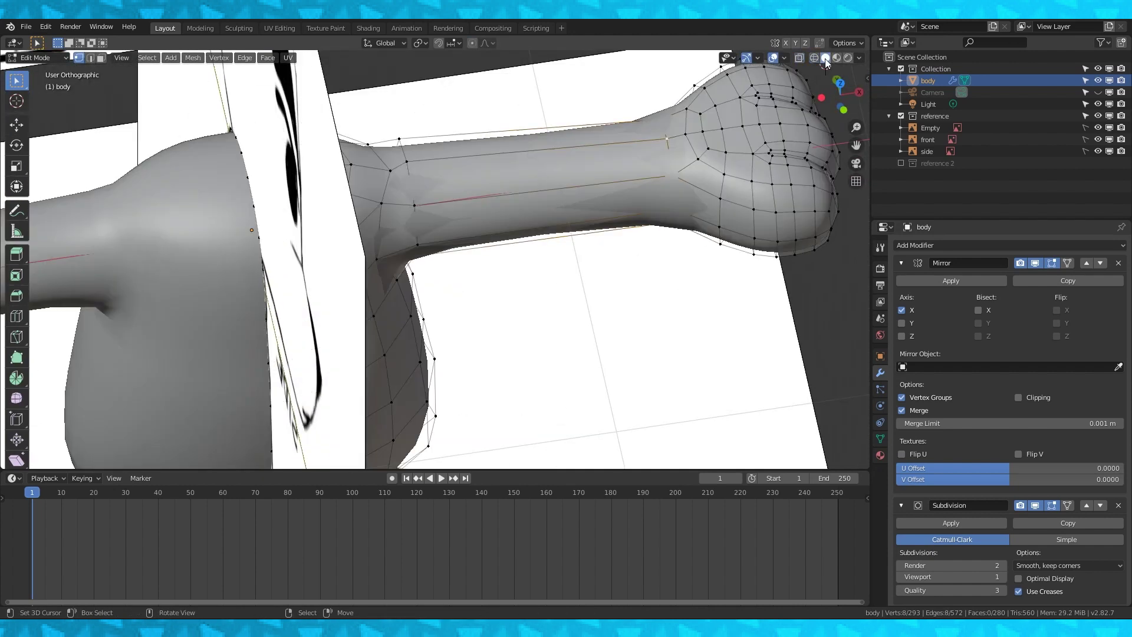
{"action": "key", "text": "KP_1"}
{"action": "key", "text": "ctrl+r"}
{"action": "left_click", "coordinate": [530, 177]}
- Scale the wrist's edge loops along Y to match the arm thickness in the top reference
{"action": "key", "text": "s"}
{"action": "key", "text": "KP_7"}
{"action": "key", "text": "s"}
{"action": "key", "text": "y"}
{"action": "left_click", "coordinate": [656, 124]}
{"action": "key", "text": "s"}
{"action": "key", "text": "y"}
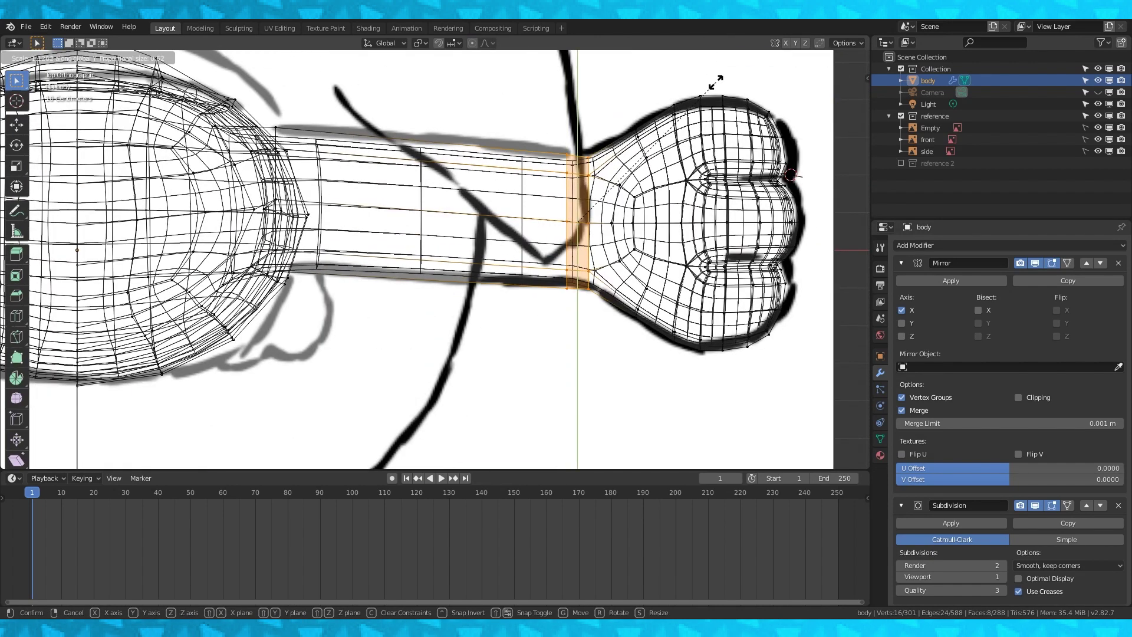
{"action": "left_click", "coordinate": [715, 83]}
- Adjust the wrist's position in the front view to follow the reference outline and turn off X-ray to inspect the arm
{"action": "key", "text": "KP_1"}
{"action": "key", "text": "g"}
{"action": "left_click", "coordinate": [624, 320]}
{"action": "key", "text": "alt+z"}
{"action": "key", "text": "Tab"}
{"action": "scroll", "coordinate": [490, 341], "scroll_direction": "down", "scroll_amount": 6}
{"action": "middle_click_drag", "start_coordinate": [489, 341], "coordinate": [478, 323]}
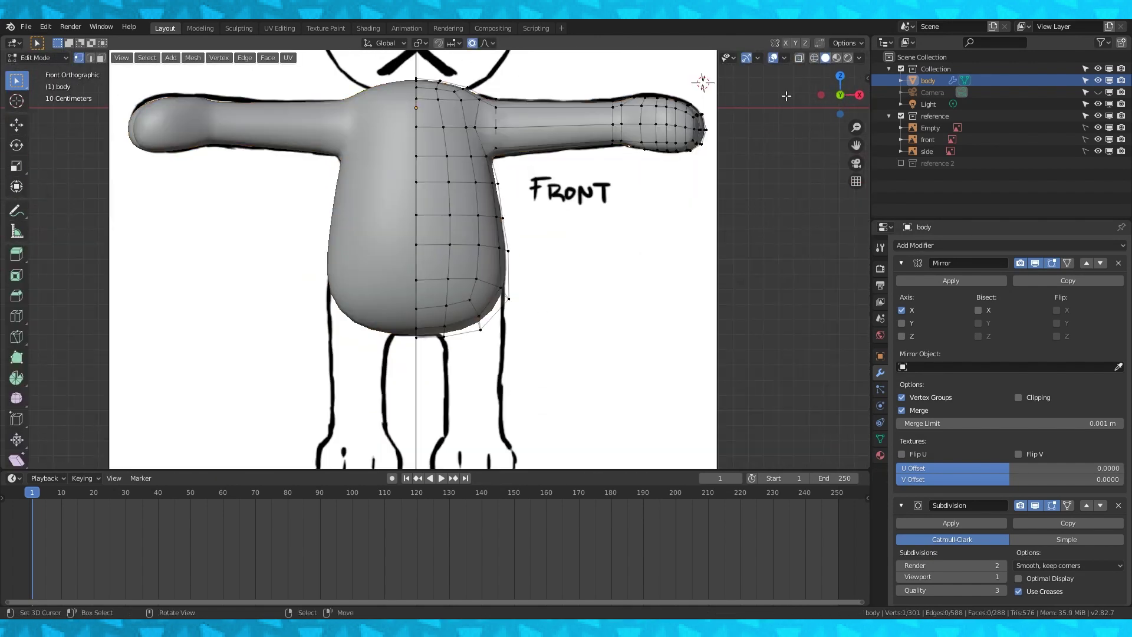